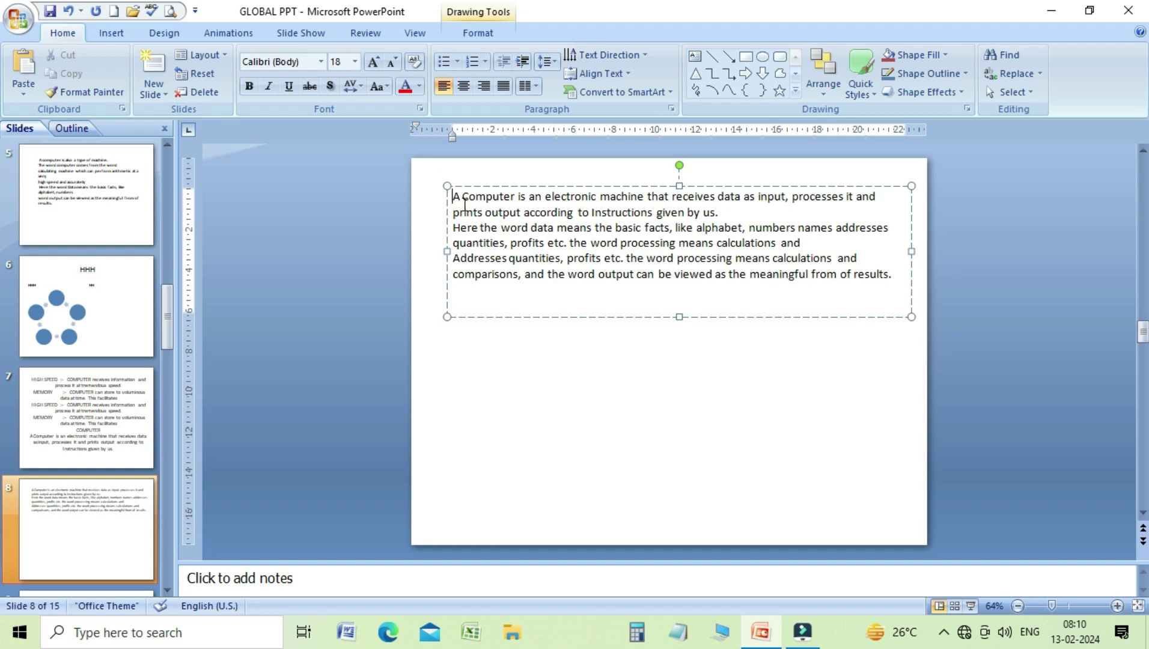
- Increase the indent of the first paragraph on slide 8 by two levels
key("Delete")
left_click_drag(455, 199, 880, 290)
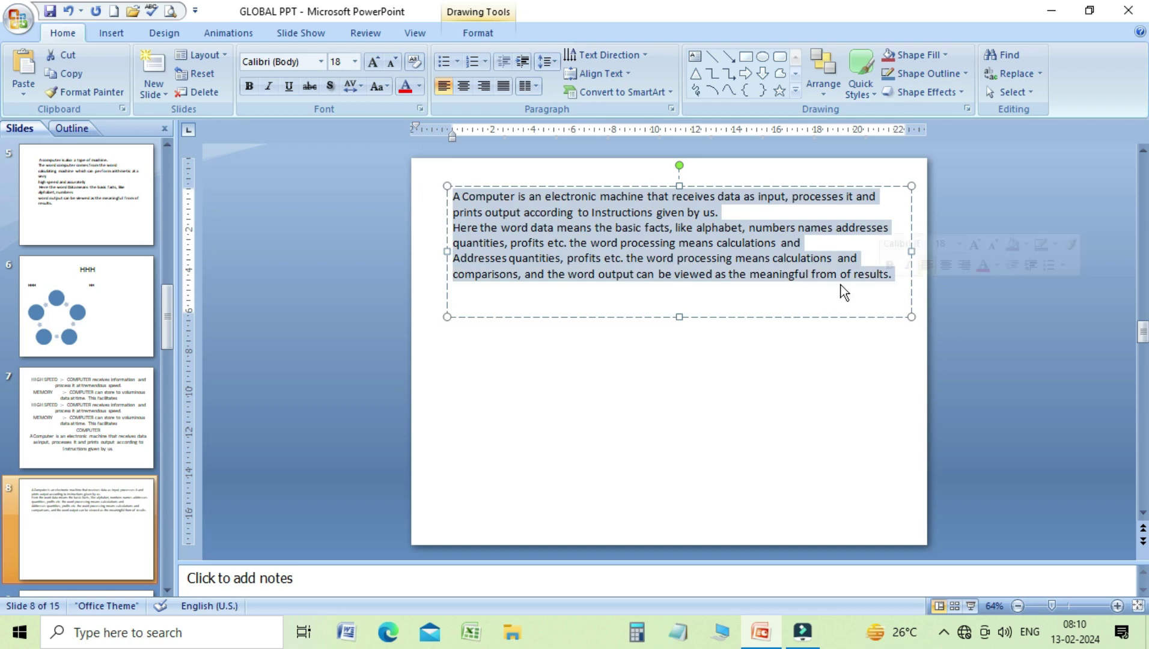
left_click(567, 231)
left_click_drag(454, 198, 738, 219)
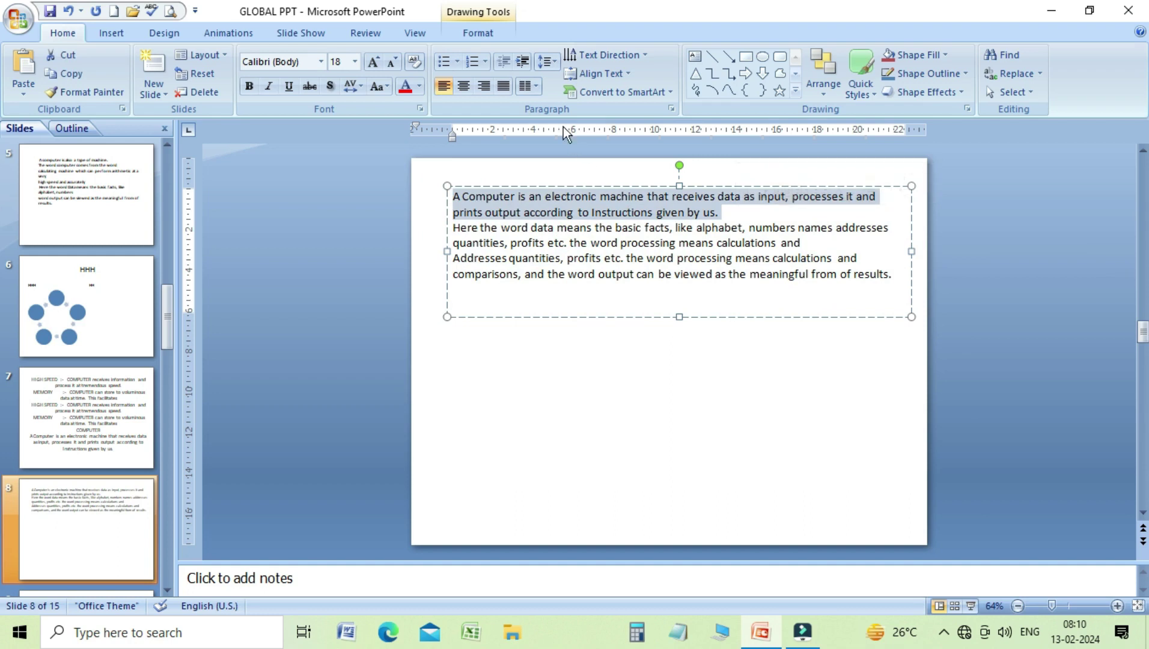
left_click(526, 62)
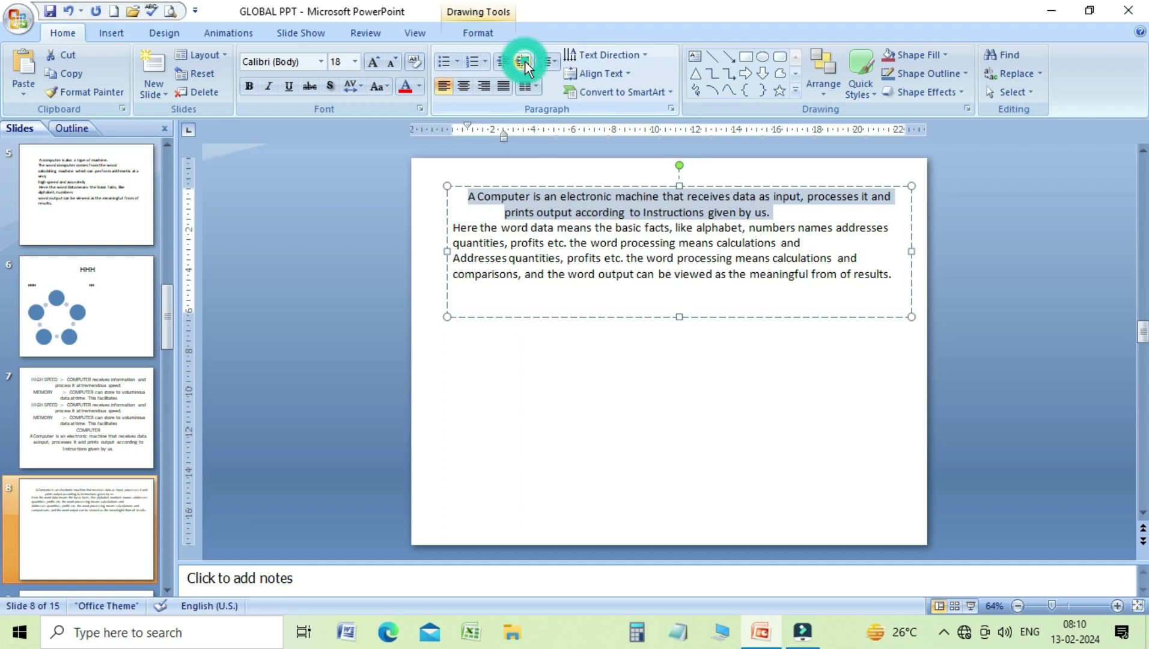
left_click(525, 62)
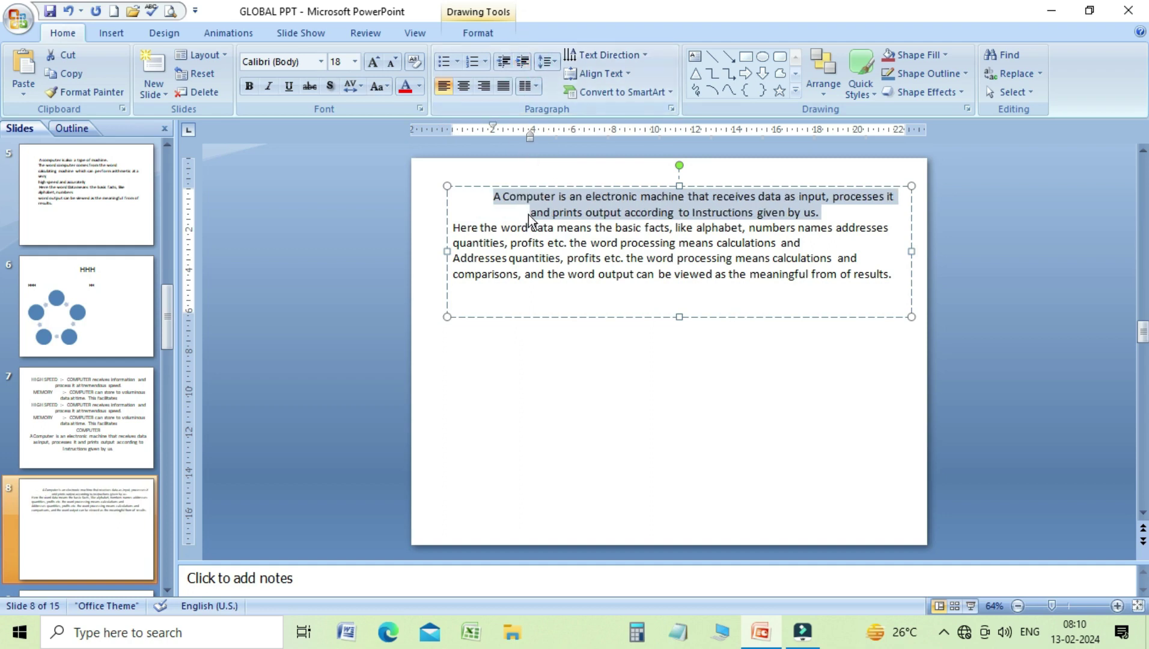
- Decrease the first paragraph's indent by two levels and deselect the text
left_click(497, 63)
left_click(497, 62)
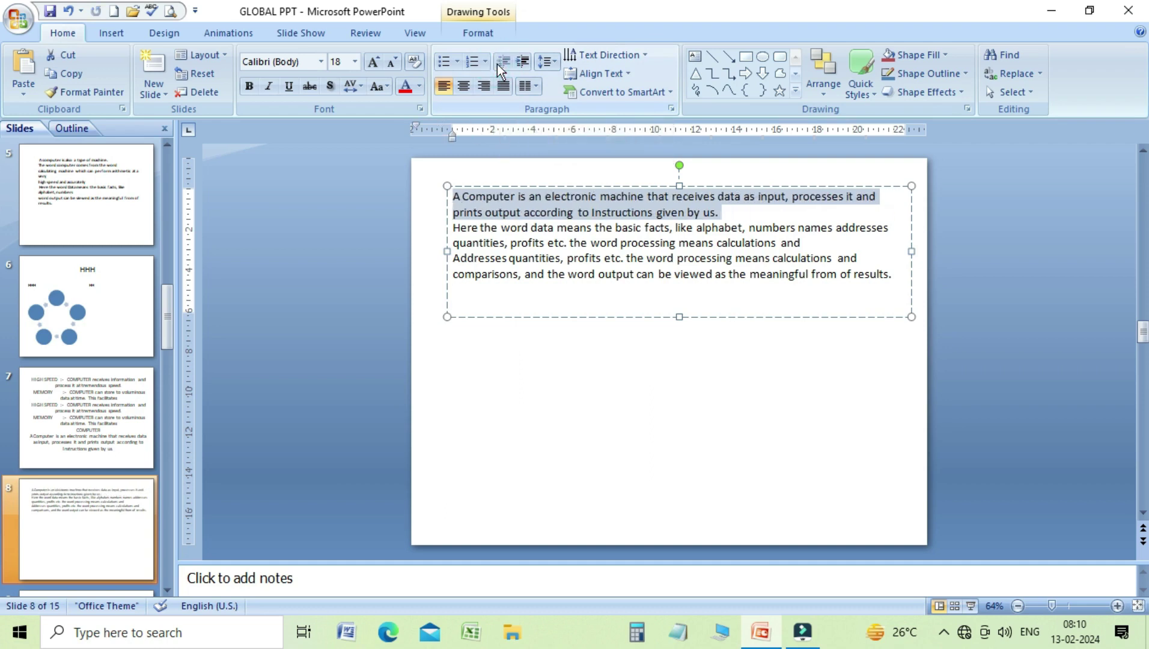
left_click(503, 213)
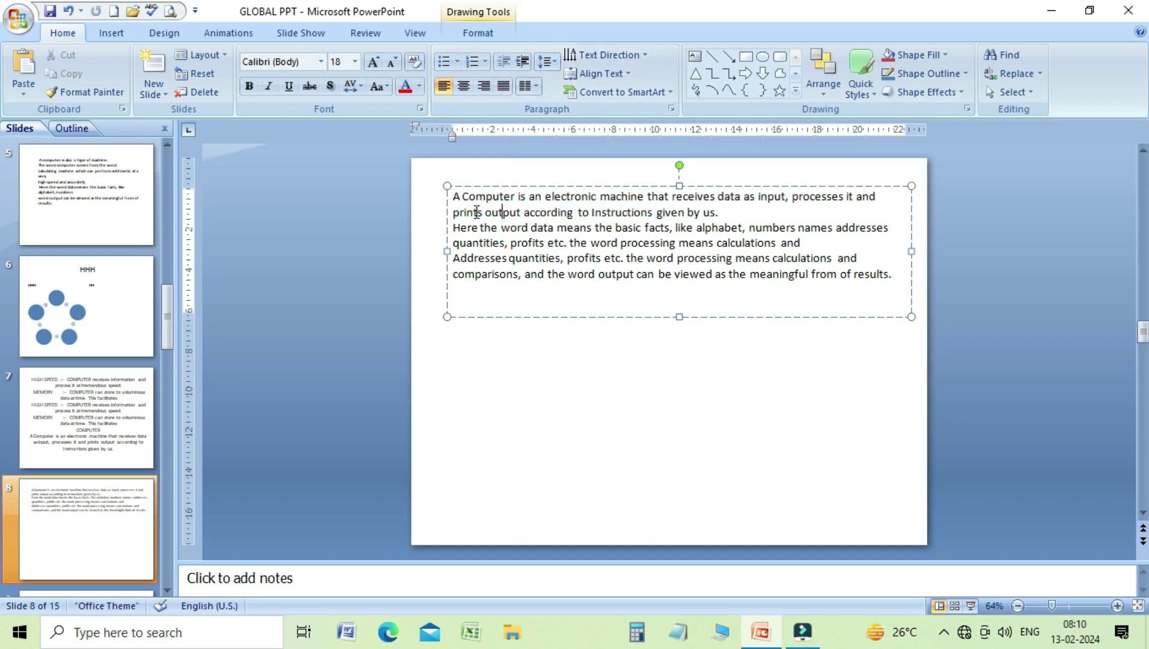
- Increase the indent of all the paragraphs in the text box by two levels and decrease it by two levels again
left_click_drag(453, 197, 898, 275)
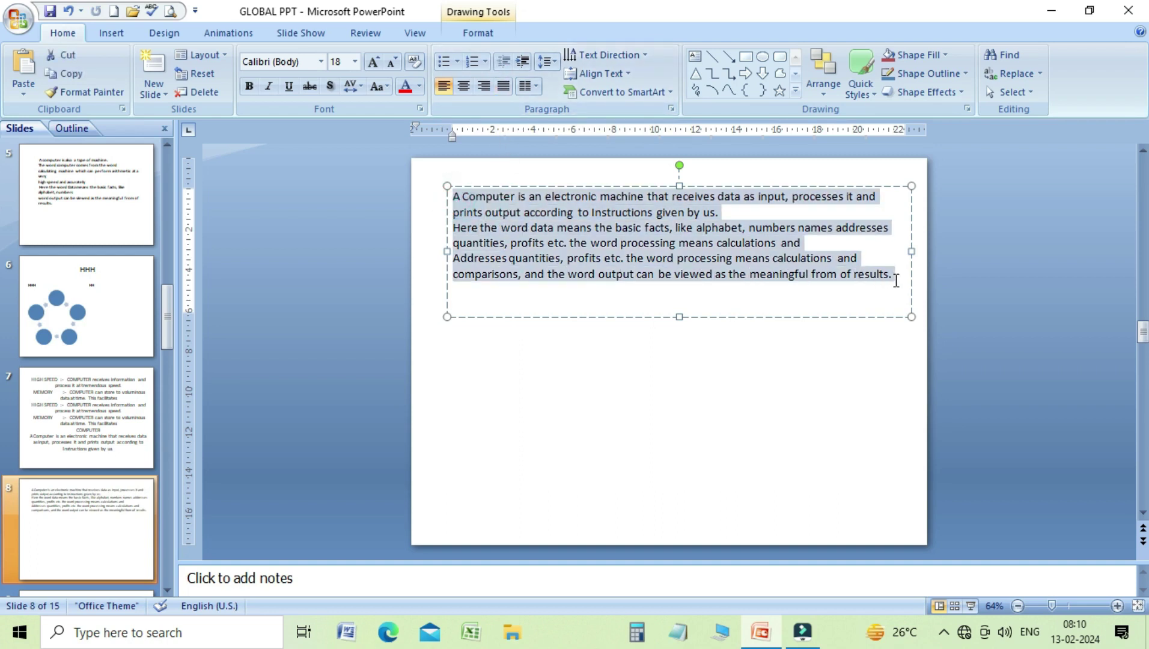
left_click(523, 62)
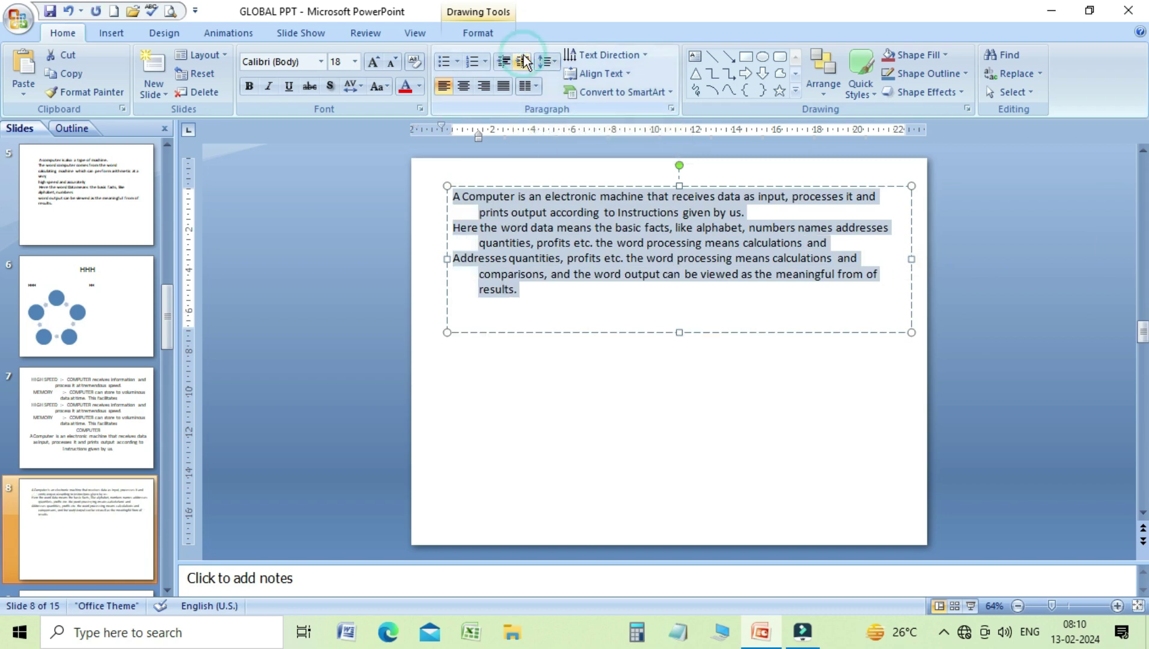
left_click(524, 62)
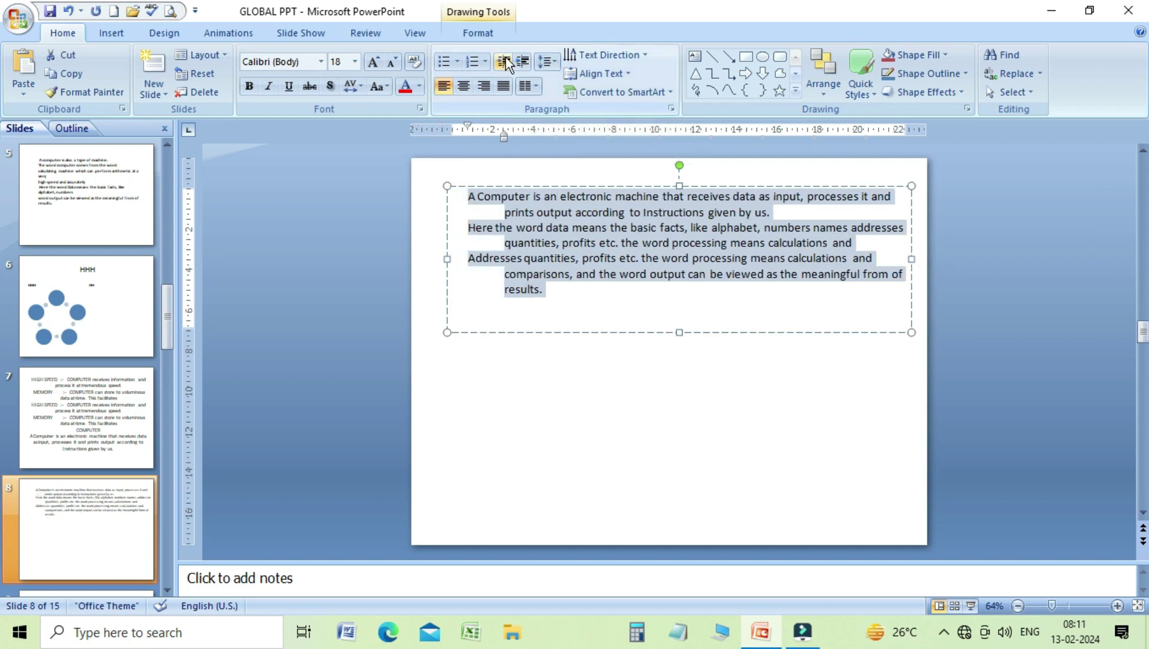
left_click(505, 62)
left_click(504, 62)
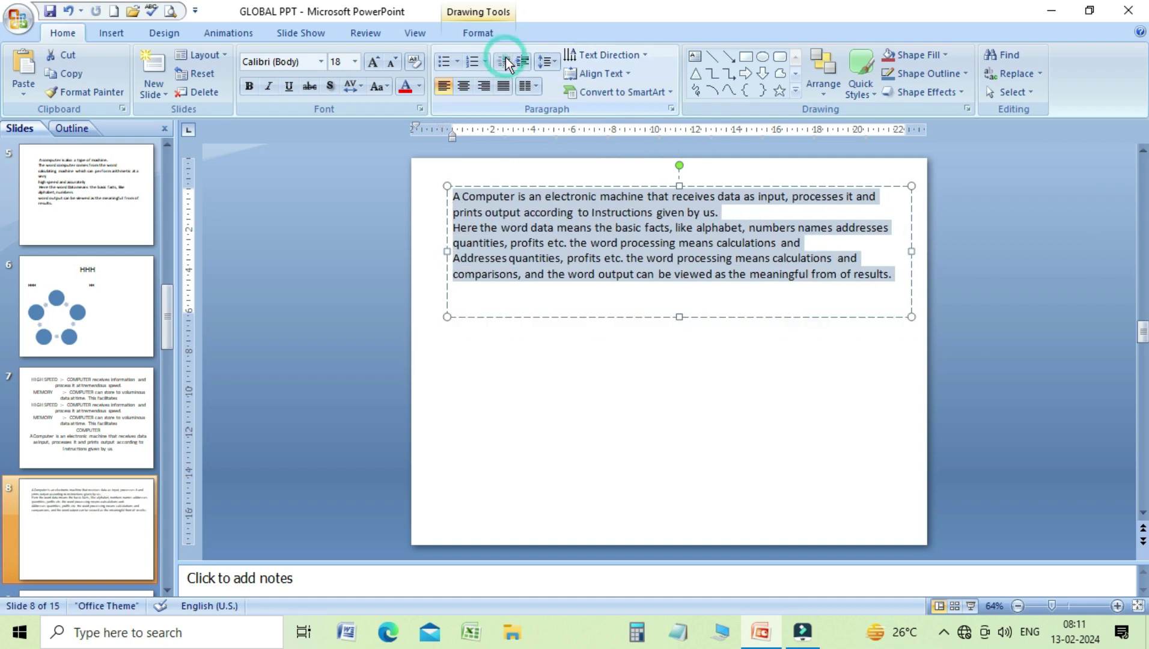
- Indent all the selected paragraphs by one level and remove that level again
left_click(535, 63)
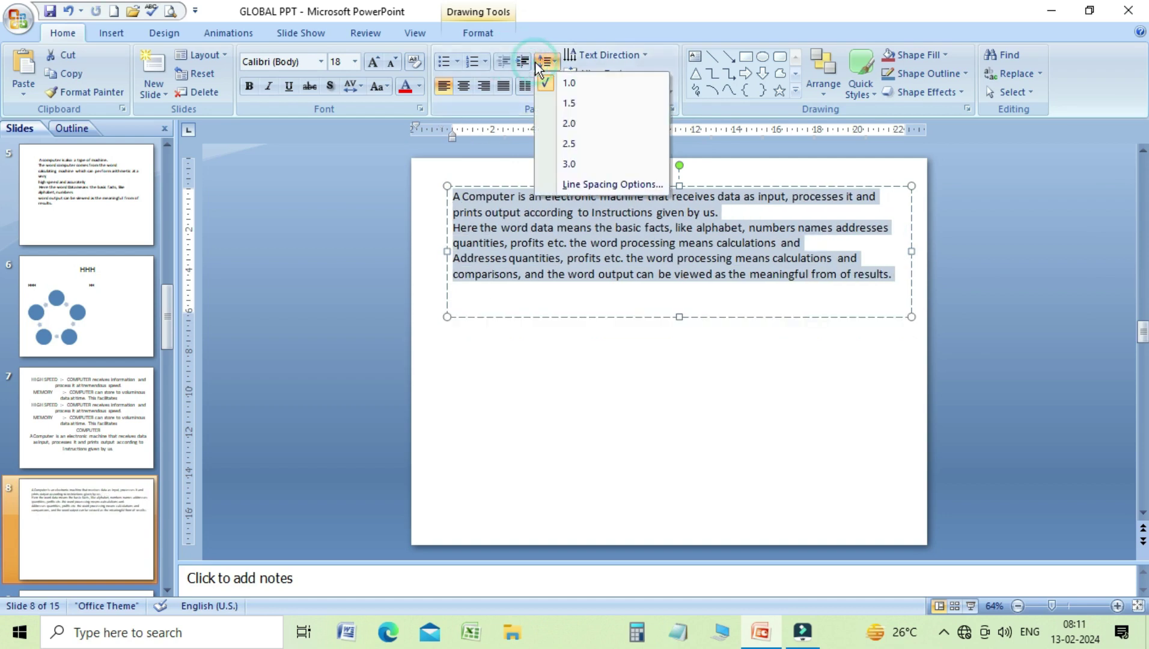
left_click(528, 63)
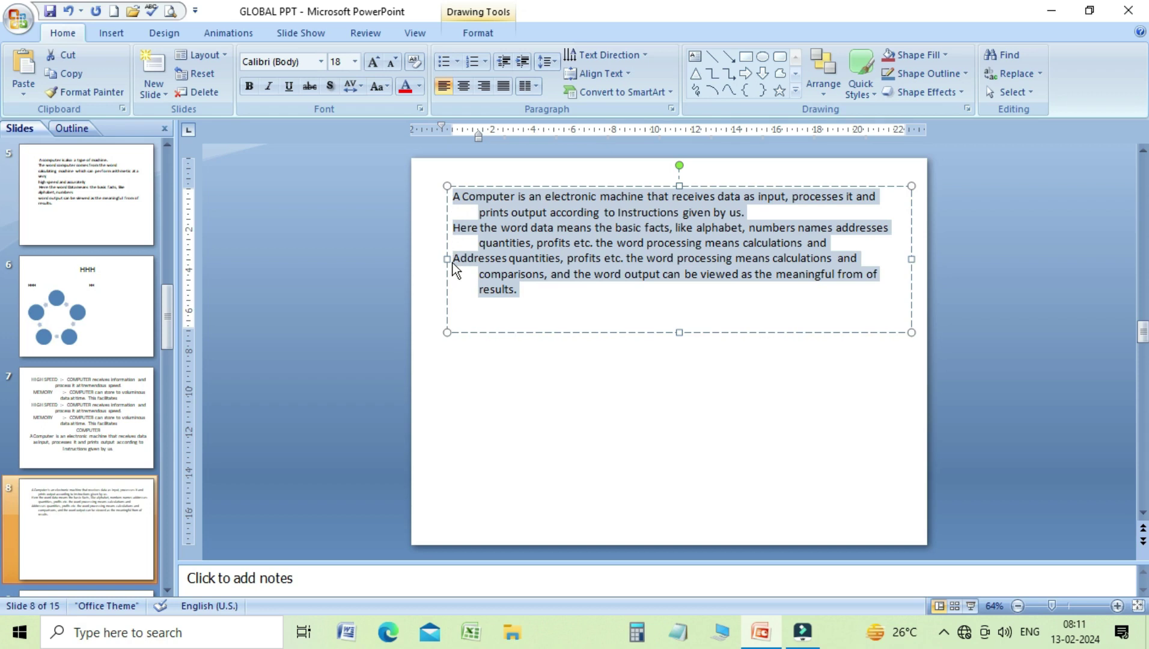
left_click(509, 65)
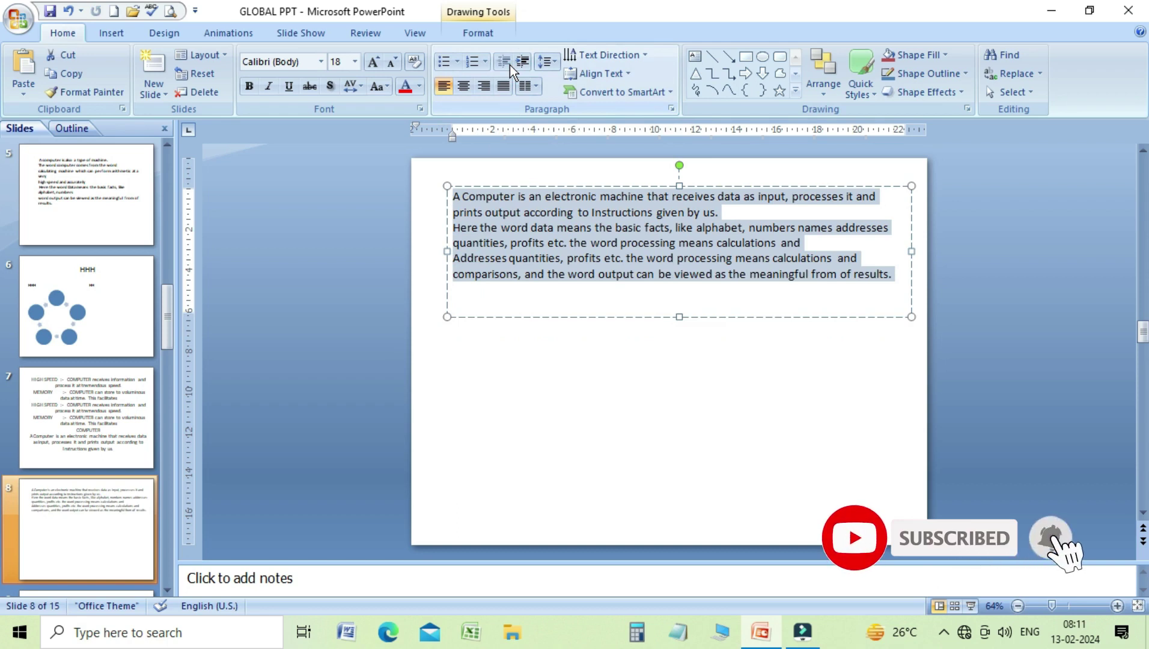
- Apply line spacing of 1.5 and then 2.0 to all the text in the text box
left_click(555, 65)
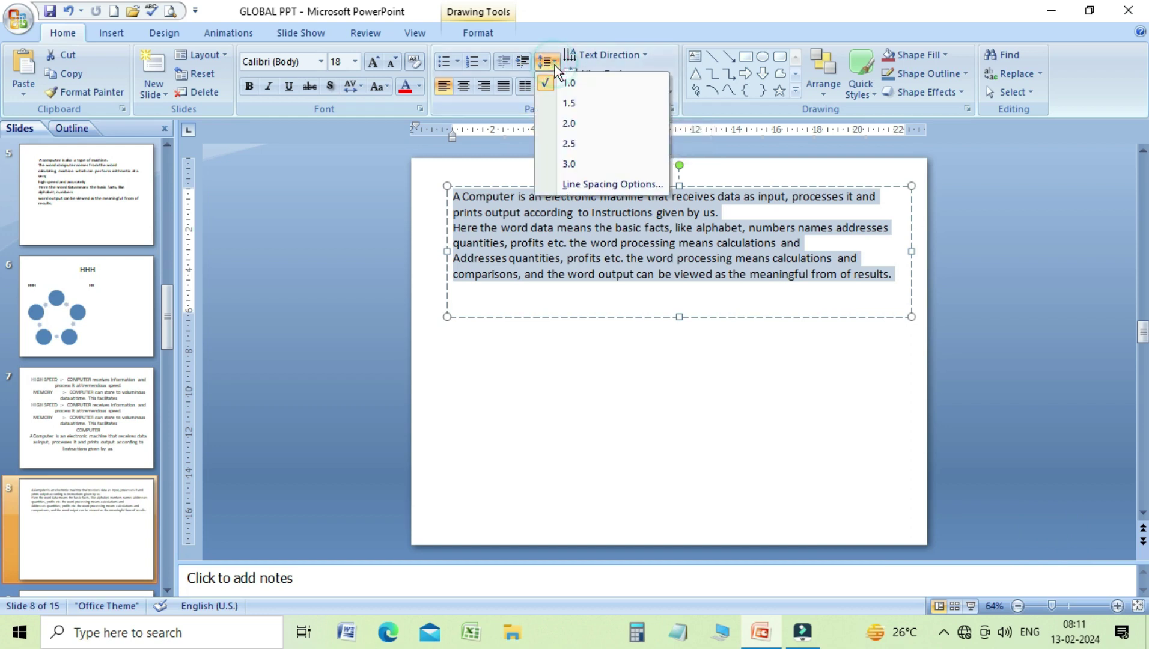
left_click(568, 104)
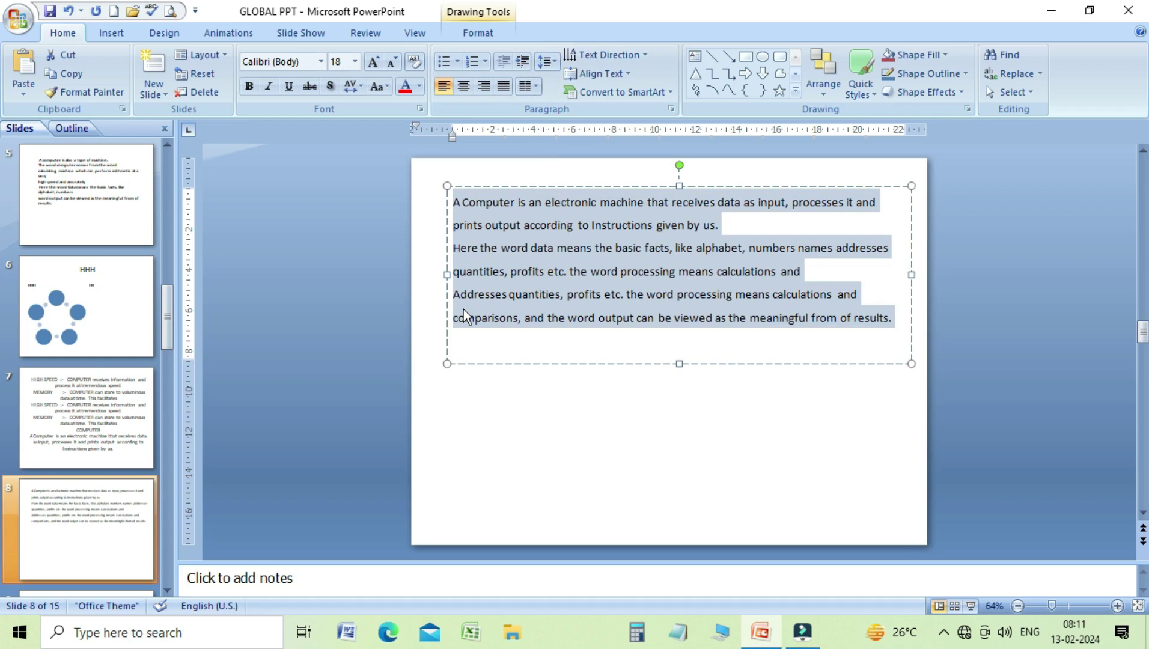
left_click(553, 63)
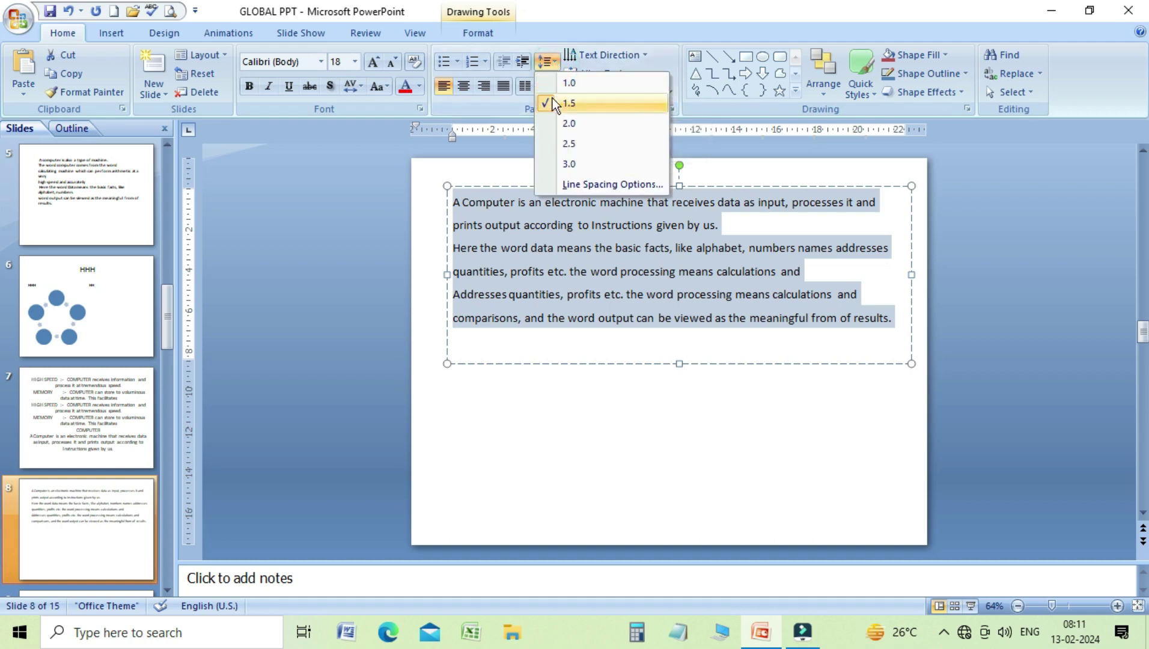
left_click(550, 130)
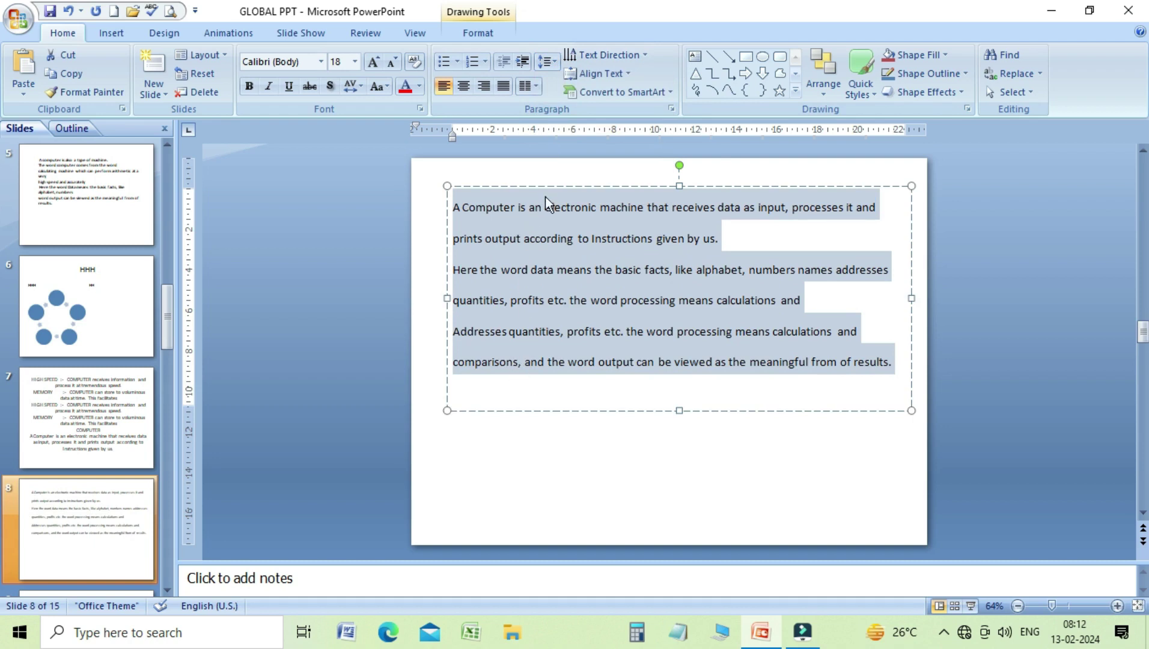
- Apply line spacing of 2.5 and then 3.0 to the selected text, and deselect it
left_click(554, 61)
left_click(554, 144)
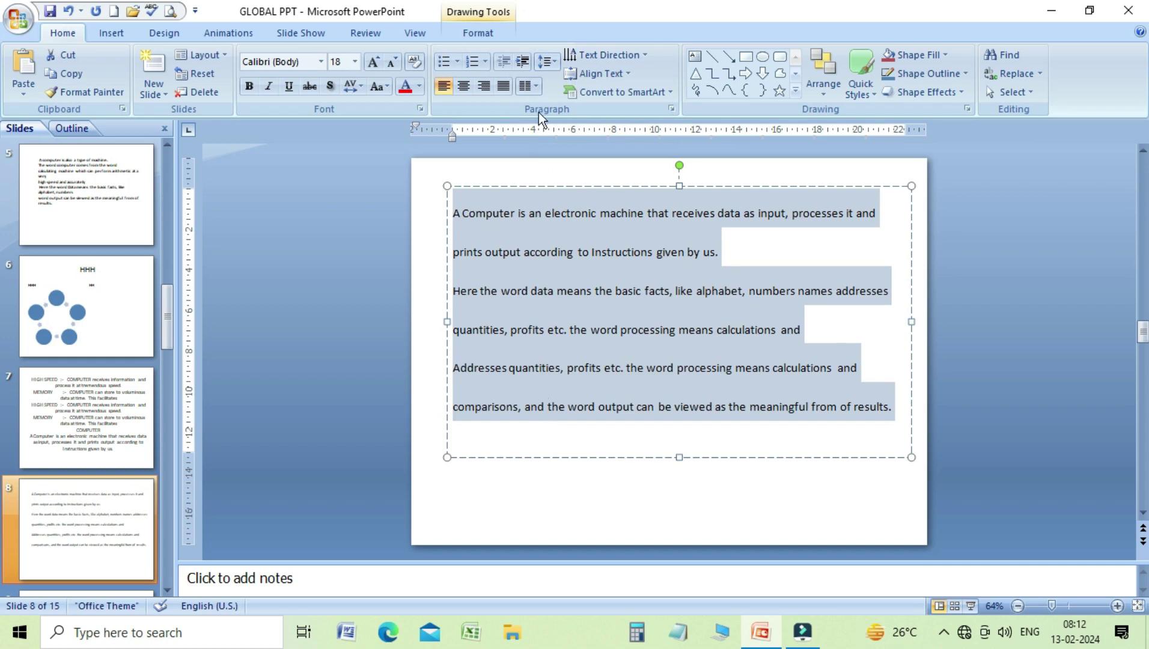
left_click(553, 62)
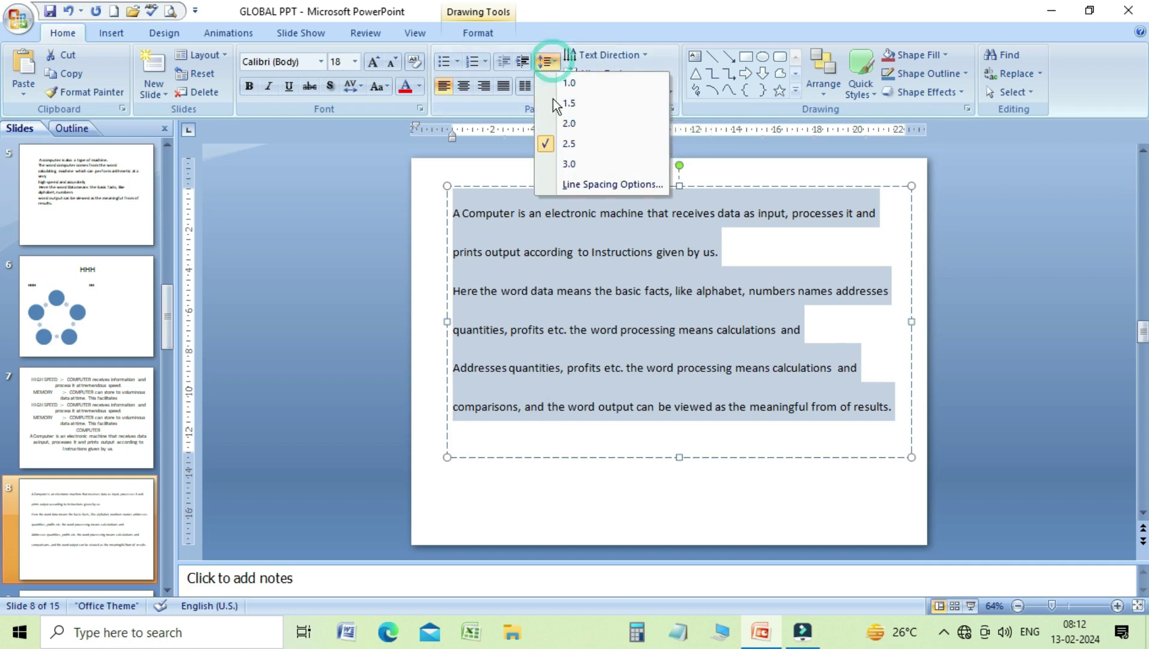
left_click(553, 165)
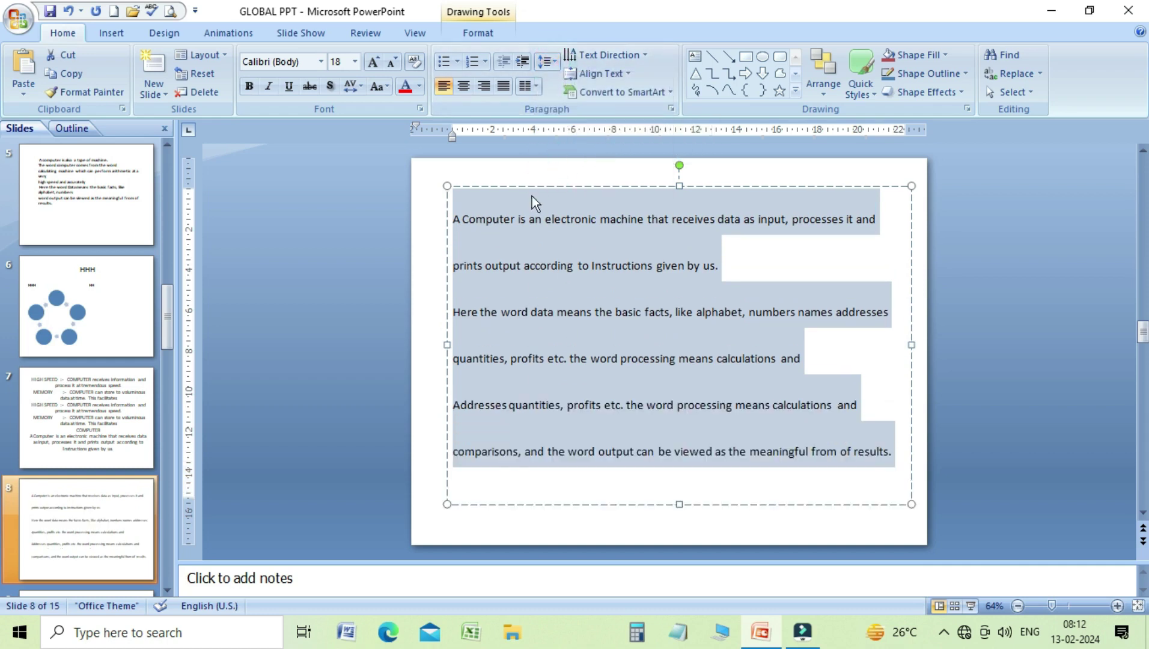
left_click(478, 237)
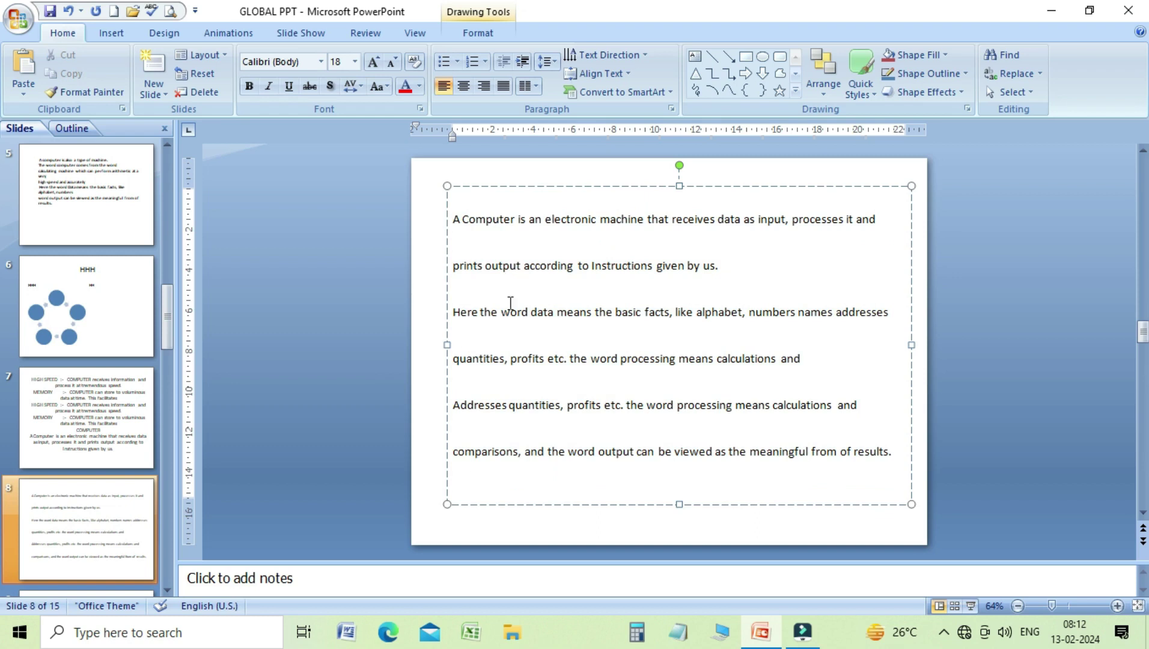
- Set the line spacing of all the paragraphs in the text box to 1.0
left_click(555, 63)
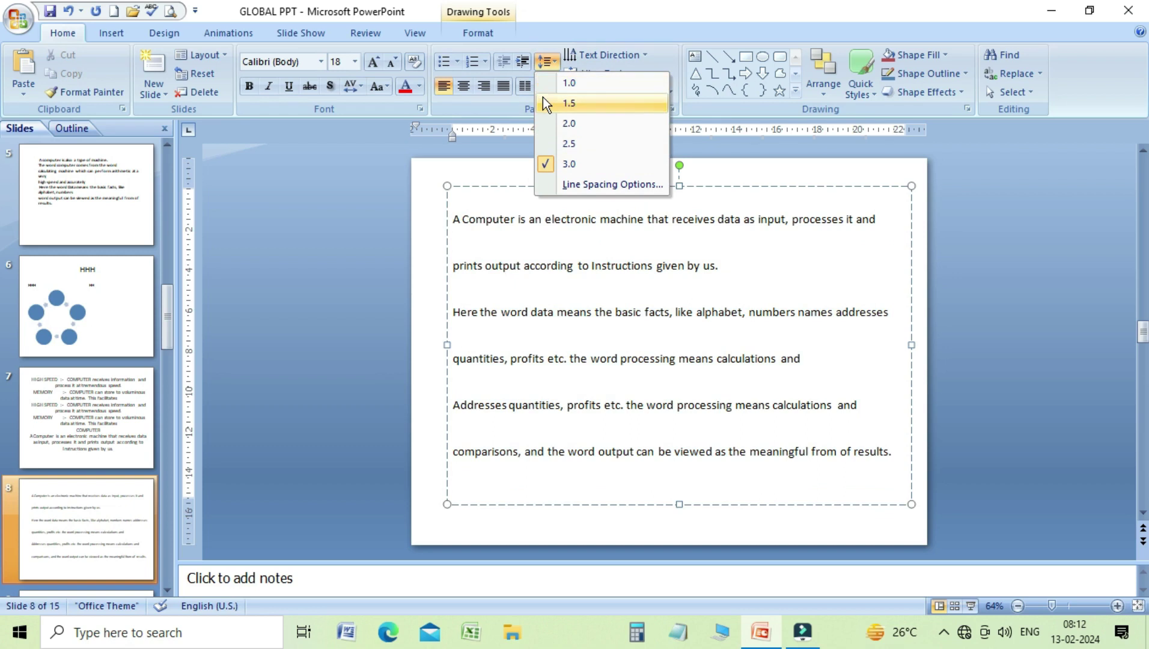
left_click(478, 265)
left_click_drag(457, 214, 878, 455)
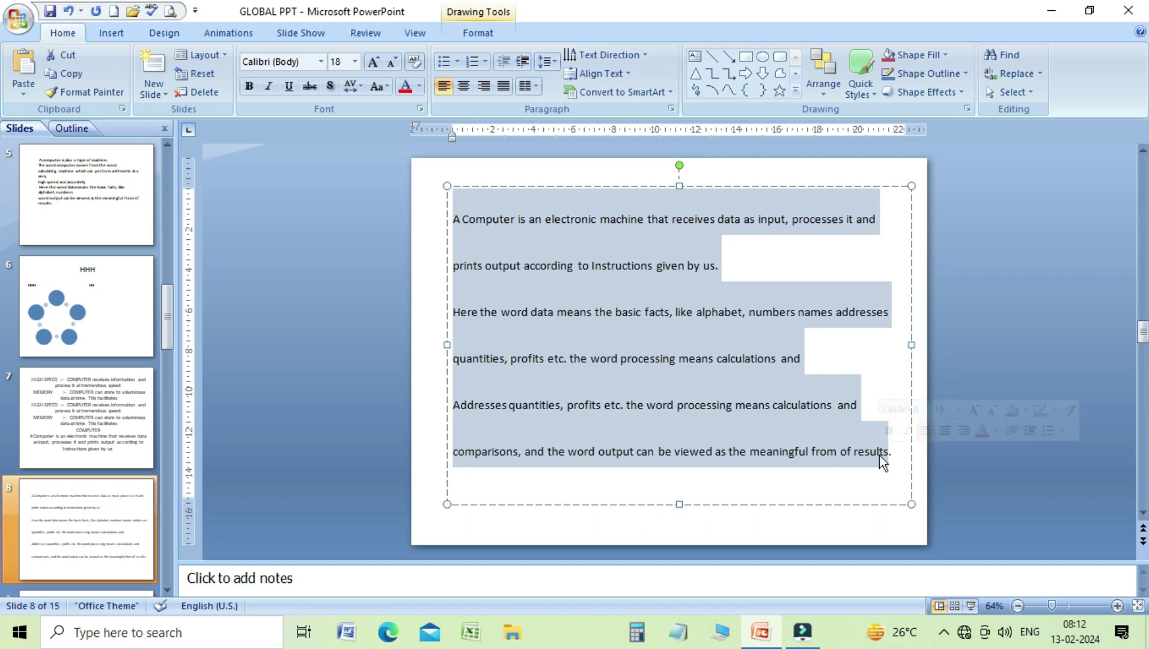
left_click(557, 62)
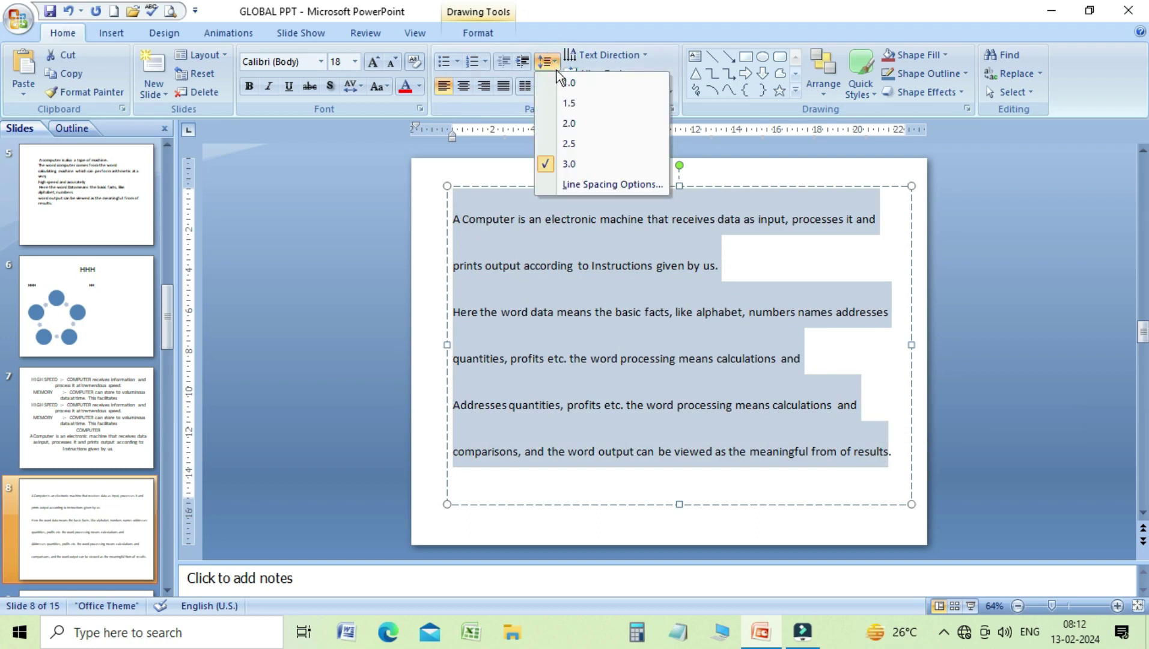
left_click(555, 81)
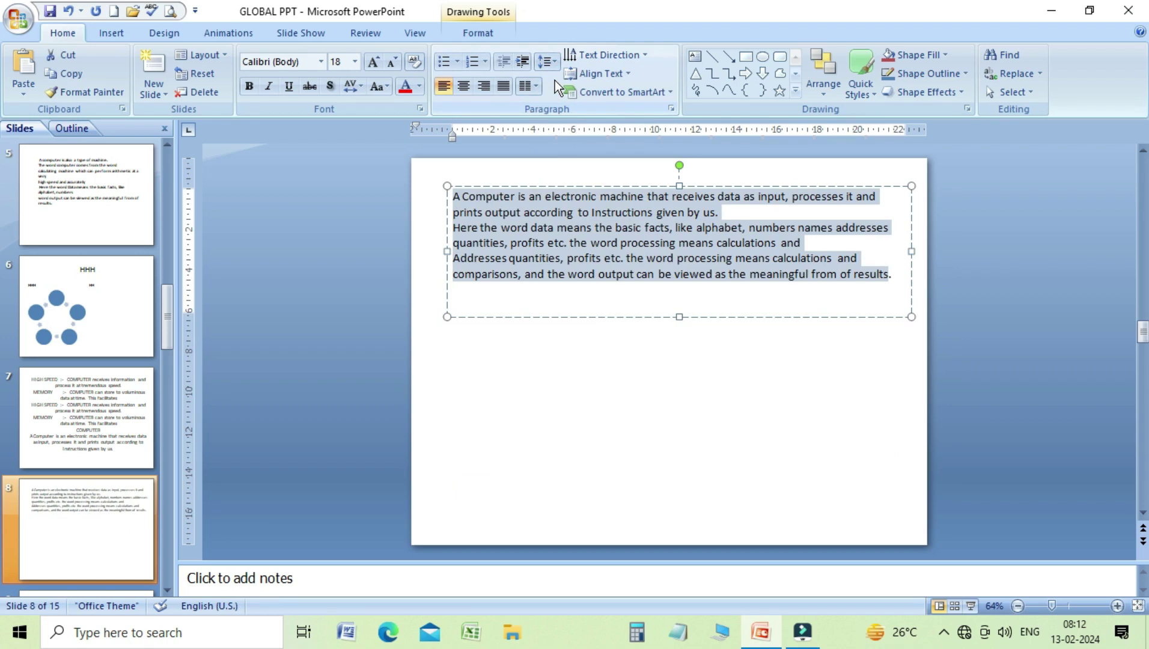
- Set the selected paragraphs' alignment to Distributed through the Line Spacing Options
left_click(557, 63)
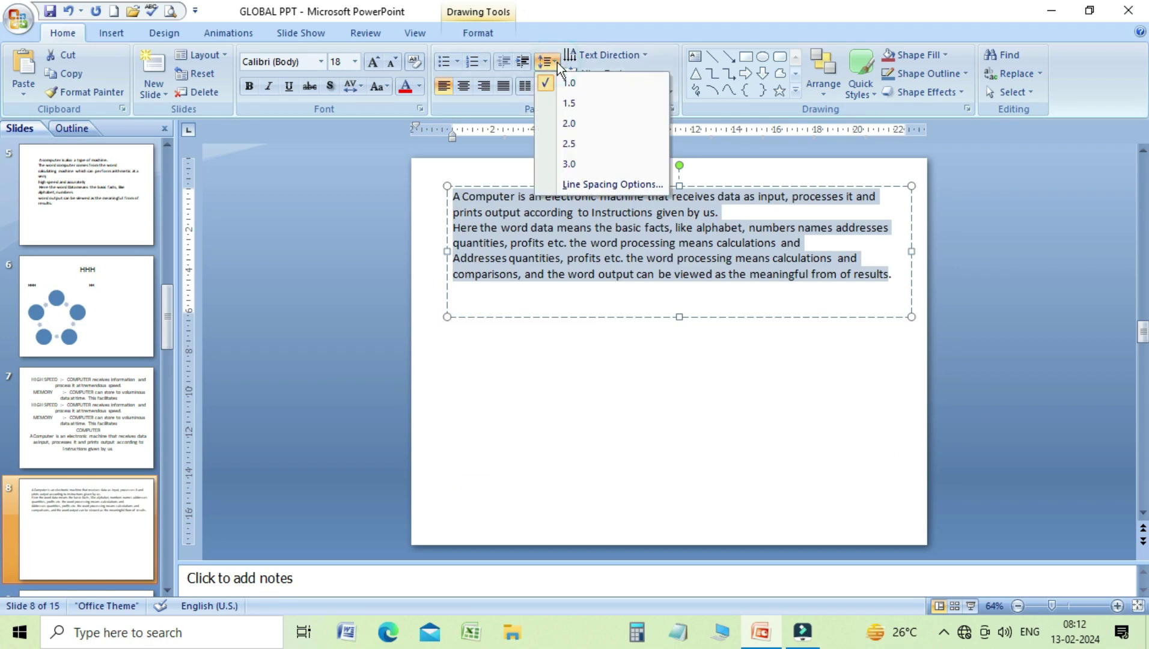
left_click(575, 187)
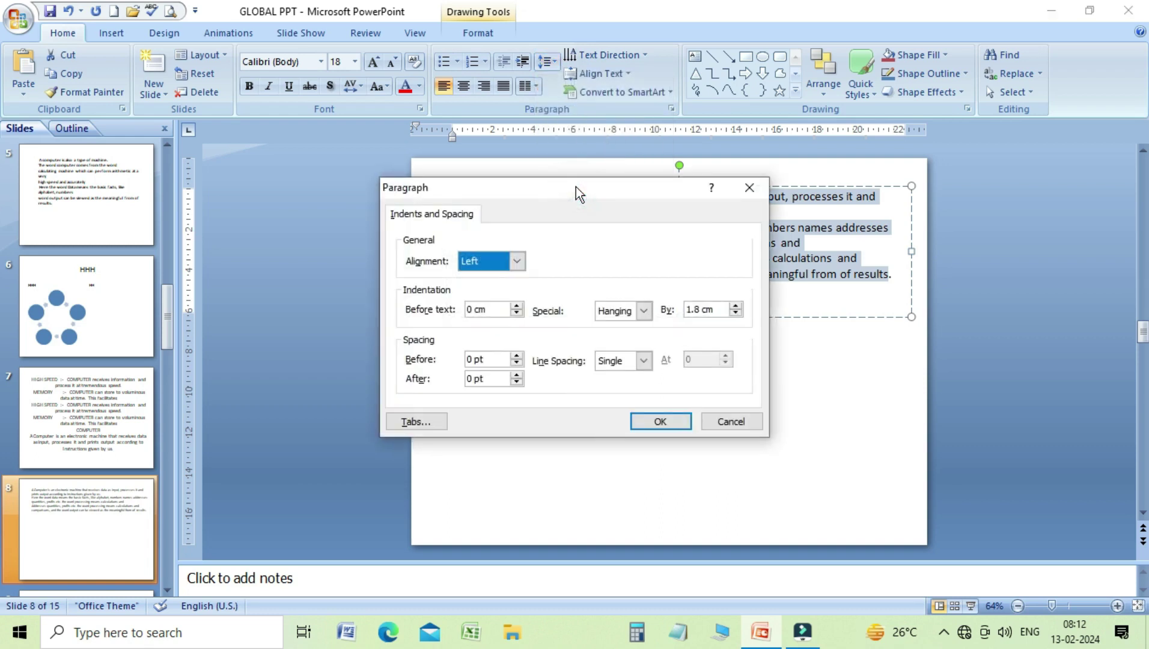
left_click_drag(575, 187, 293, 173)
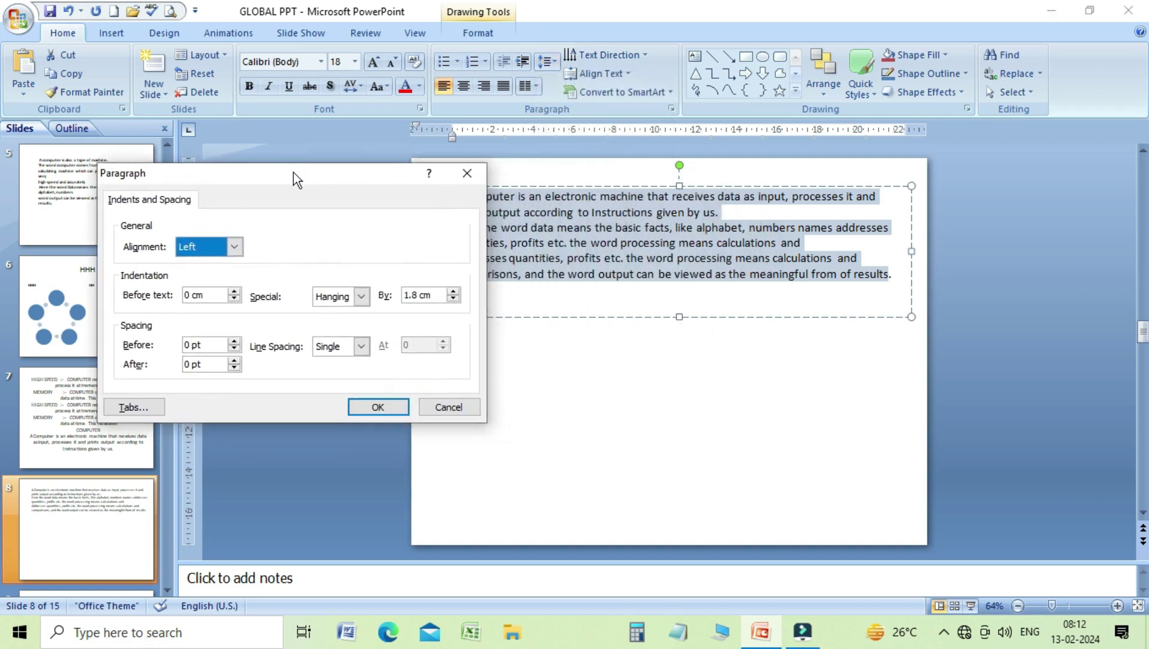
left_click(233, 248)
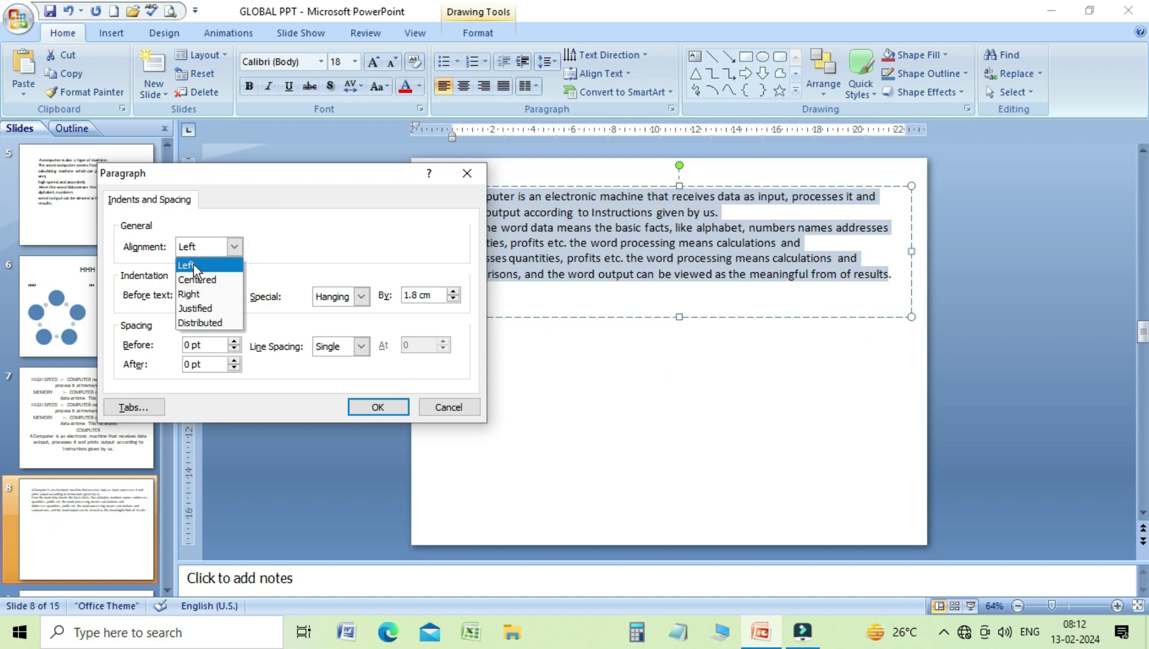
left_click(200, 323)
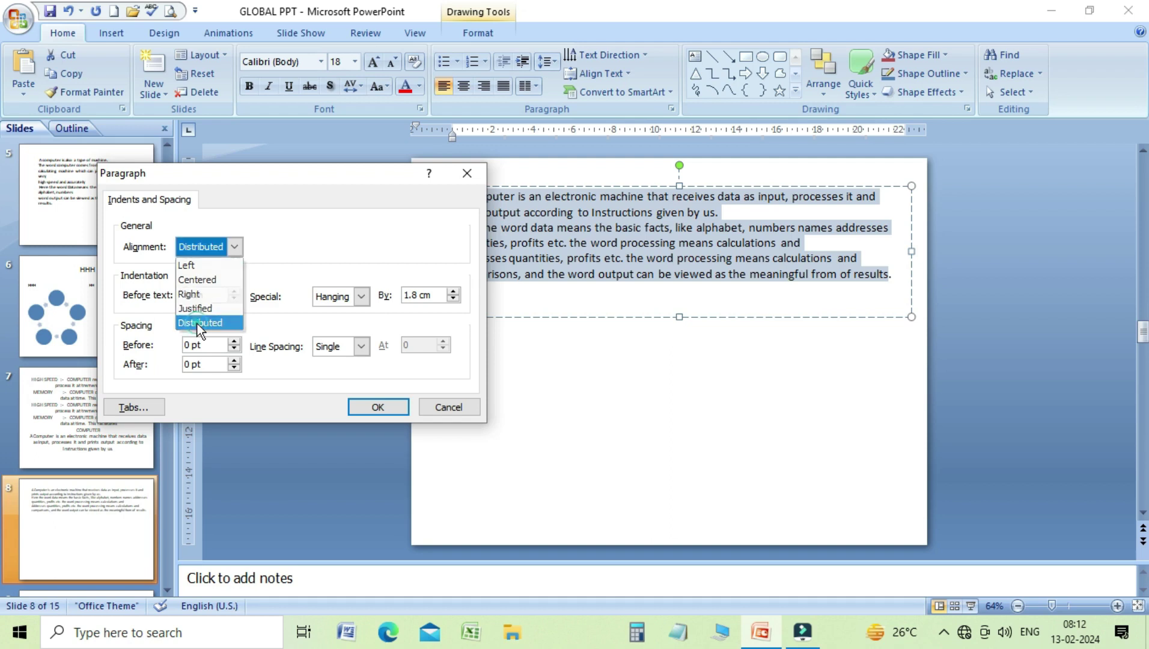
left_click(366, 410)
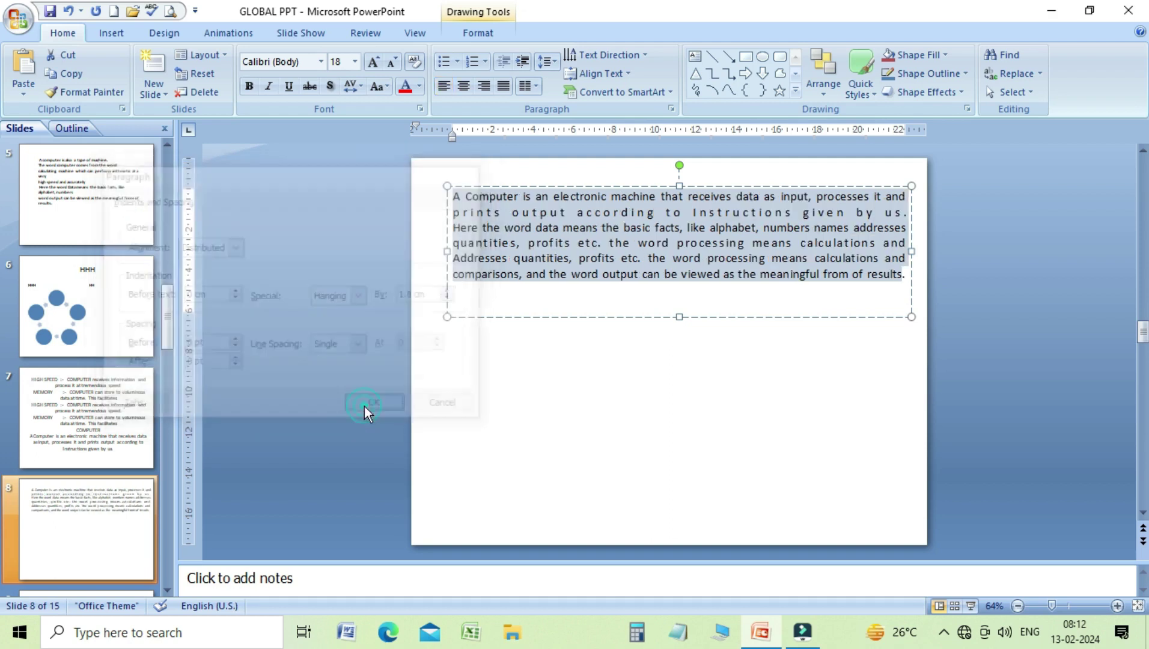
- Undo the Distributed alignment of the text so that it is left-aligned
left_click(652, 212)
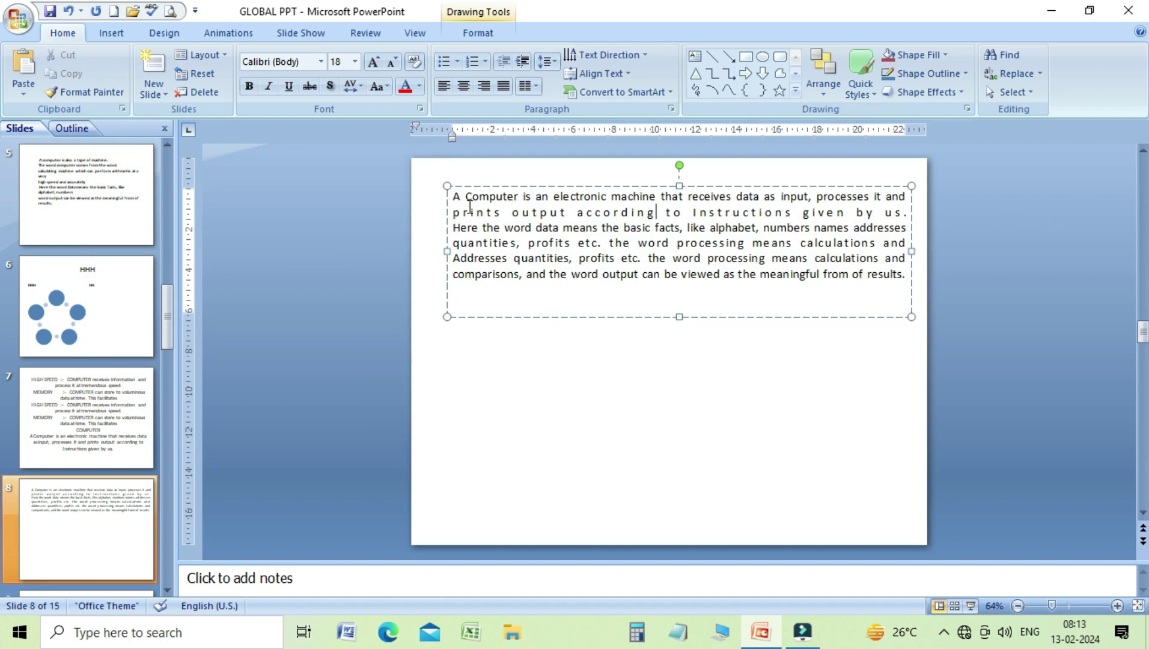
key("ctrl+a")
key("ctrl+l")
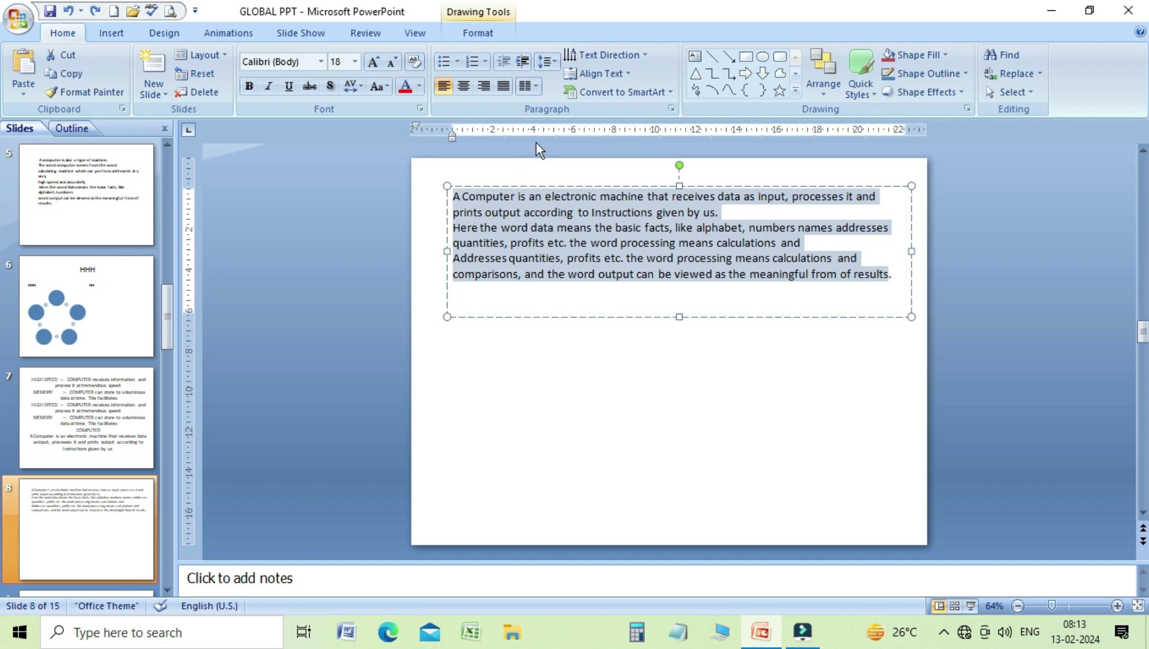
- Increase the selected paragraphs' indentation before text through the Line Spacing Options, and undo the change
left_click(556, 59)
left_click(564, 185)
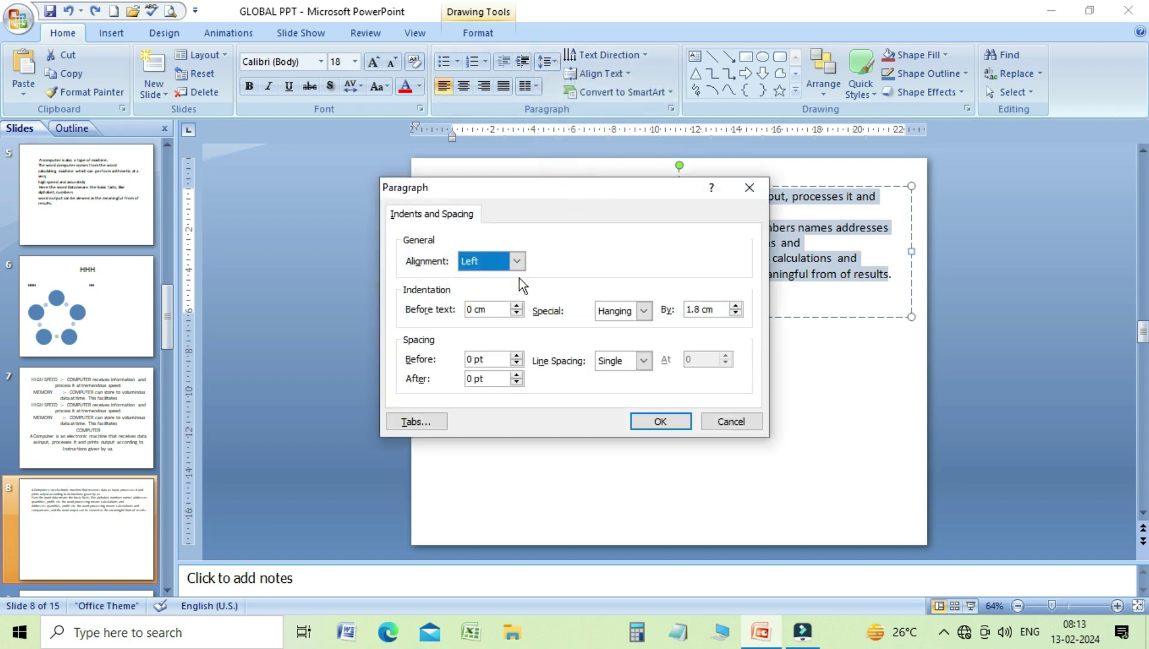
left_click_drag(515, 191, 201, 208)
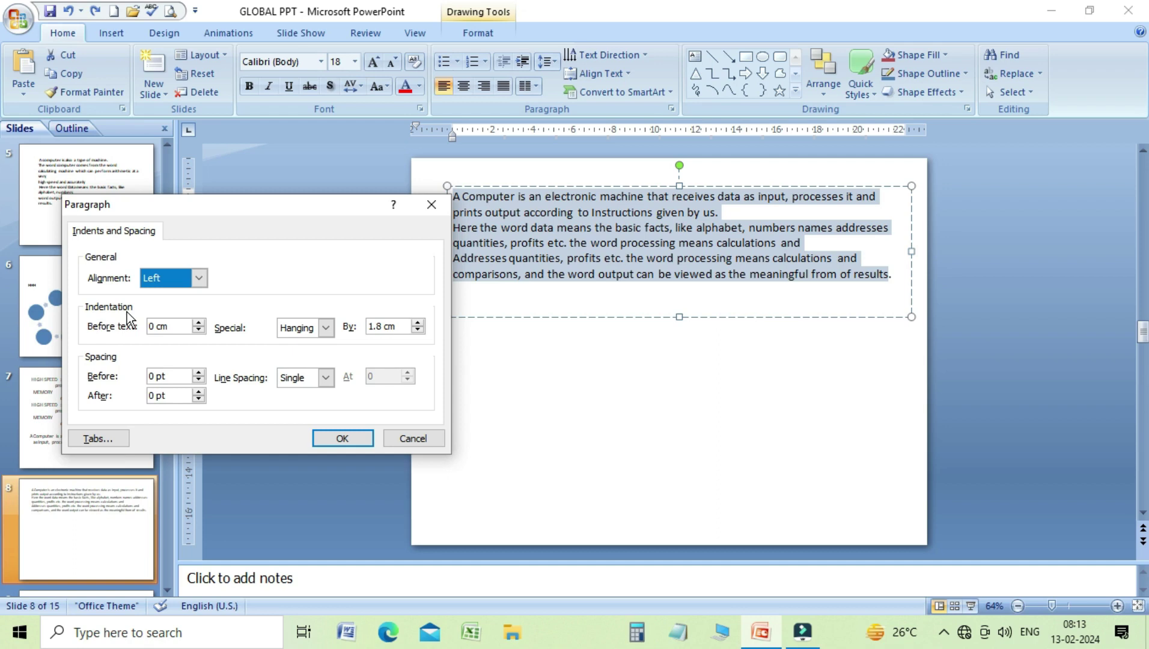
left_click(198, 324)
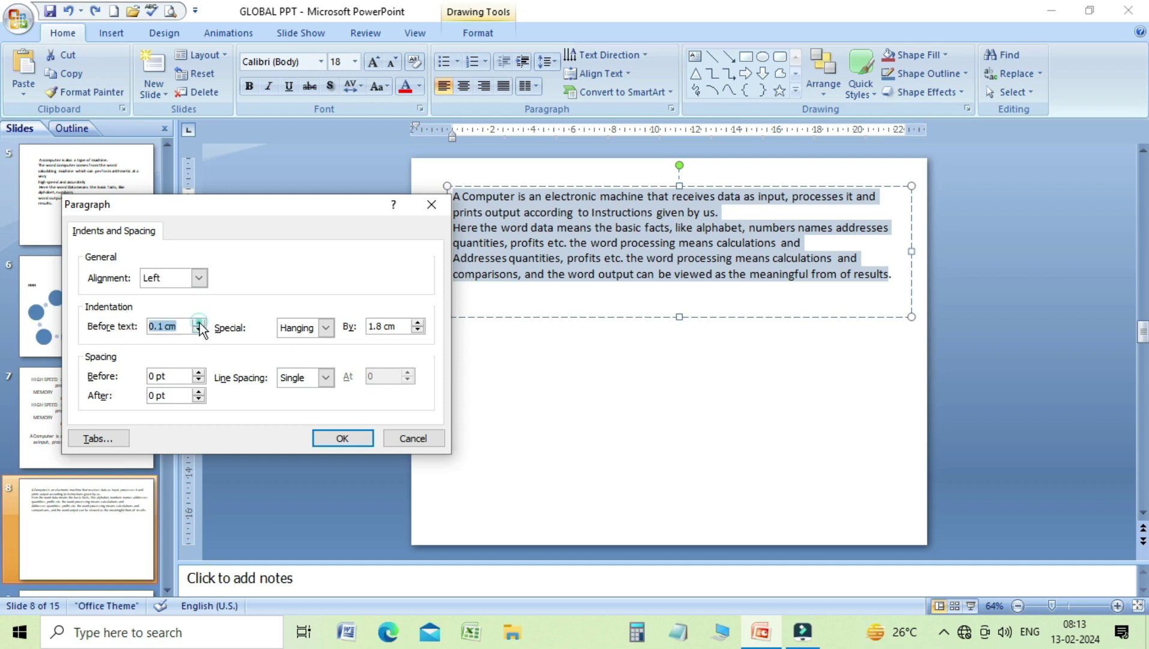
left_click(198, 324)
left_click(198, 323)
left_click(199, 325)
left_click(324, 442)
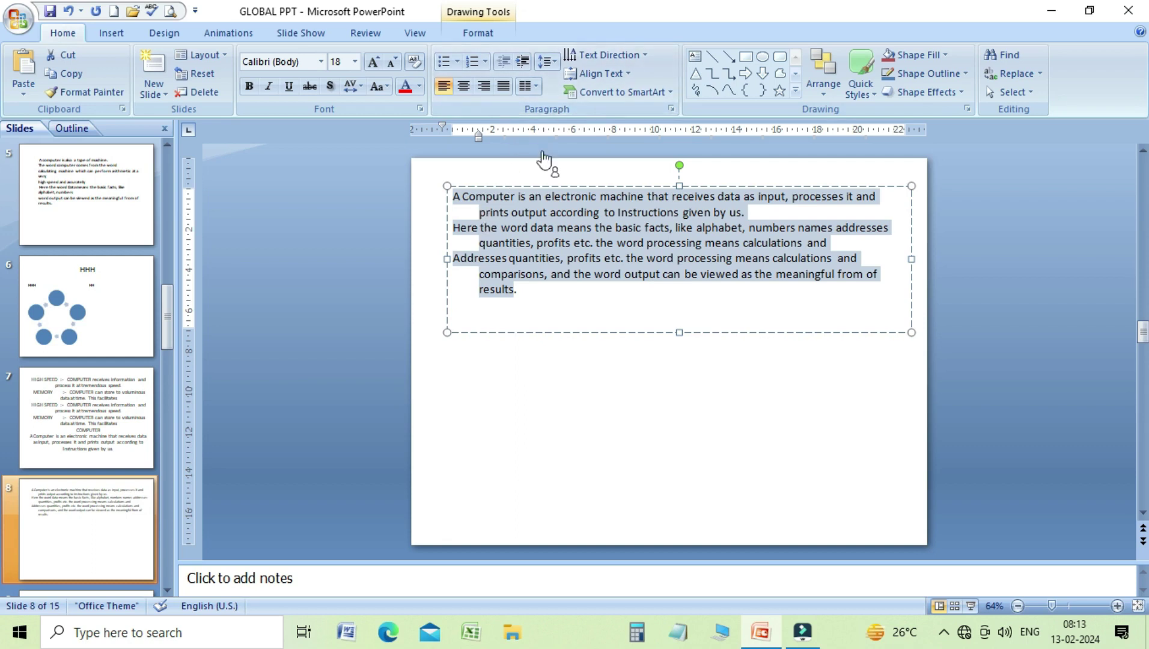
key("ctrl+z")
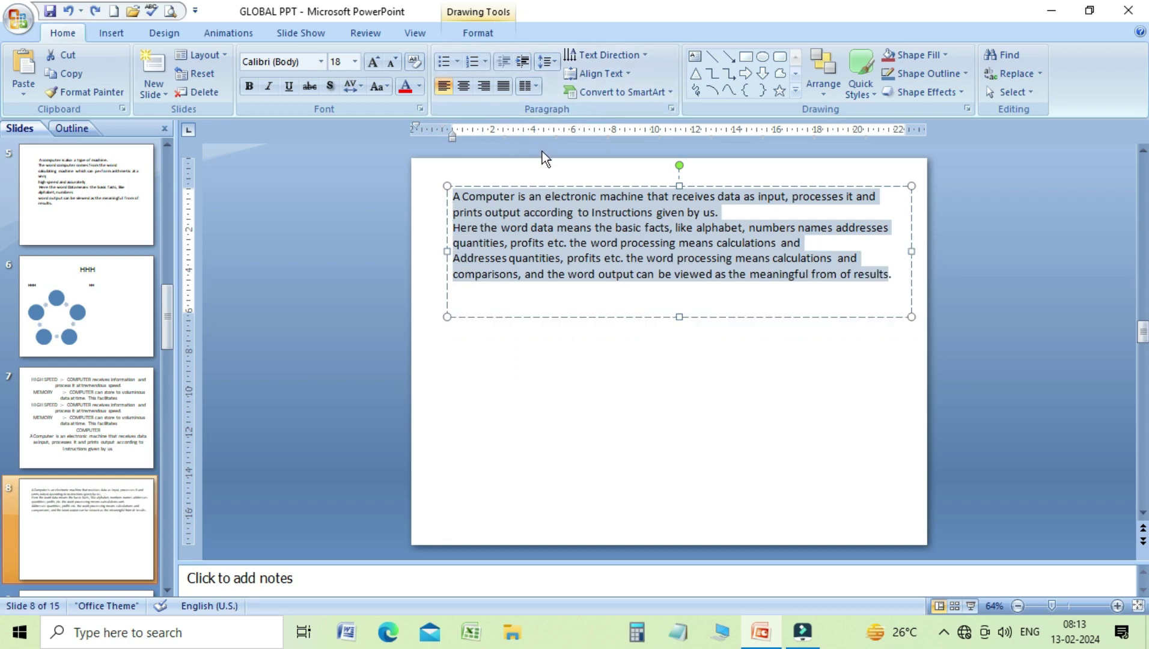
- Choose First line as the special indentation for the selected paragraphs, keeping the slide text uncovered by the Paragraph dialog
left_click(556, 61)
left_click(577, 178)
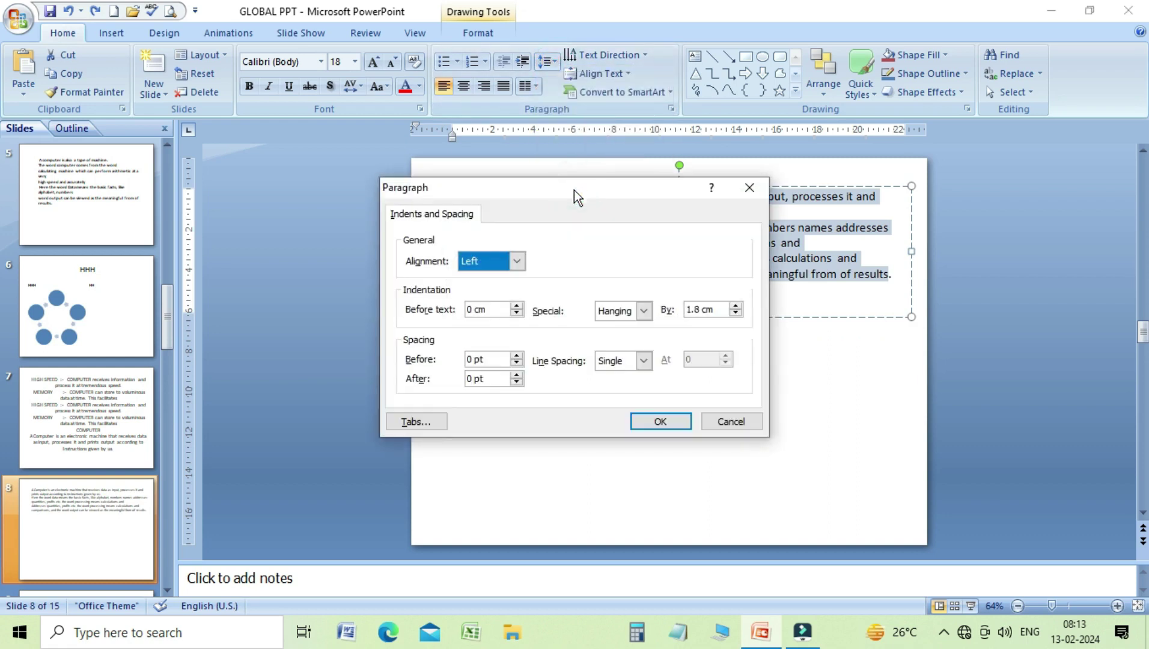
left_click(586, 212)
left_click(644, 312)
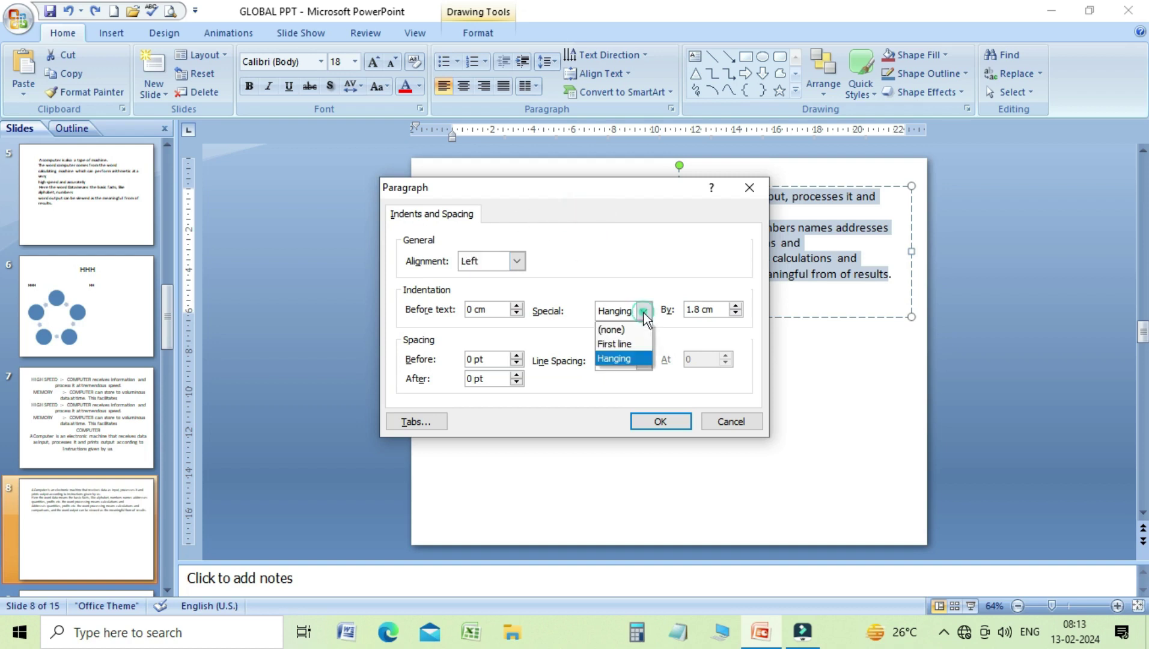
left_click(614, 340)
left_click_drag(610, 197, 222, 197)
left_click_drag(255, 185, 259, 181)
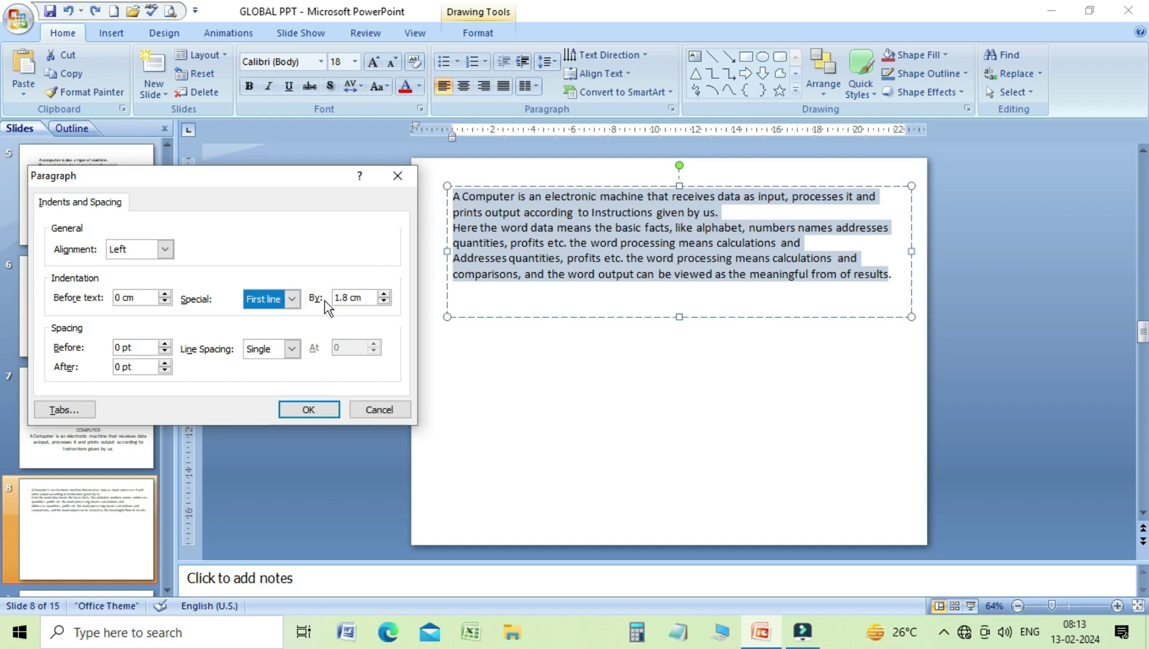
- Set the first-line indentation amount to 2.3 cm and apply it to the selected paragraphs
left_click(383, 294)
left_click(383, 294)
left_click(384, 294)
left_click(384, 294)
left_click(384, 294)
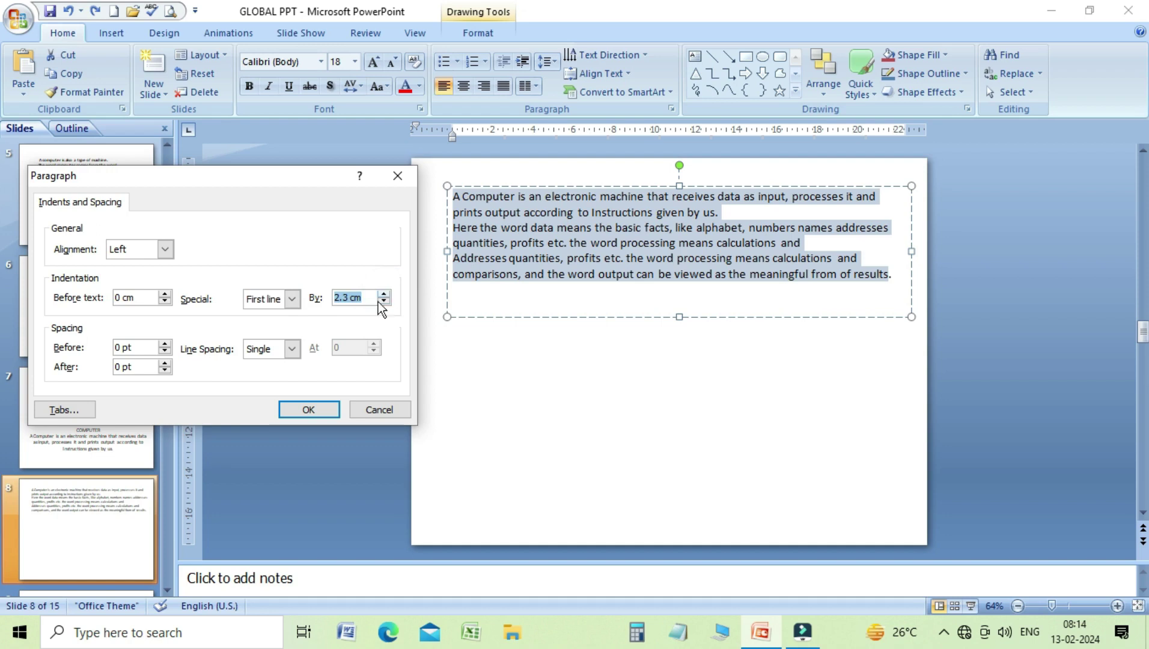
left_click(310, 410)
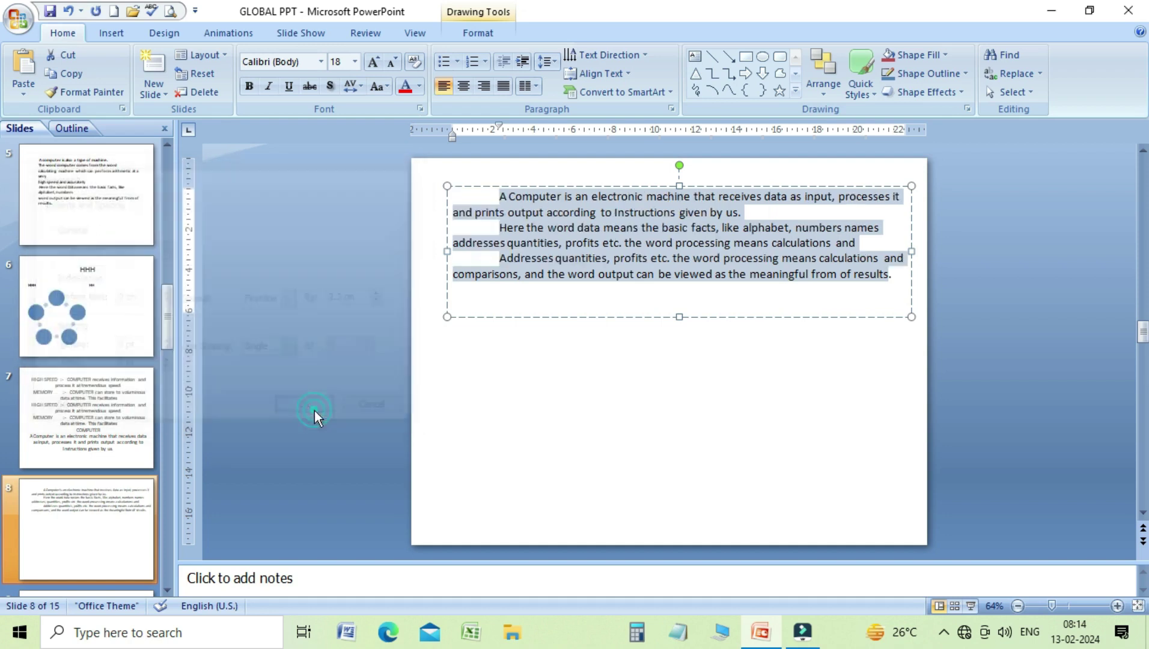
- Check where the first line of each of the three paragraphs starts, and undo the first-line indentation
left_click(499, 276)
left_click(501, 200)
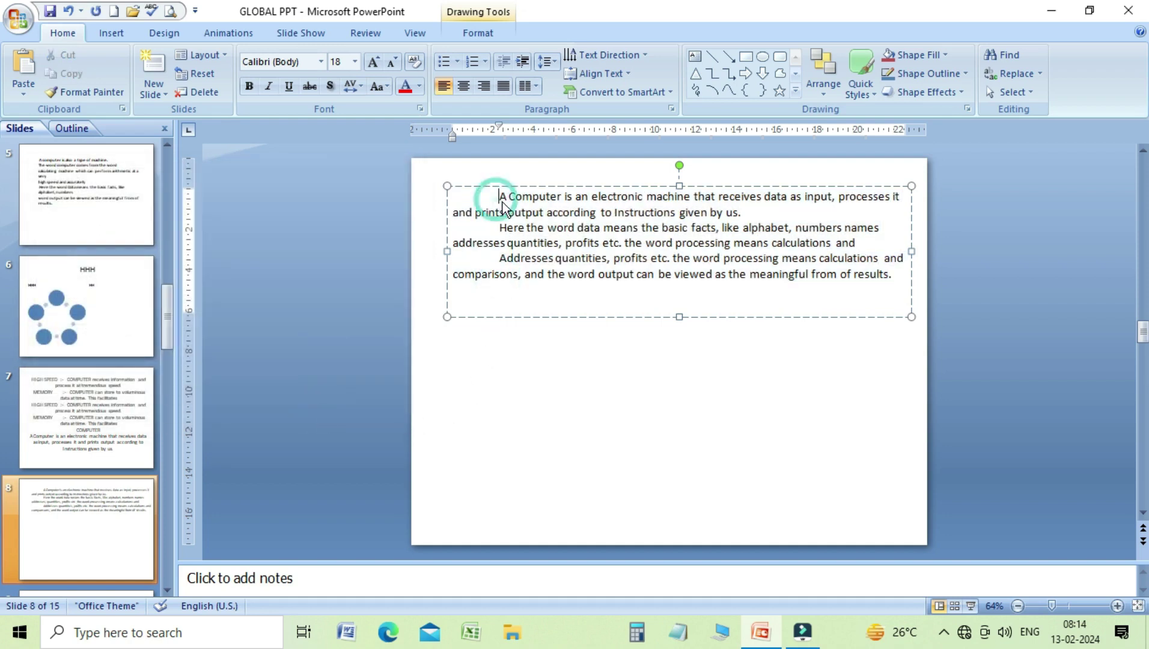
left_click(499, 233)
left_click(500, 260)
left_click(500, 227)
left_click(497, 198)
left_click_drag(497, 196, 548, 274)
left_click(536, 244)
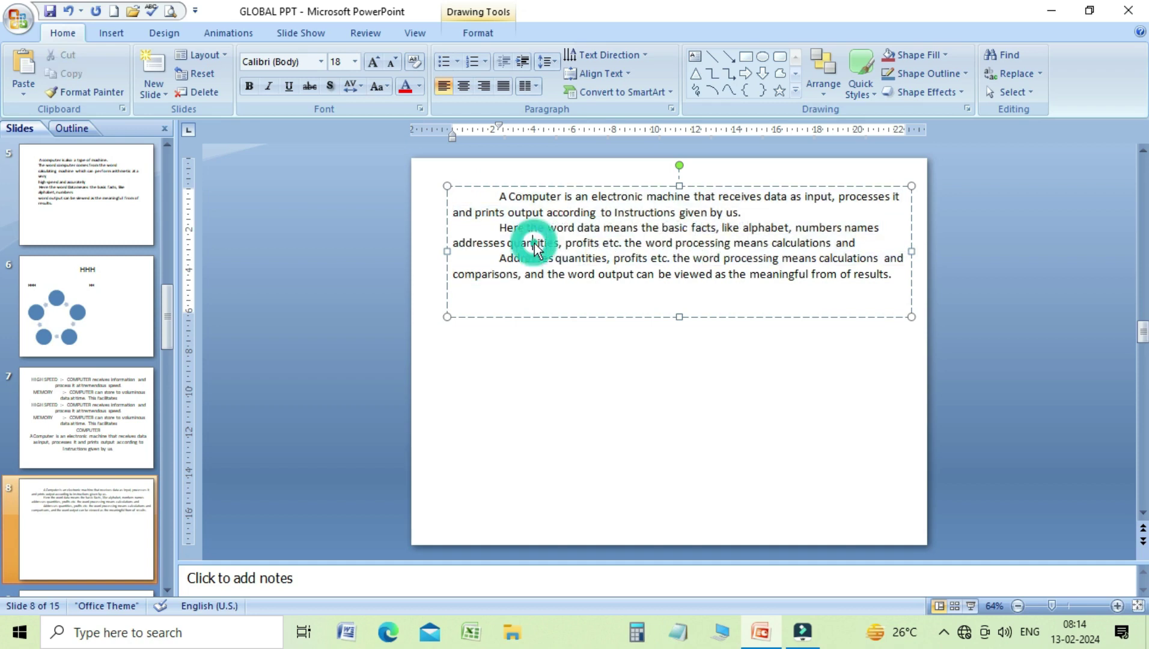
key("ctrl+z")
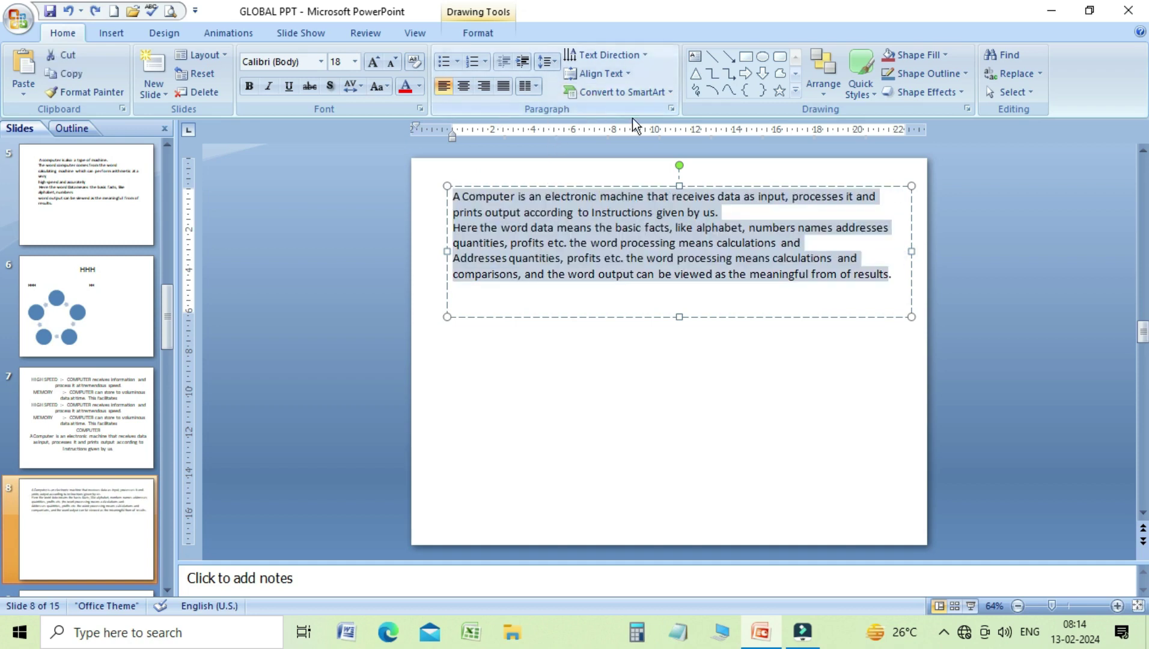
- Set the selected paragraphs' special indentation to Hanging by 2.1 cm
left_click(554, 62)
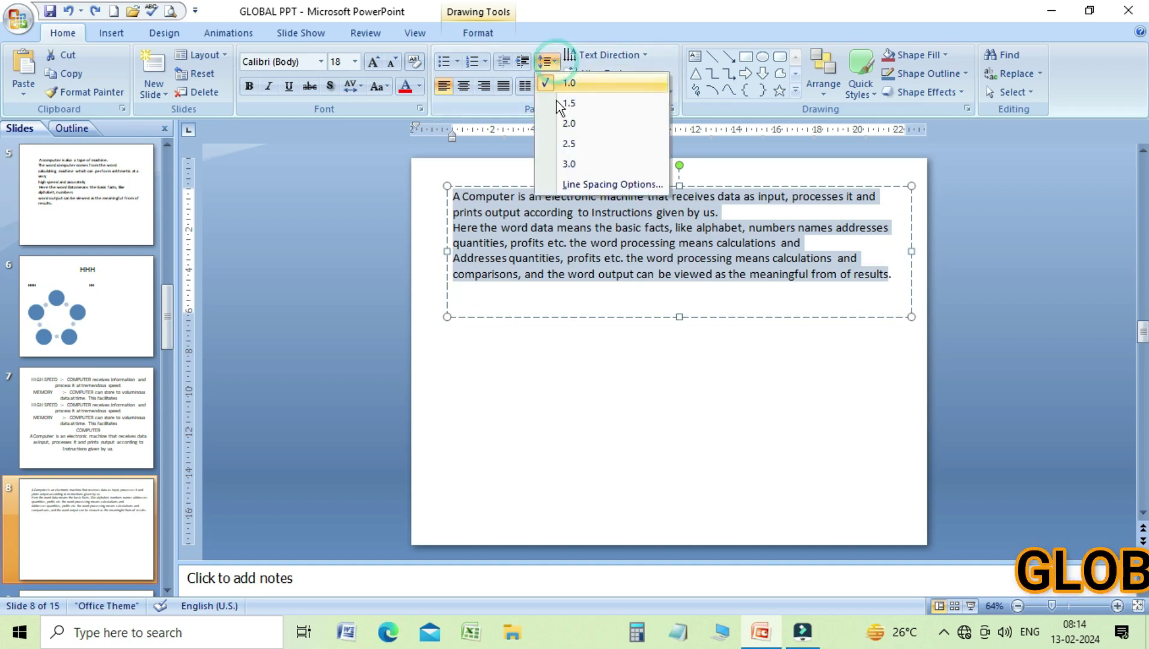
left_click(574, 187)
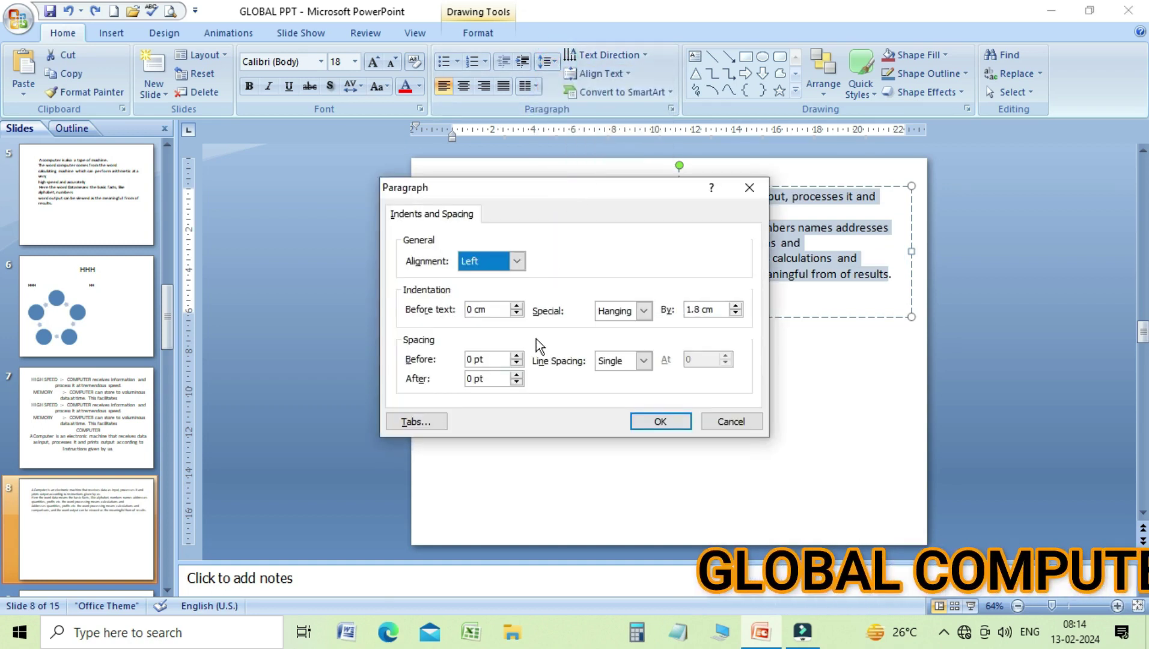
left_click(646, 313)
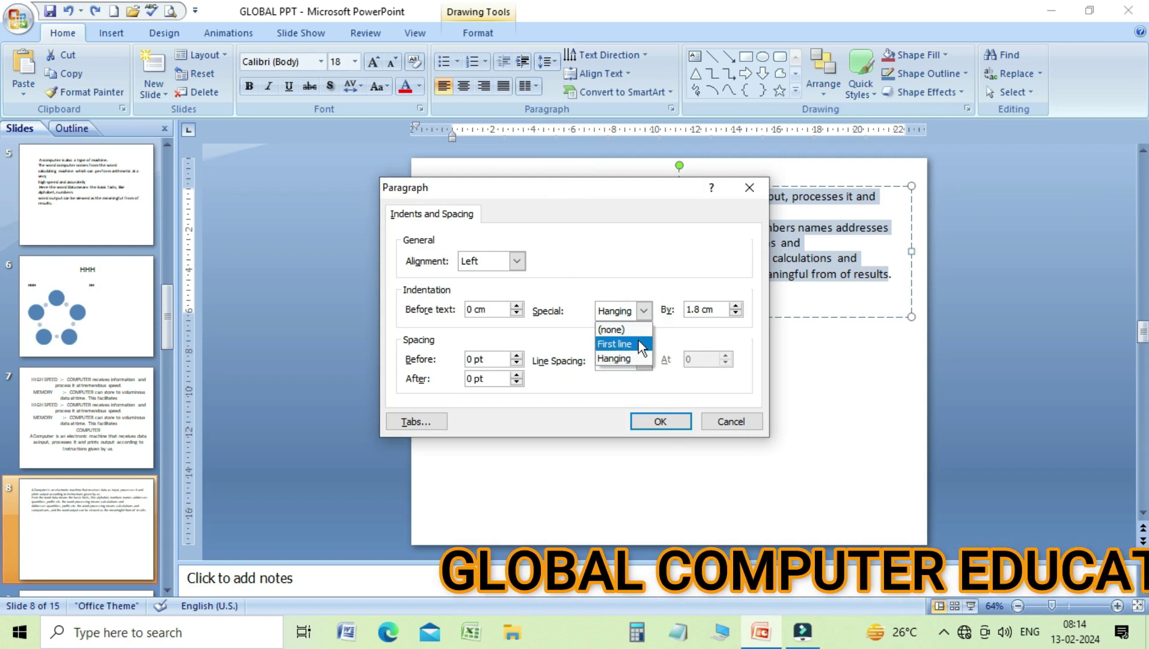
left_click(638, 342)
left_click(644, 311)
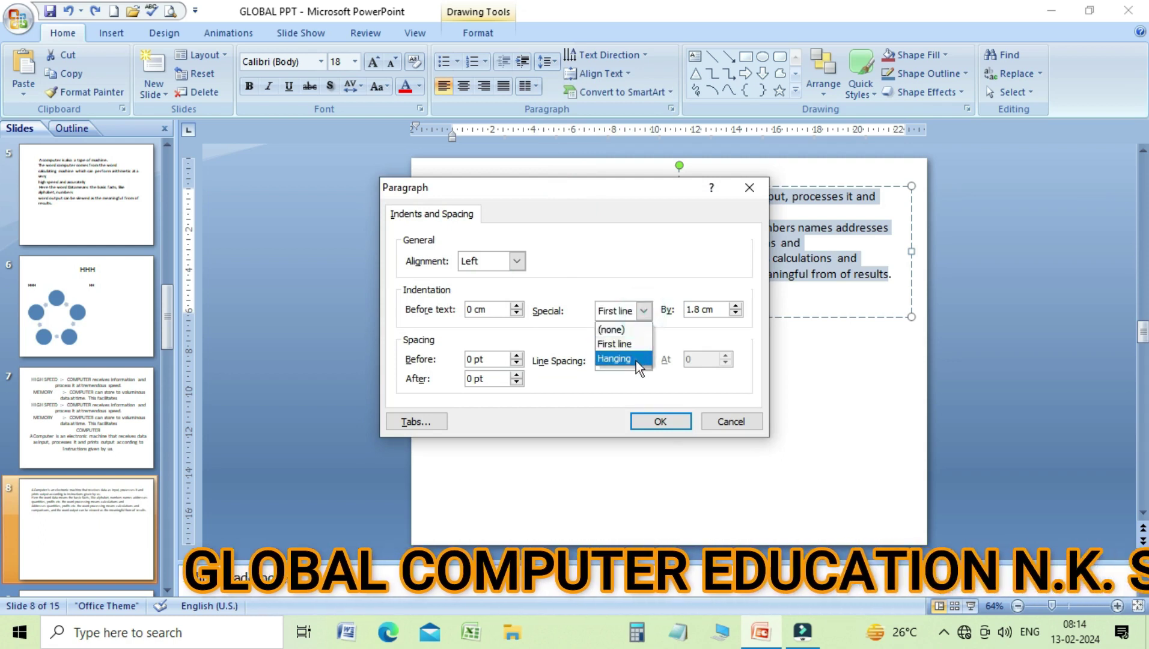
left_click(637, 360)
left_click(736, 307)
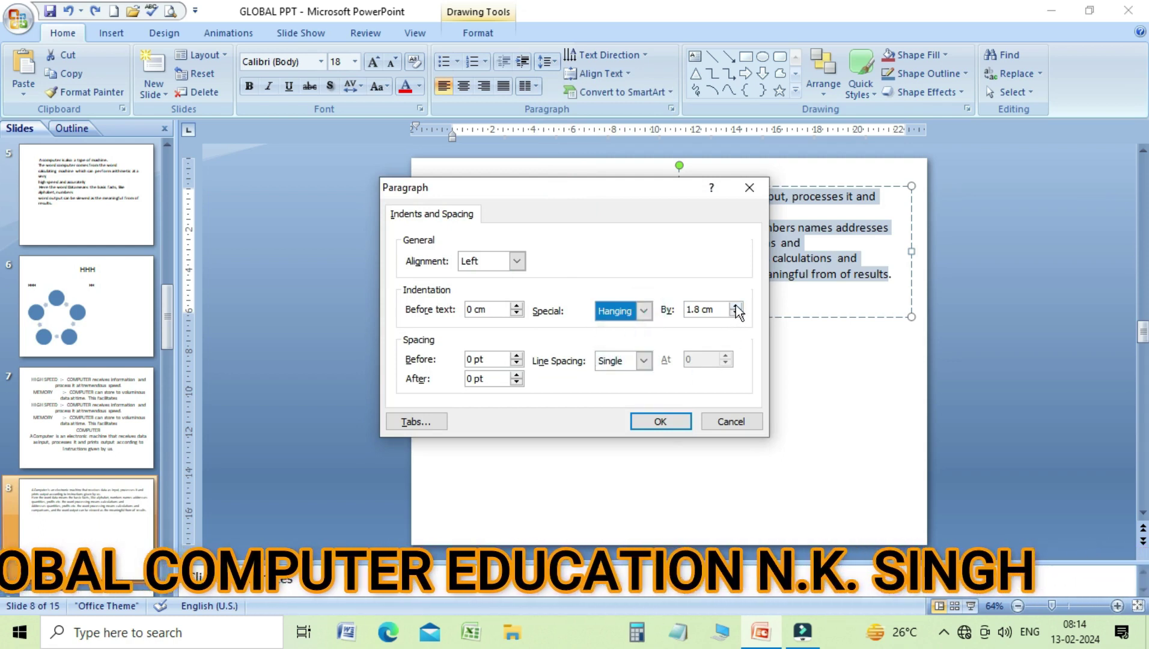
left_click(736, 306)
left_click(736, 307)
left_click(660, 422)
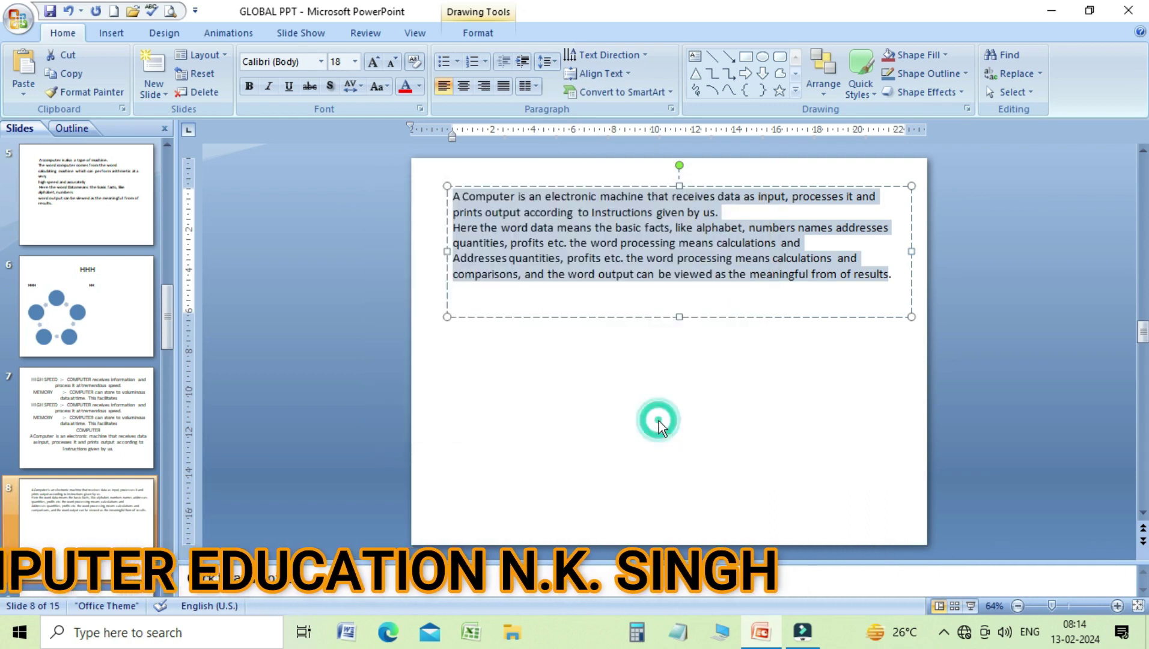
- Set the special indentation of the selected paragraphs to (none)
left_click(554, 63)
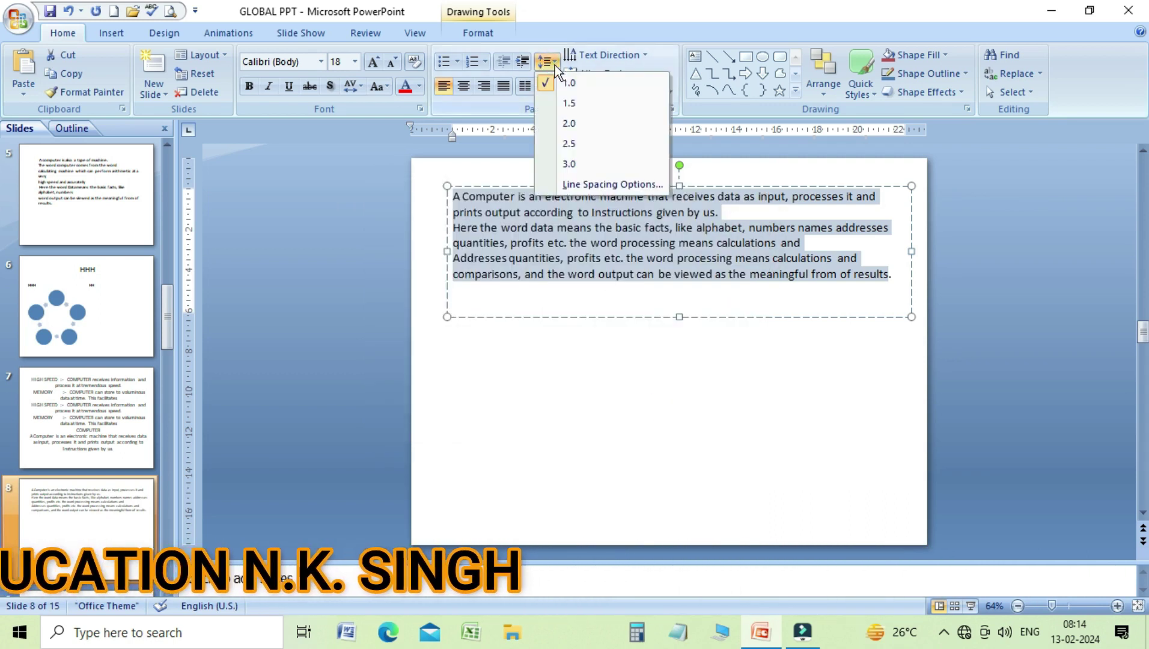
left_click(577, 184)
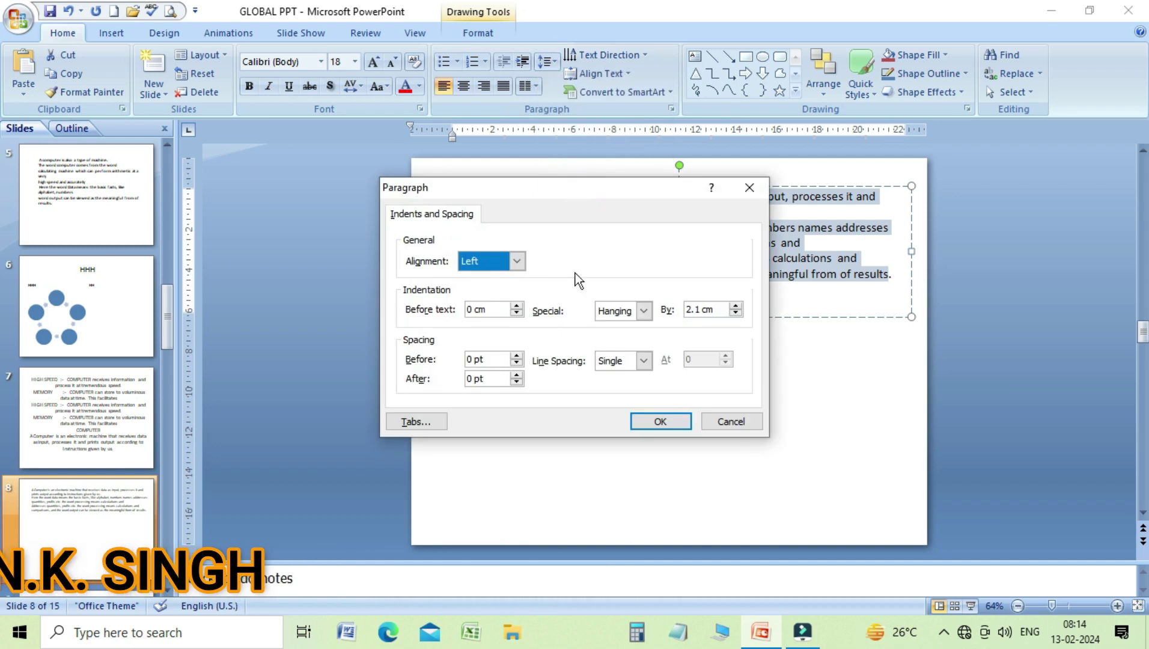
left_click(643, 311)
left_click(629, 324)
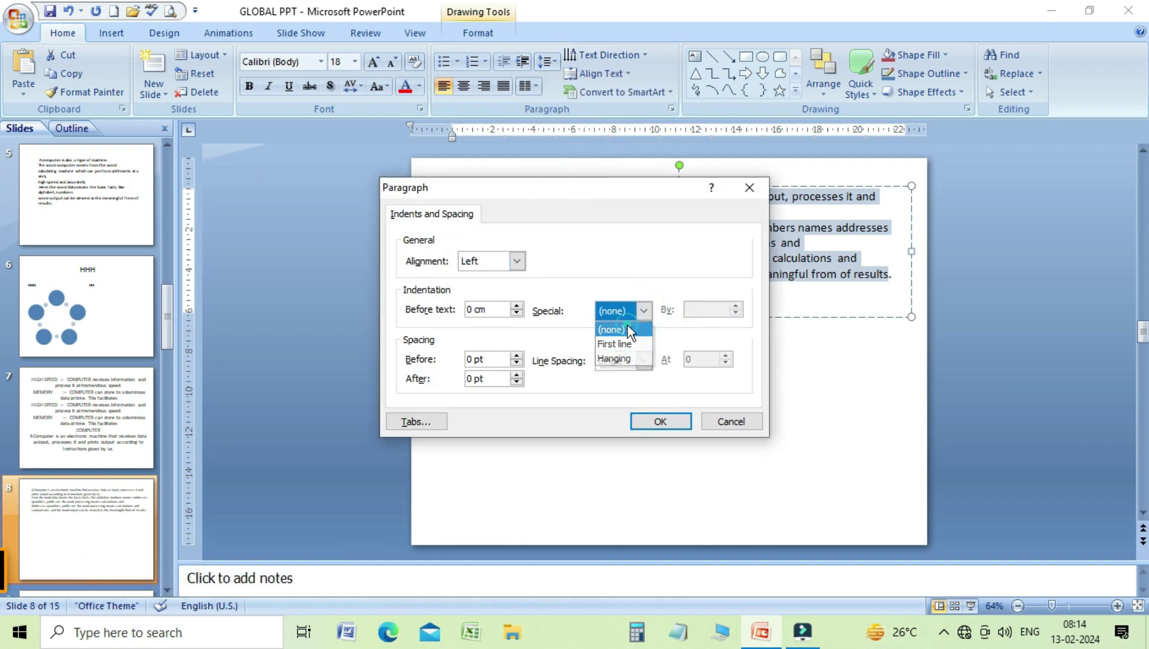
left_click(659, 422)
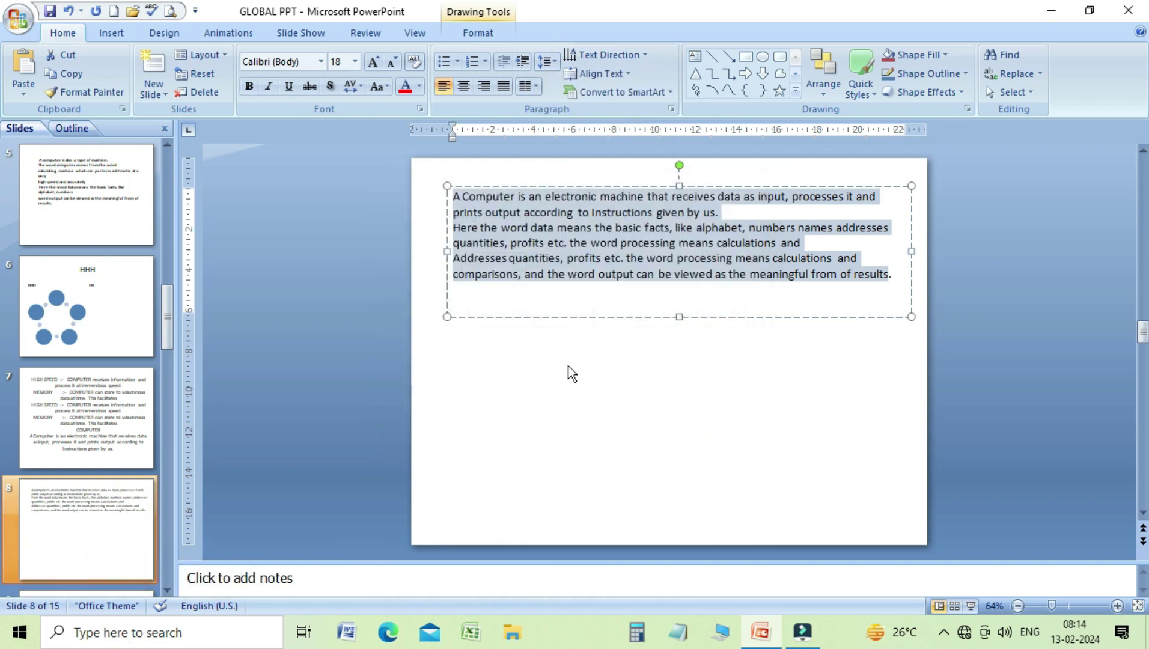
- Apply a Hanging special indentation of 1.5 cm to the selected paragraphs, and deselect the text
left_click(556, 61)
left_click(579, 185)
left_click(644, 312)
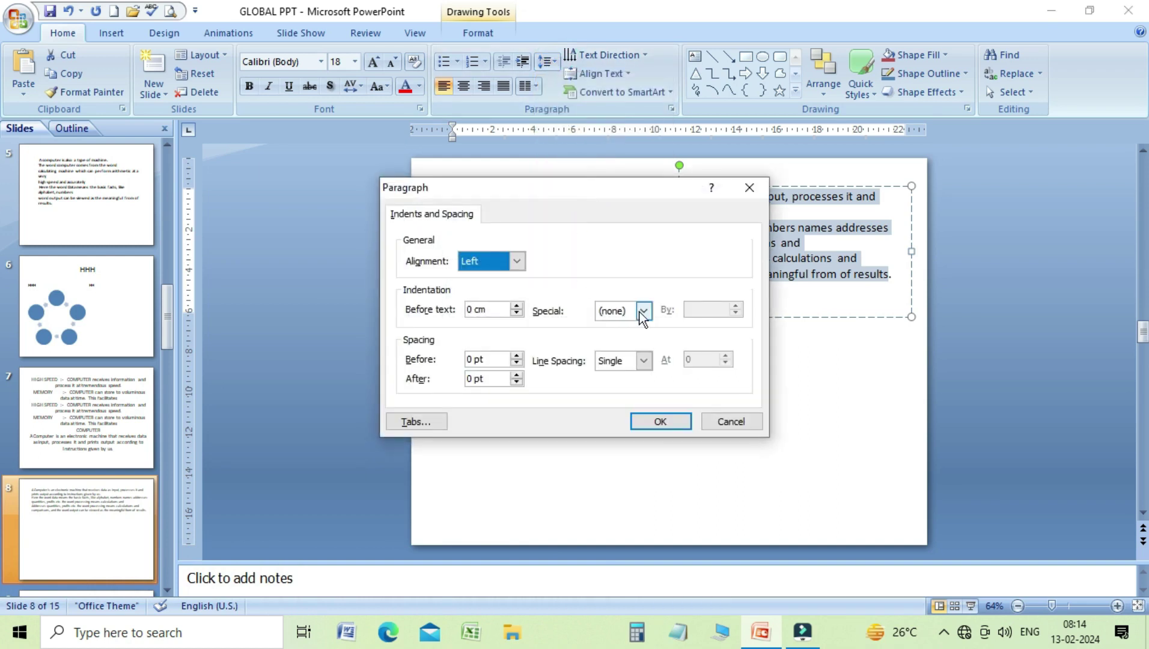
left_click(625, 359)
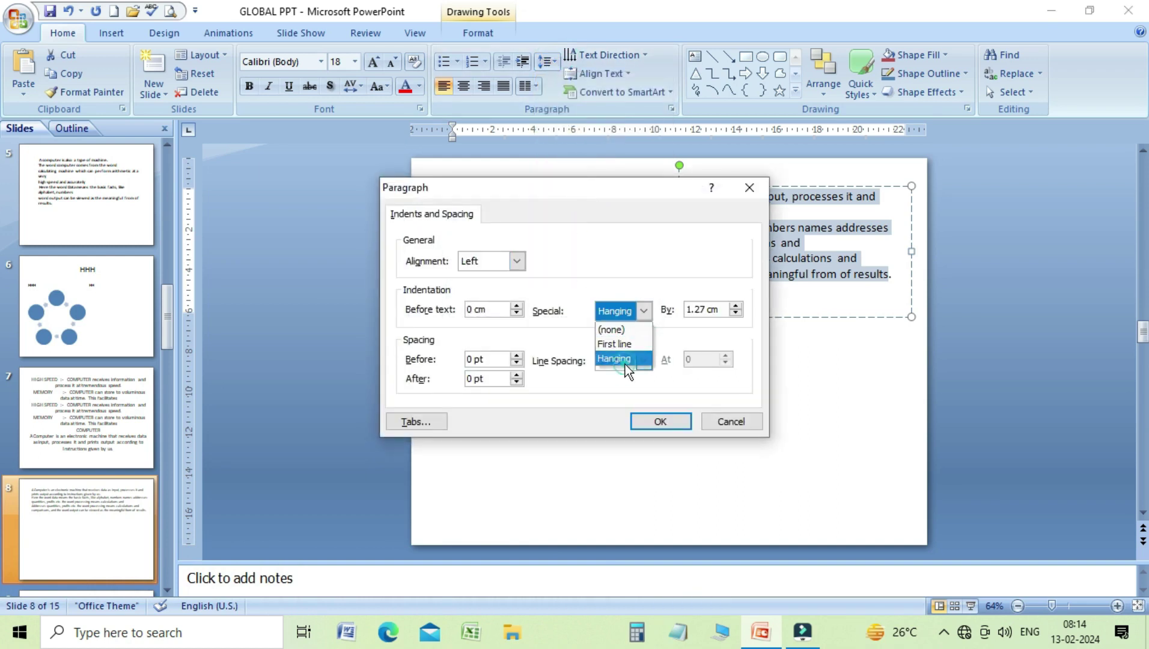
left_click(735, 306)
left_click(667, 422)
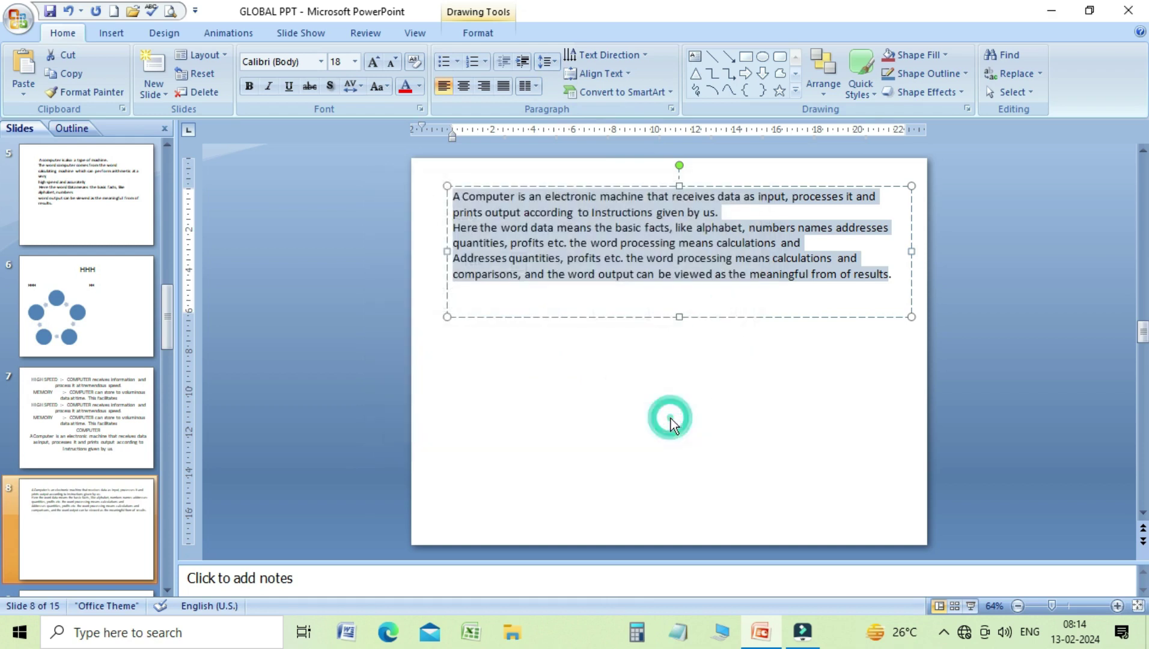
left_click(512, 235)
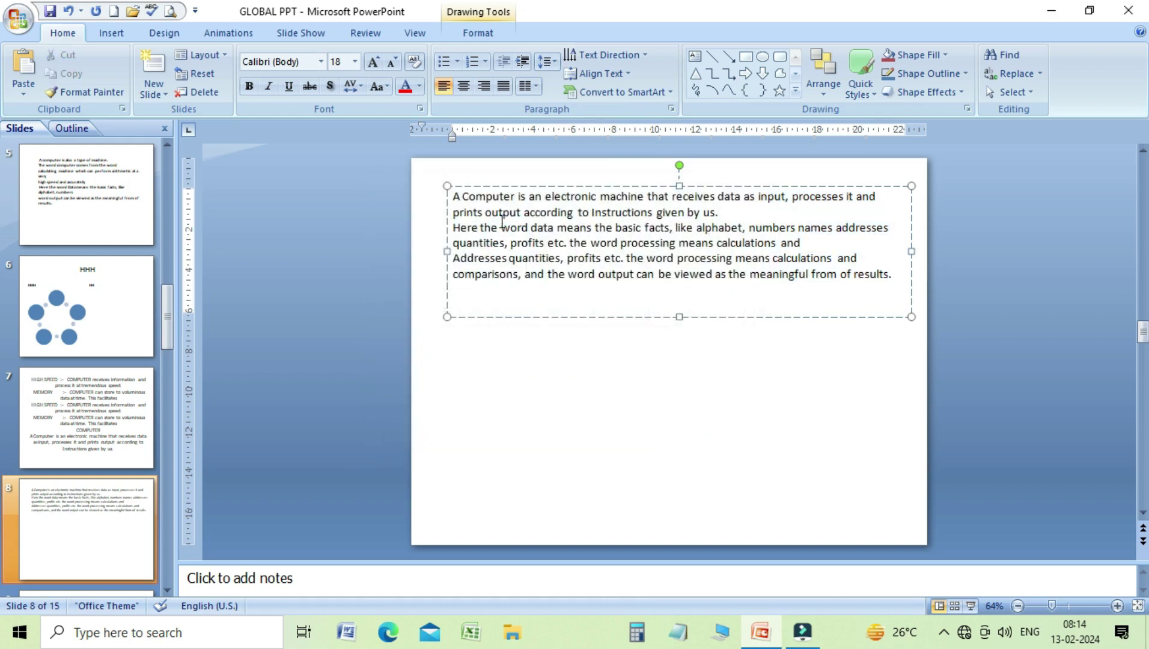
left_click_drag(453, 197, 894, 277)
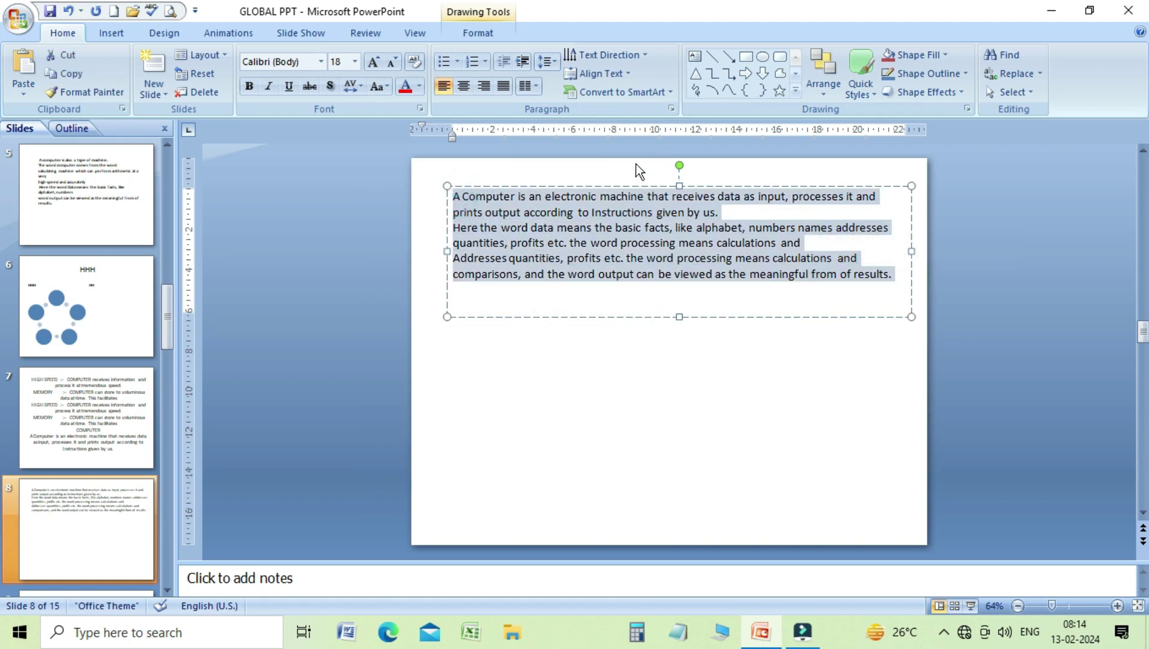
left_click(556, 62)
left_click(567, 184)
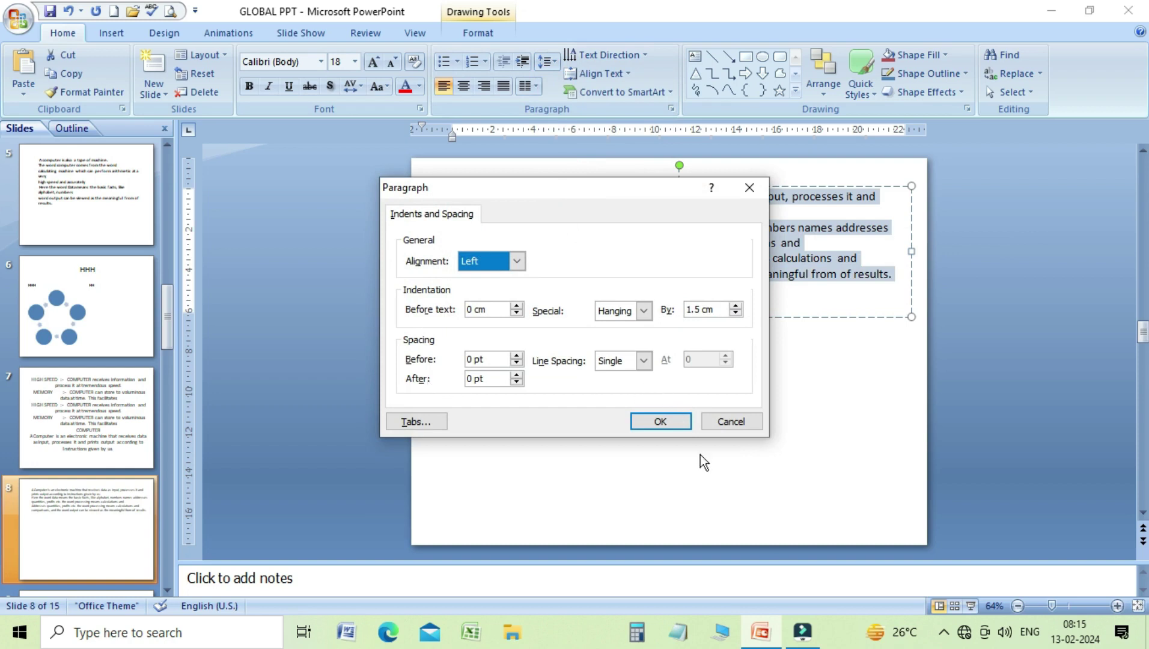
left_click(718, 425)
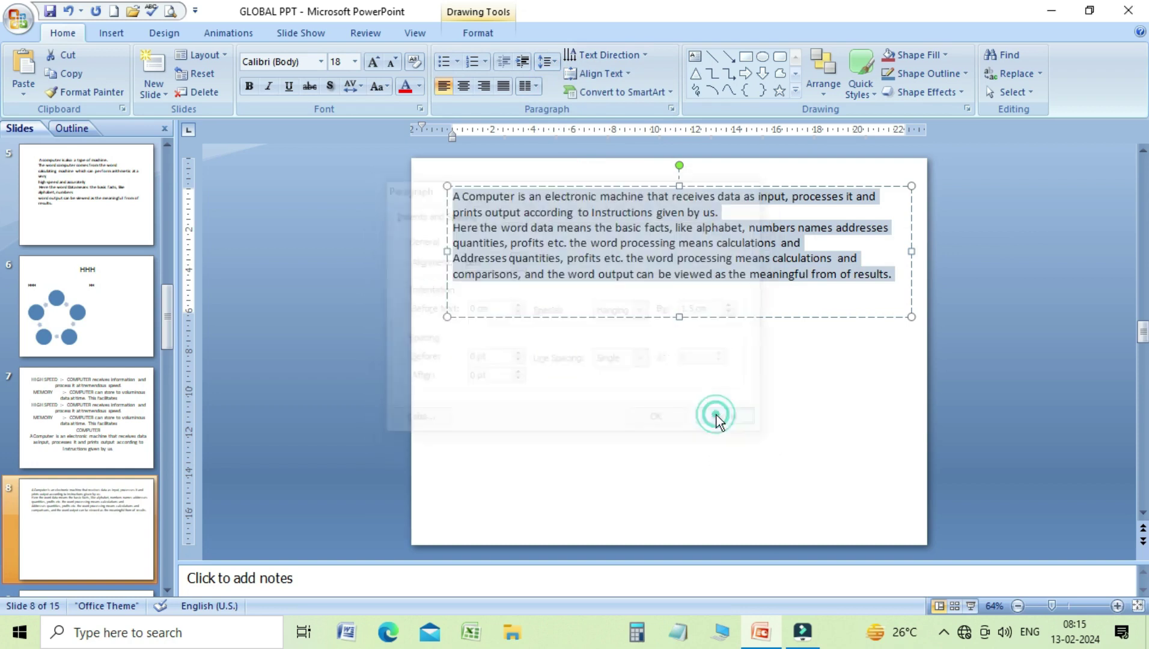
- Set the spacing before the second paragraph, beginning "Here the word data", to 30 pt
left_click(469, 240)
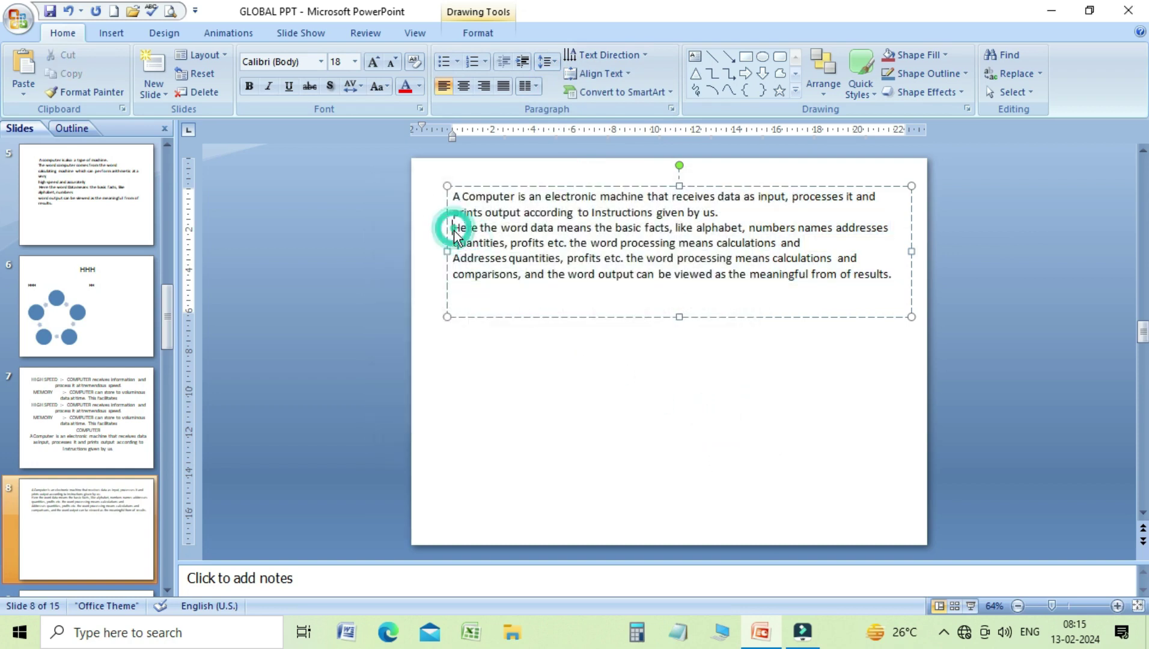
left_click(455, 228)
left_click(559, 62)
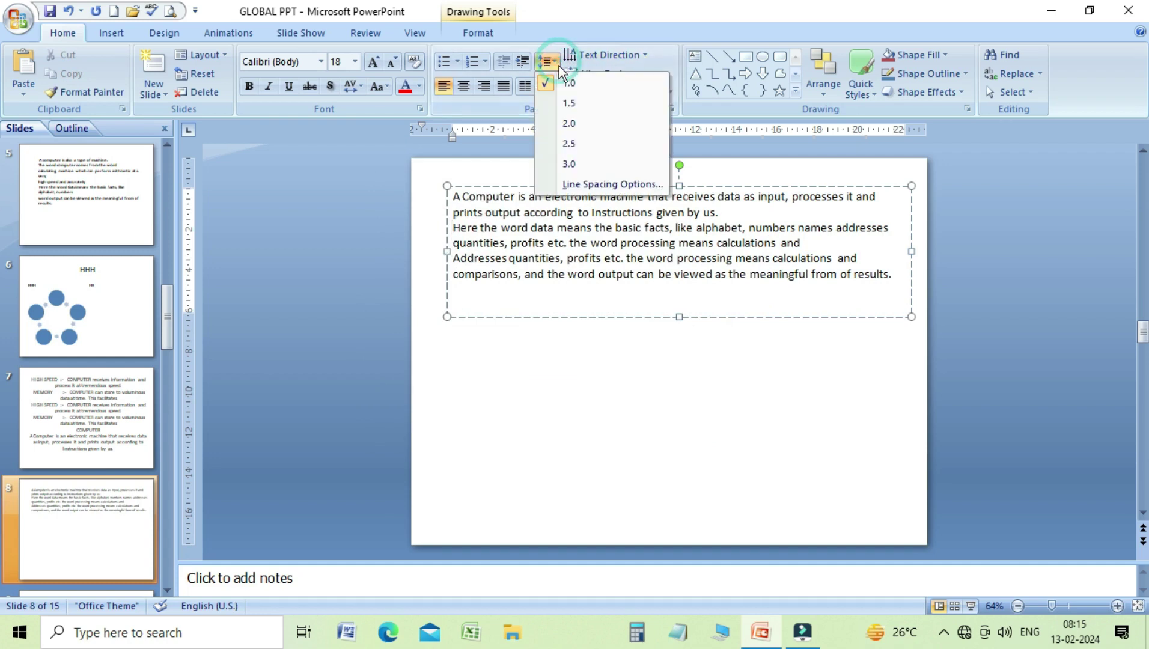
left_click(574, 185)
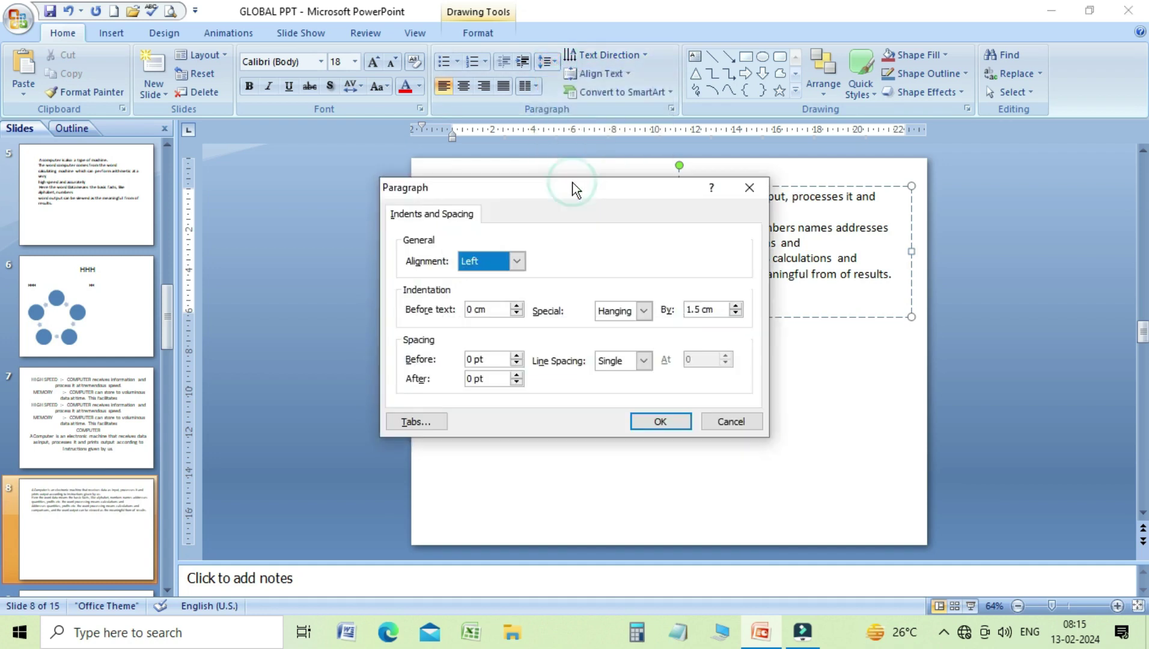
left_click_drag(556, 192, 193, 189)
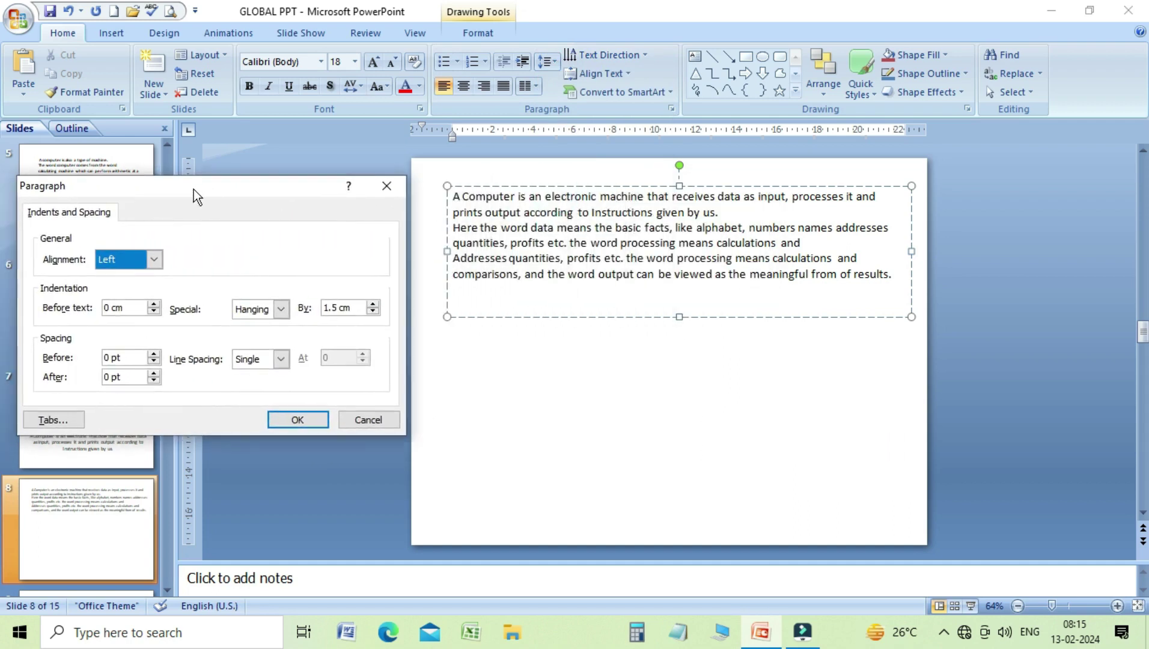
left_click(154, 354)
double_click(153, 354)
left_click(154, 354)
left_click(154, 354)
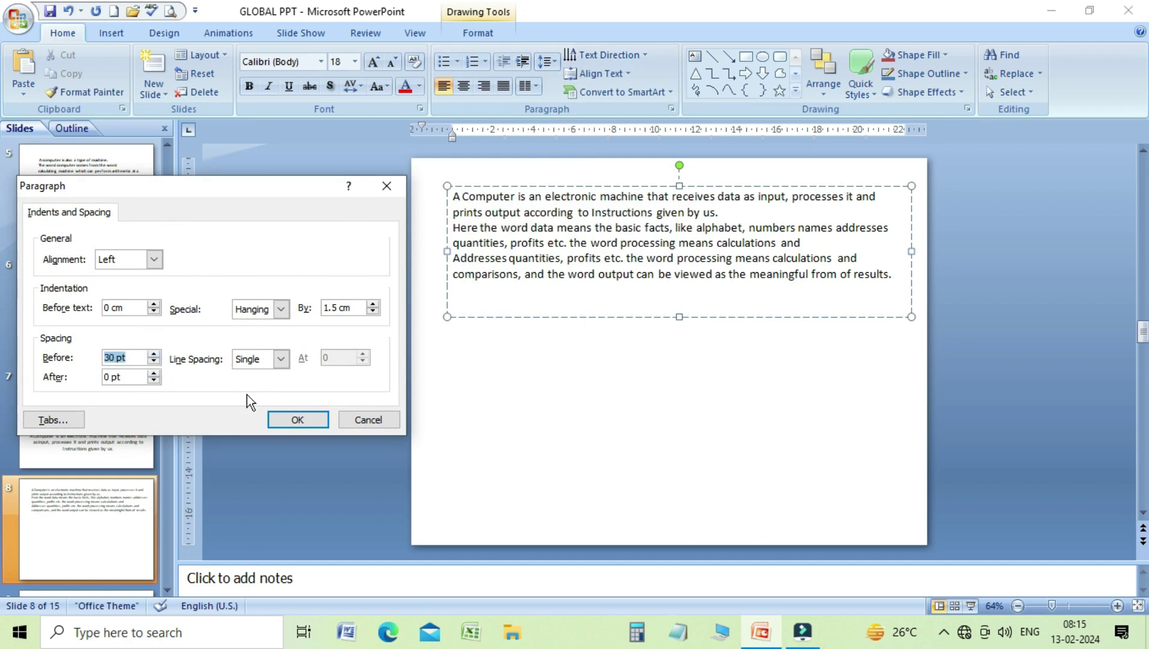
left_click(285, 419)
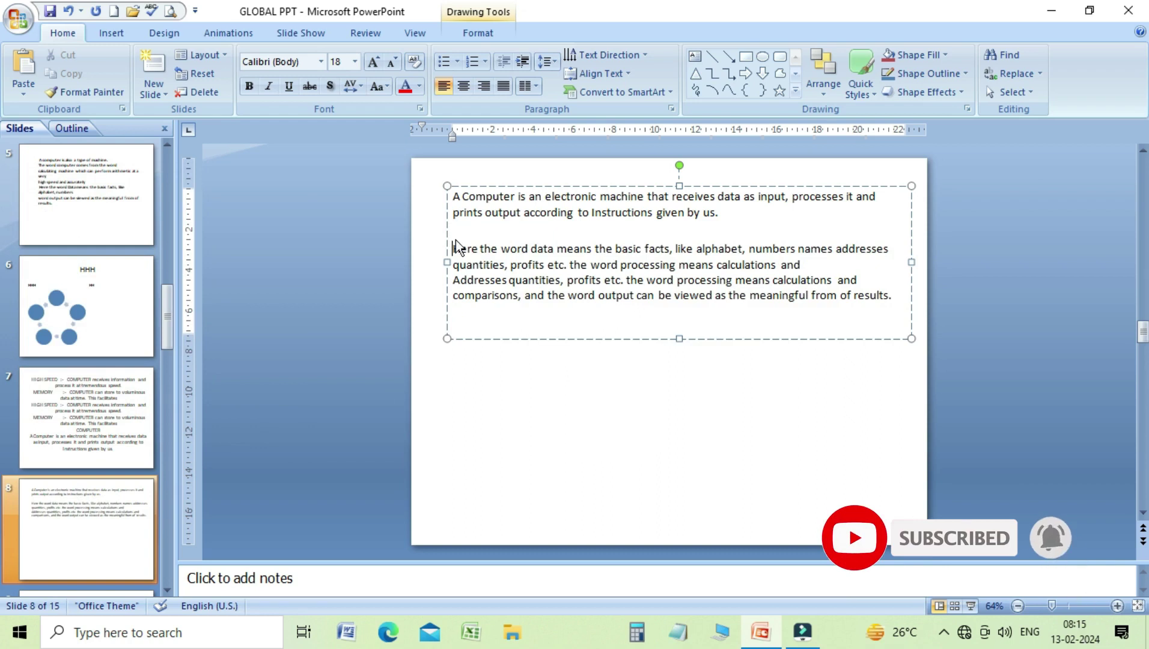
- Set the spacing after the second paragraph to 42 pt
left_click(554, 61)
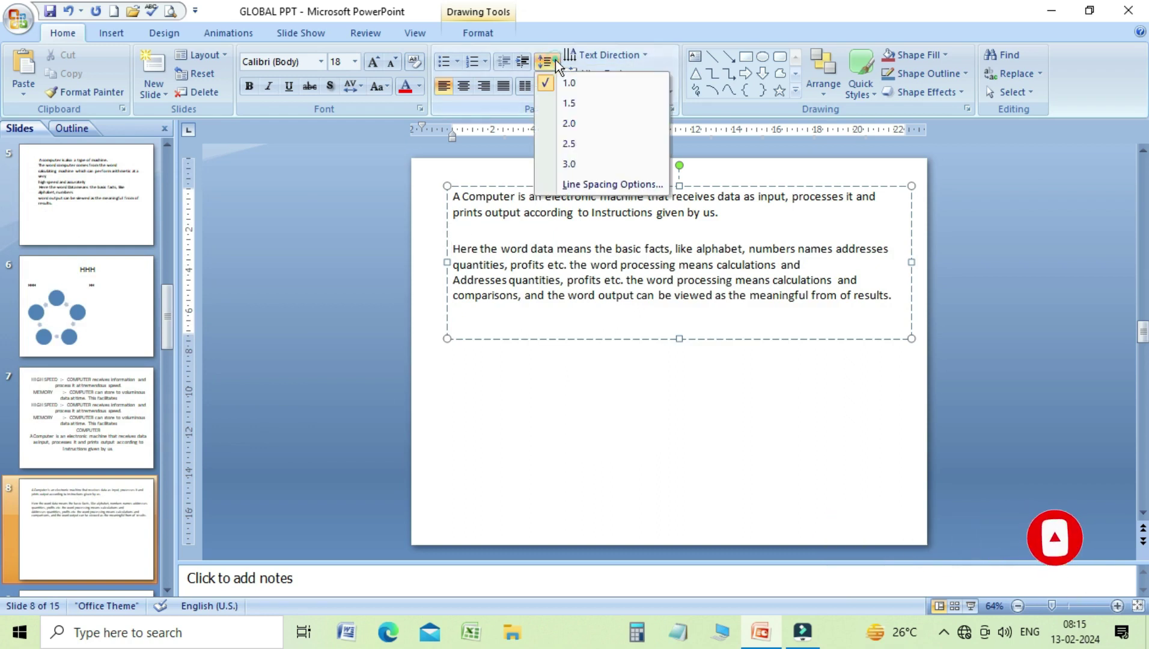
left_click(561, 184)
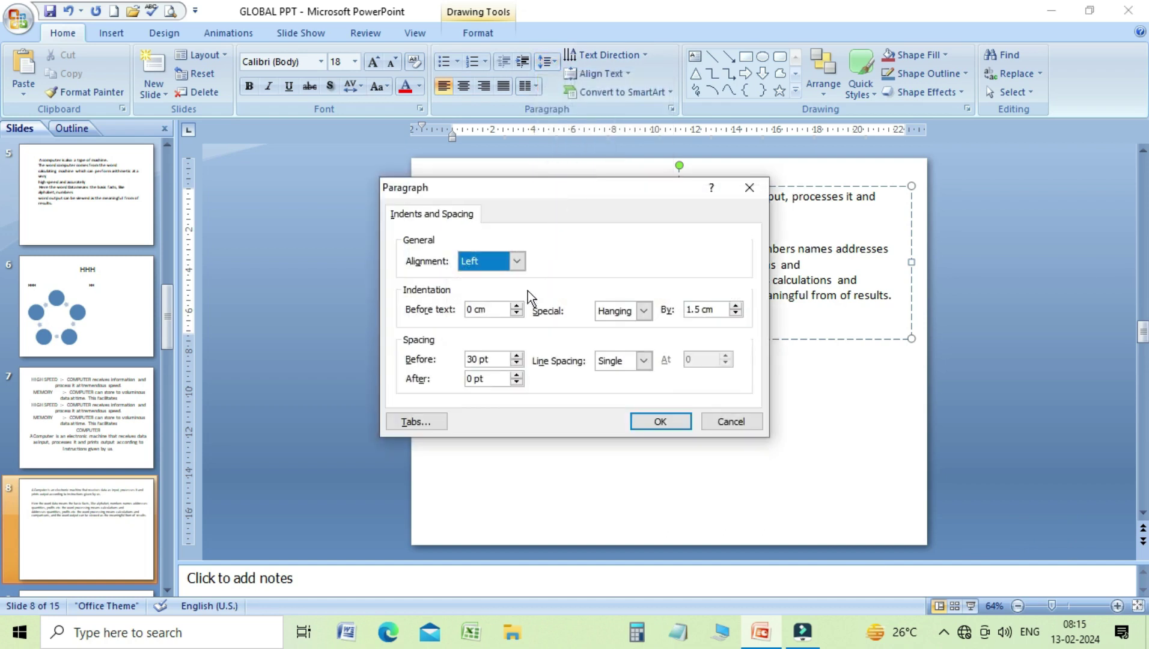
left_click(489, 378)
left_click_drag(537, 197, 205, 186)
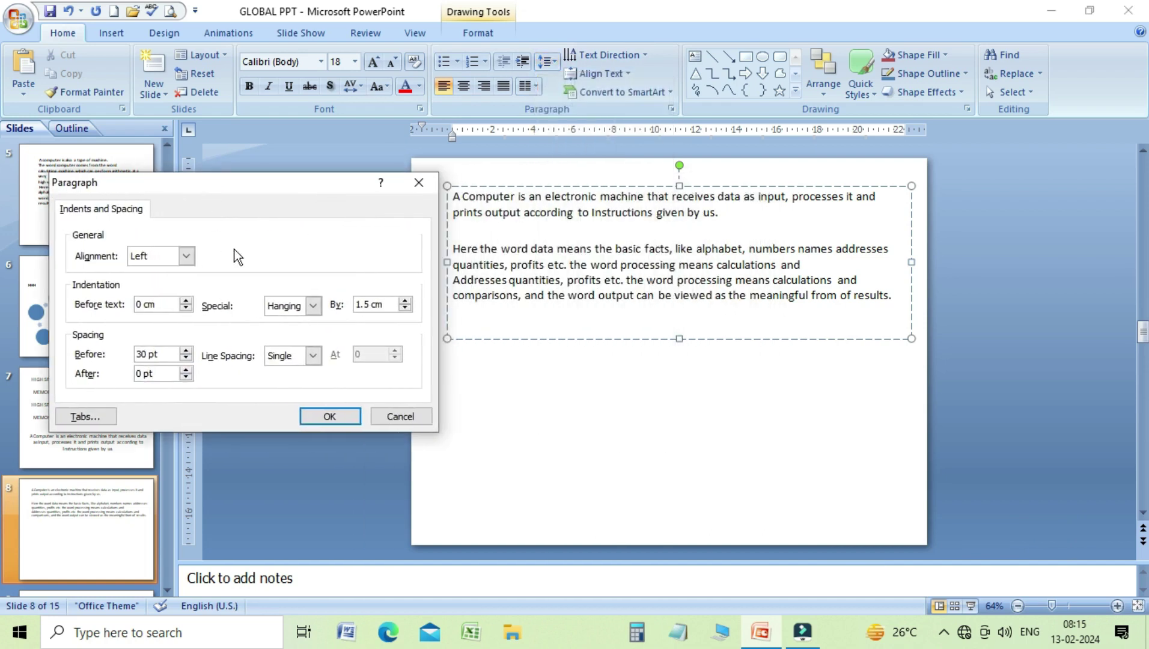
left_click(187, 370)
left_click(187, 369)
left_click(187, 370)
left_click(187, 369)
left_click(187, 370)
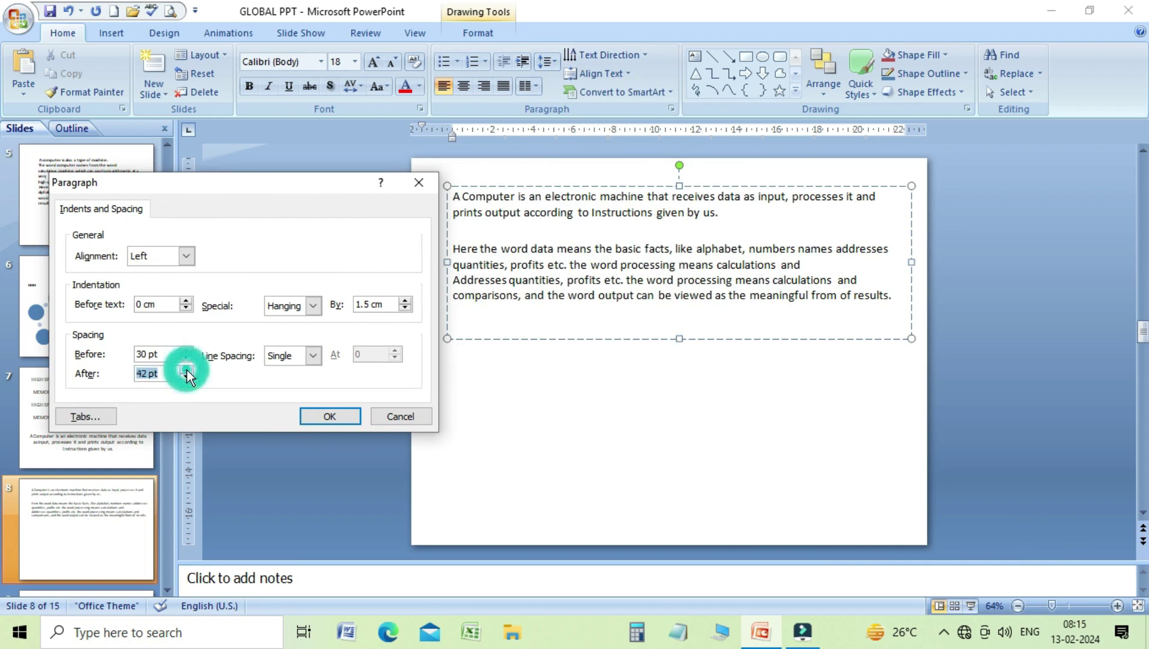
left_click(308, 418)
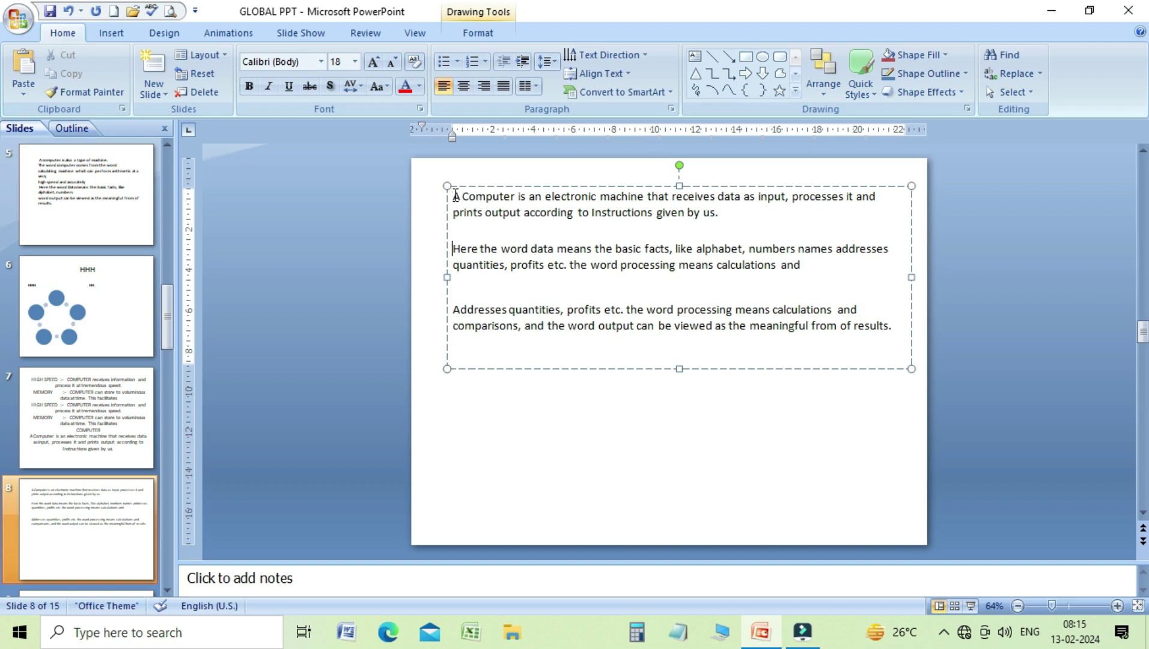
- Select all three paragraphs and reset their spacing before and after to 0 pt
left_click_drag(455, 195, 504, 341)
left_click(551, 62)
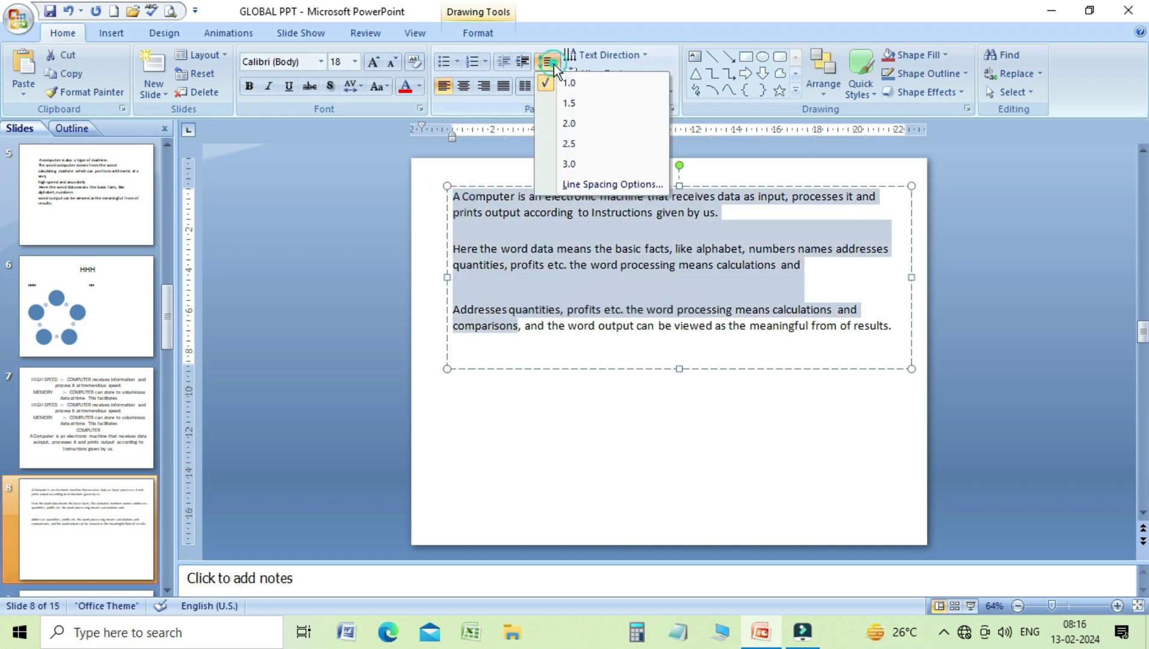
left_click(561, 187)
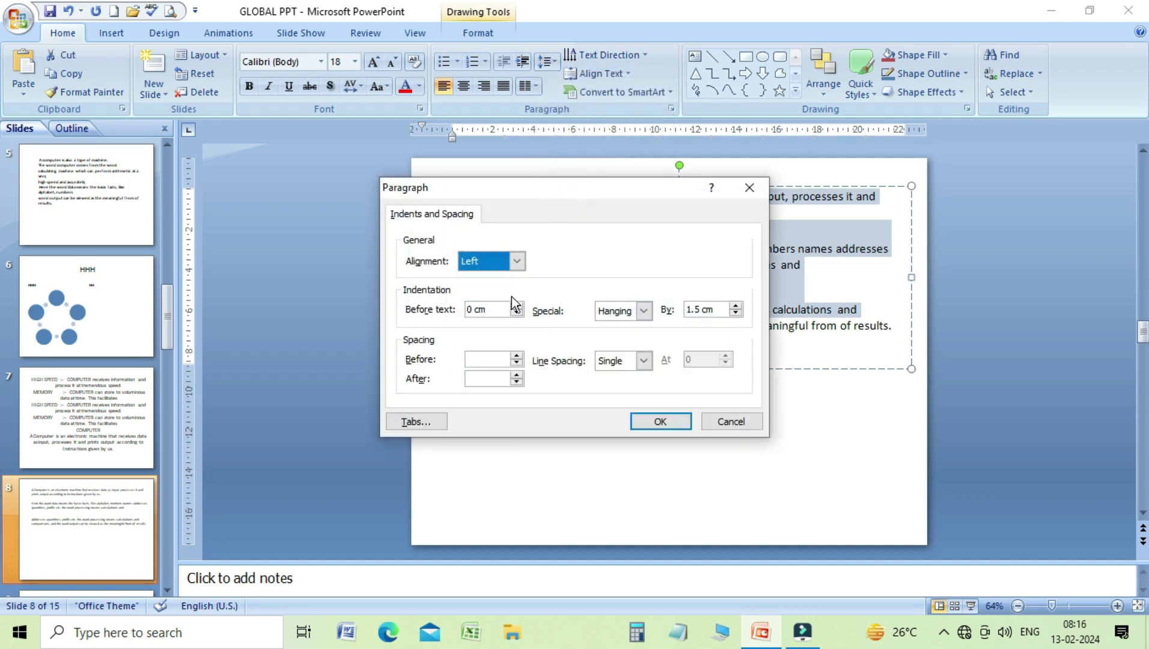
left_click(517, 356)
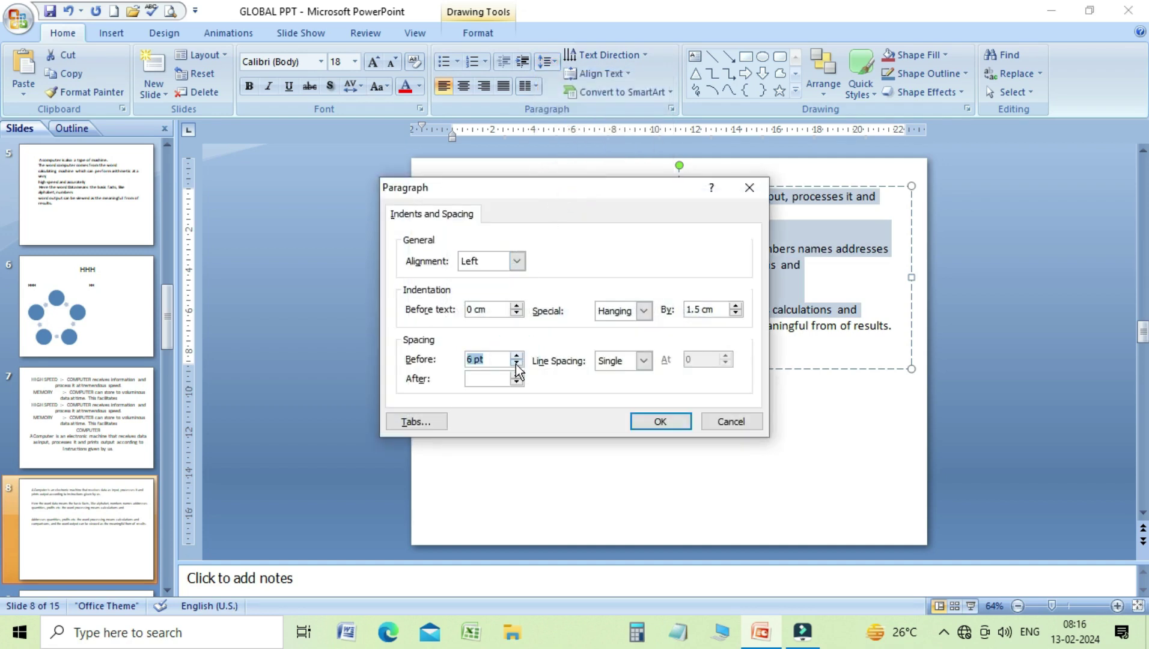
left_click(518, 384)
left_click(518, 375)
left_click(517, 375)
left_click(518, 375)
left_click(517, 382)
left_click(516, 383)
left_click(516, 382)
left_click(661, 421)
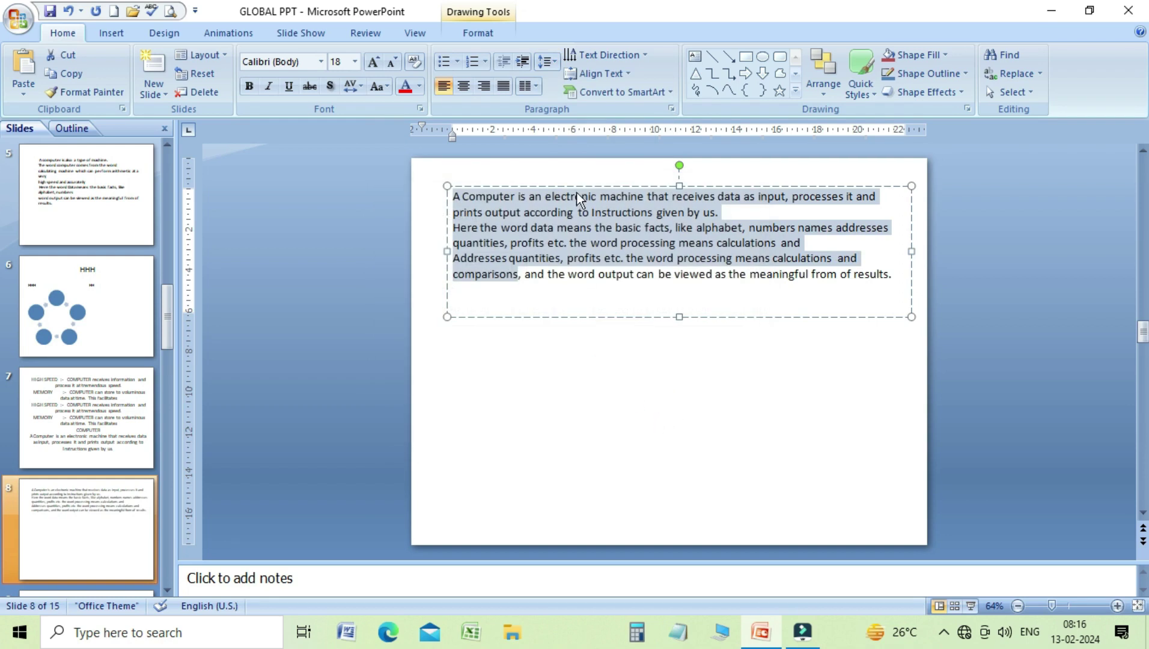
left_click(546, 60)
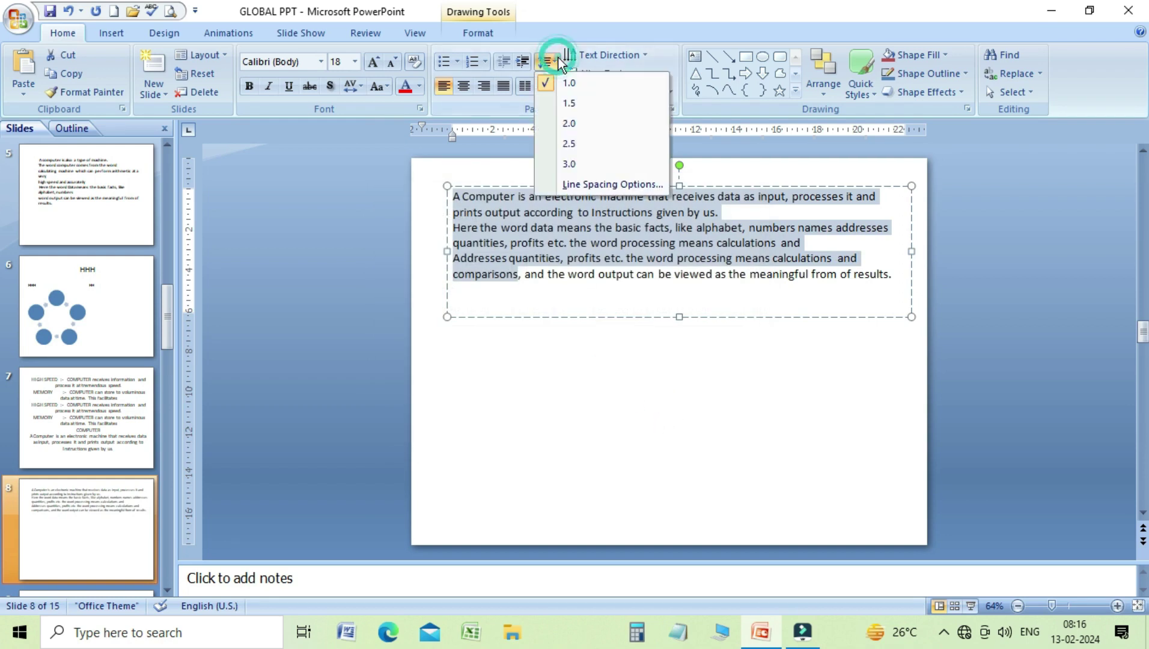
left_click(565, 187)
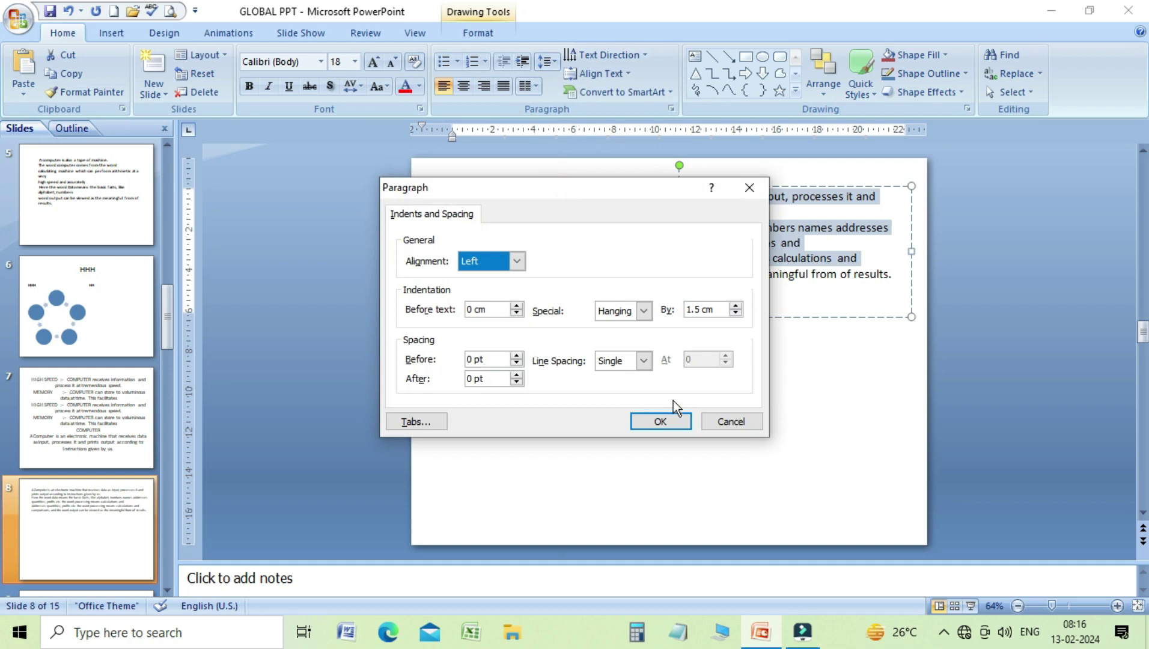
left_click(643, 360)
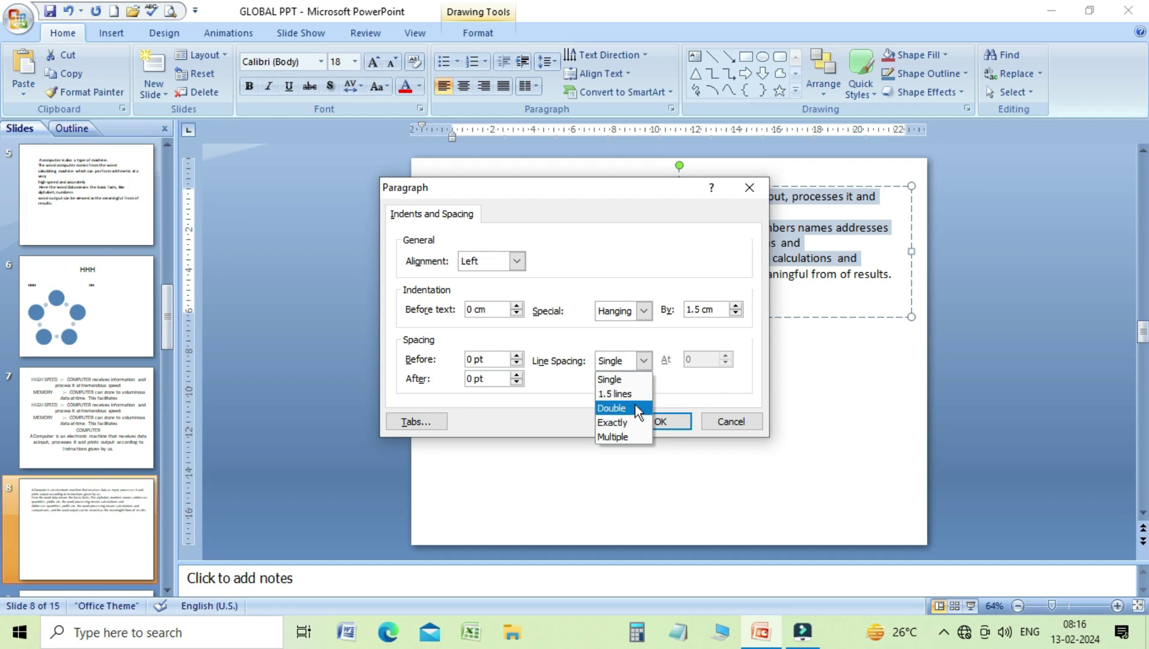
left_click(718, 423)
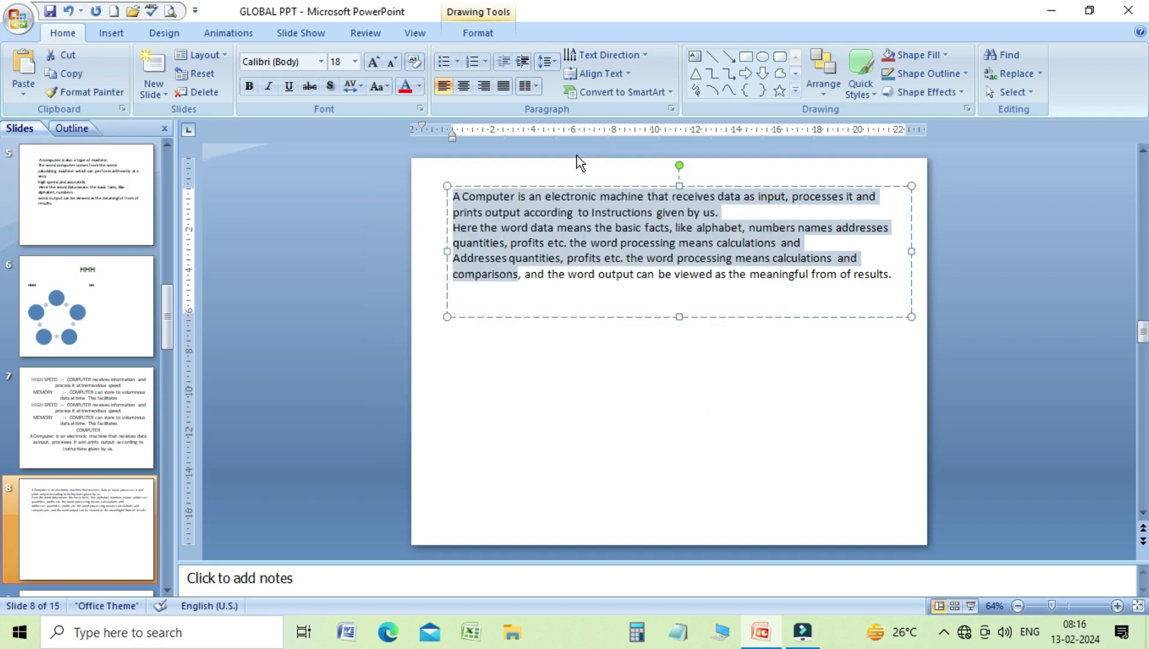
- Apply Double line spacing to the selected paragraphs
left_click(556, 62)
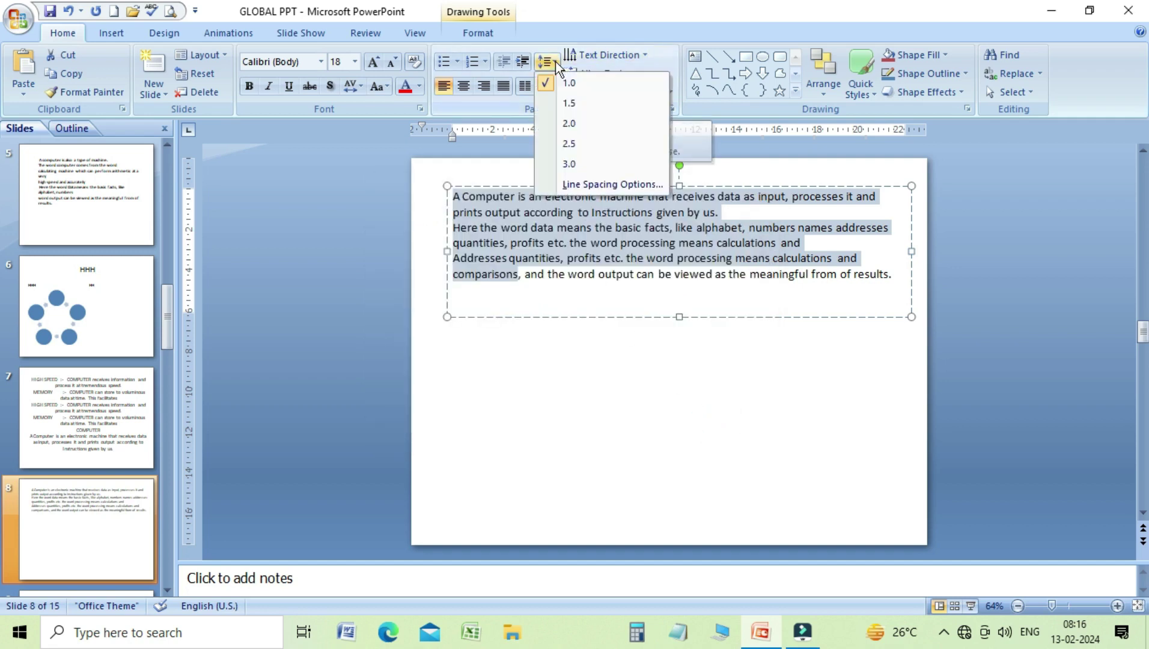
left_click(582, 185)
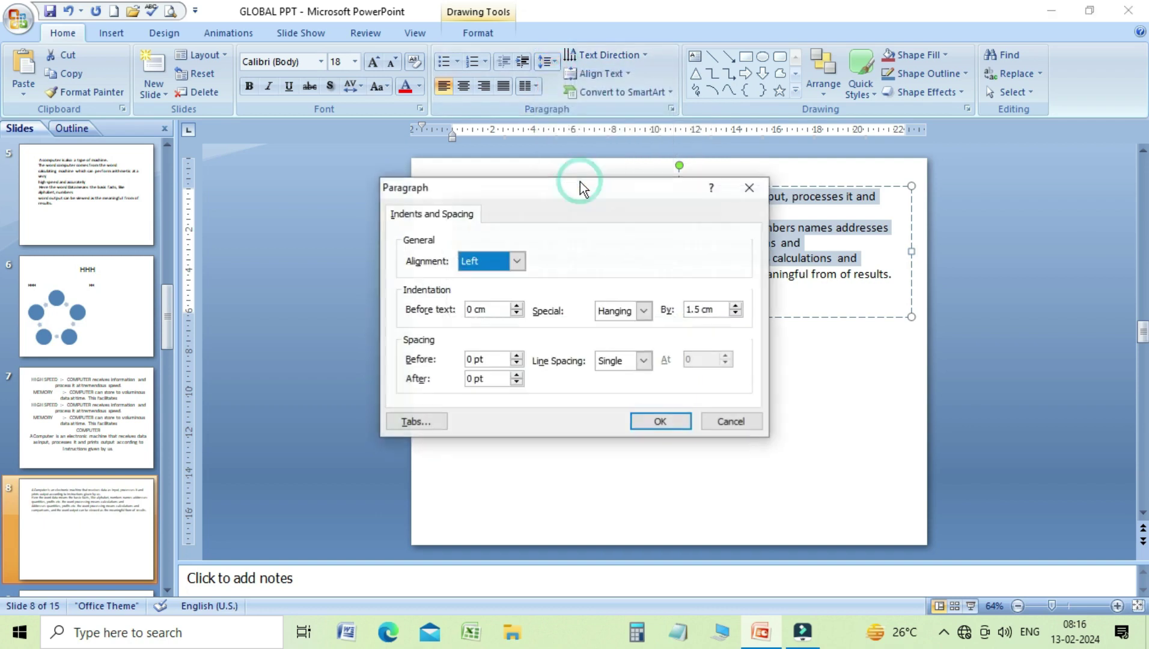
left_click_drag(580, 182, 287, 168)
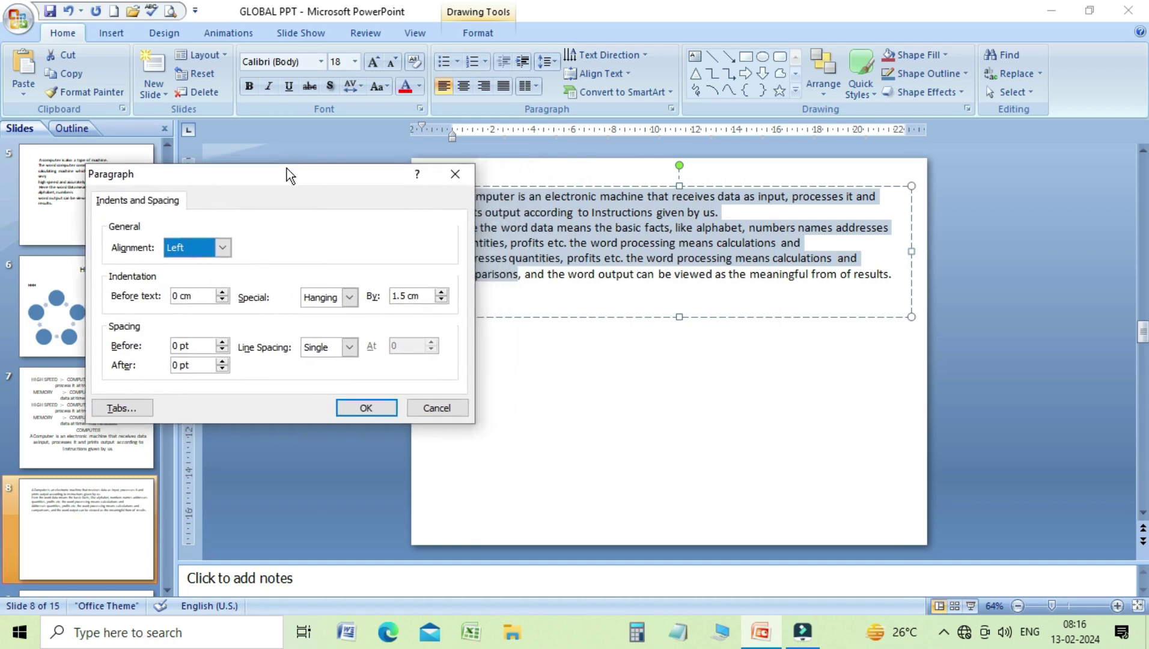
left_click(348, 351)
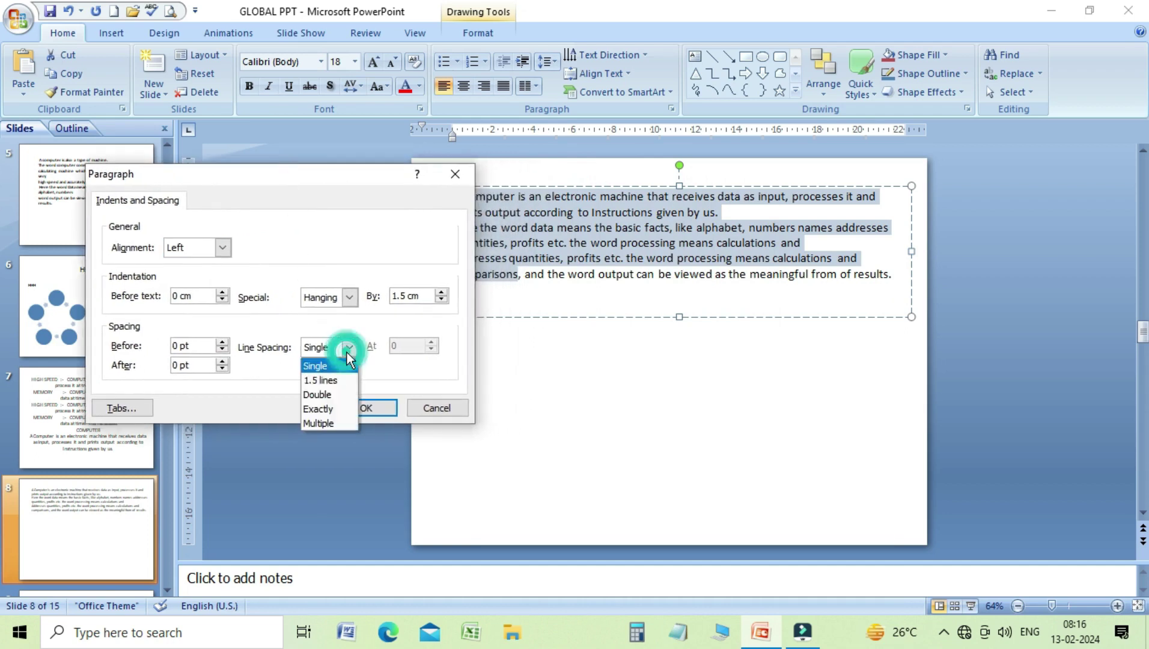
left_click(339, 394)
left_click(365, 408)
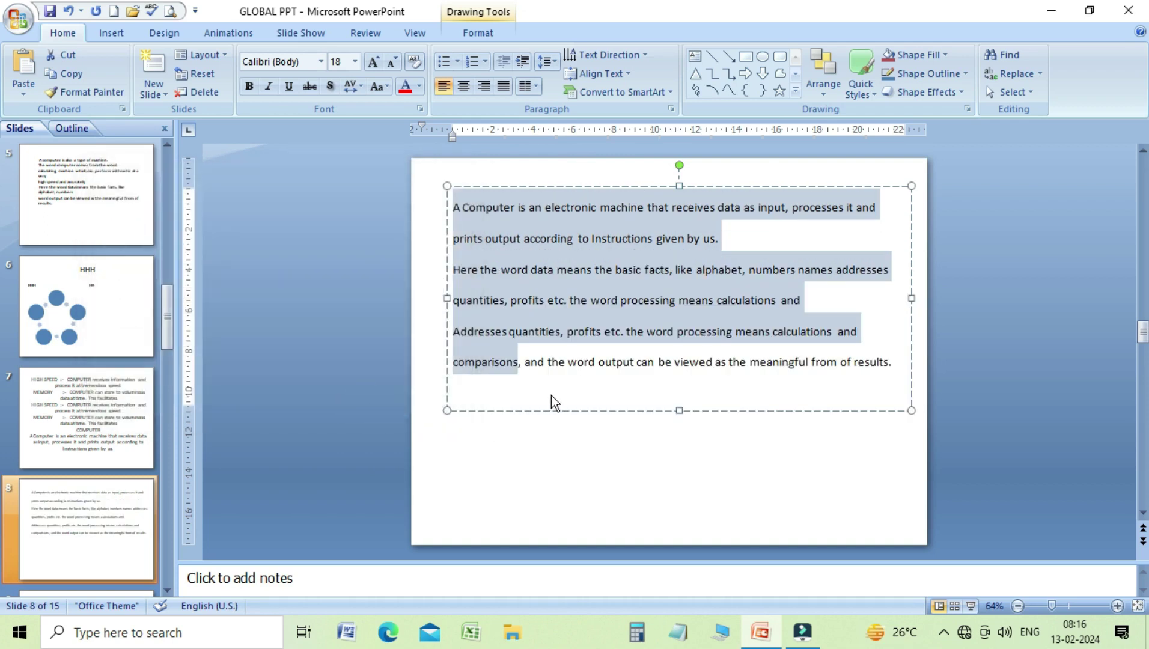
- Change the selected paragraphs' line spacing to Exactly at 21.6 pt
left_click(548, 62)
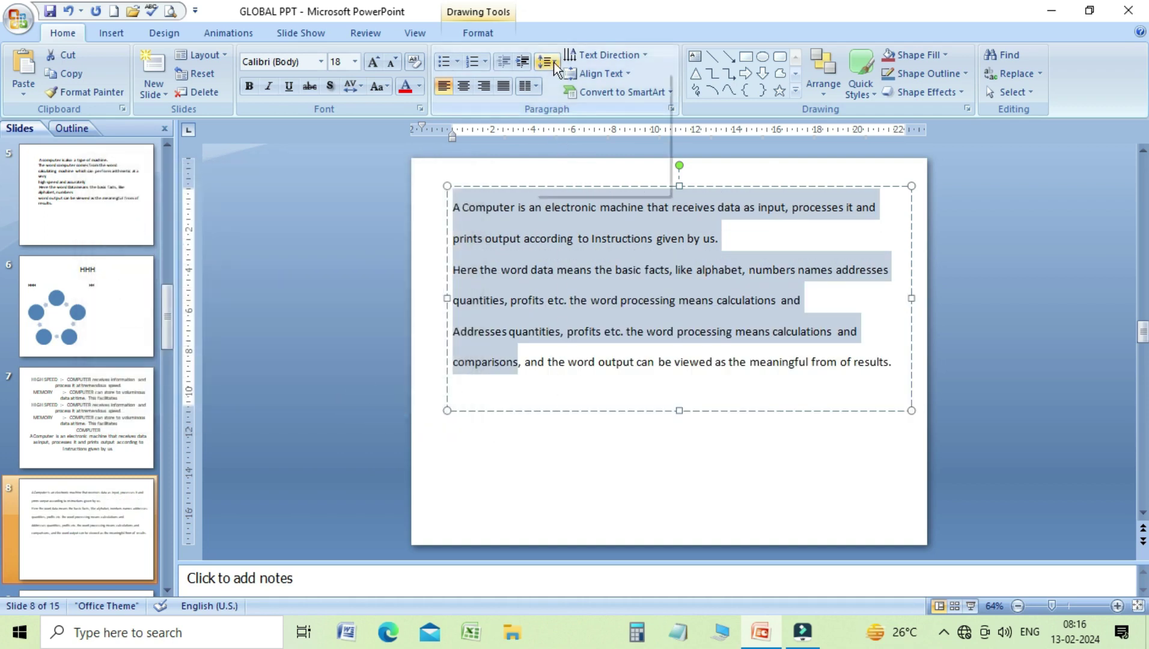
left_click(561, 184)
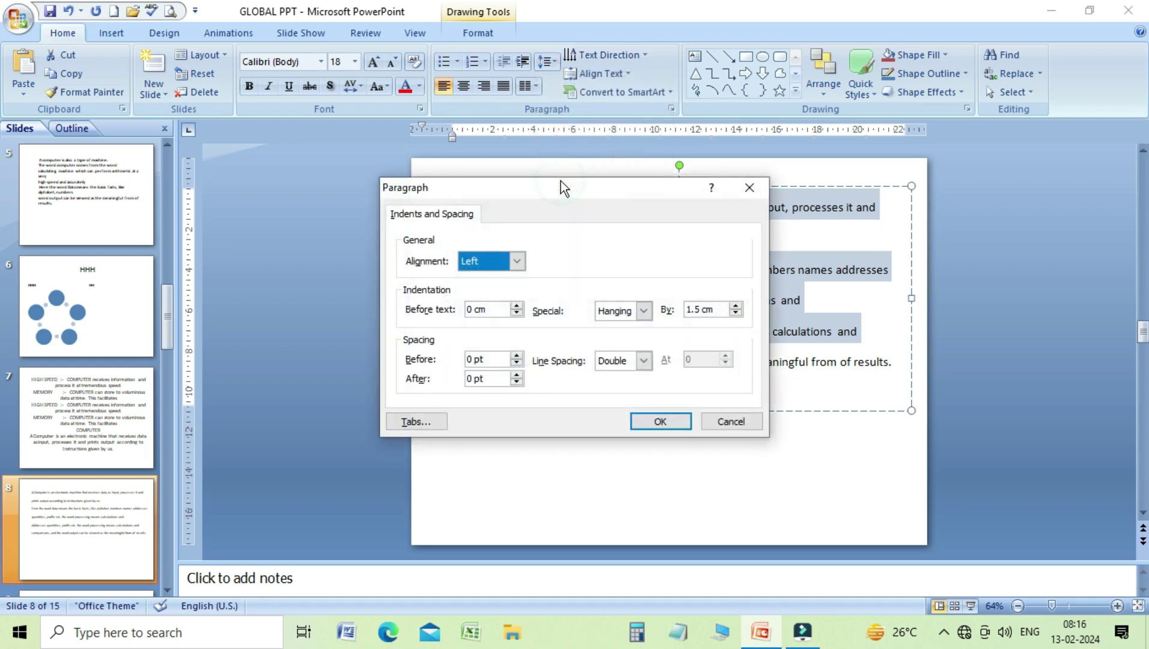
left_click_drag(527, 190, 258, 205)
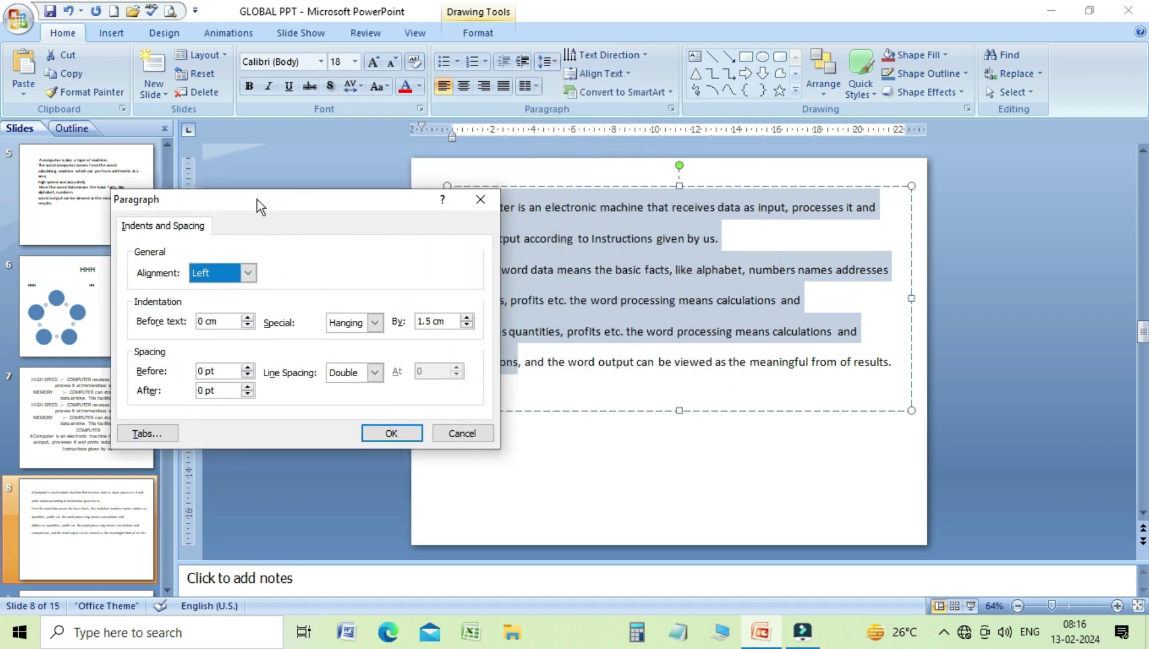
left_click(356, 372)
left_click(363, 433)
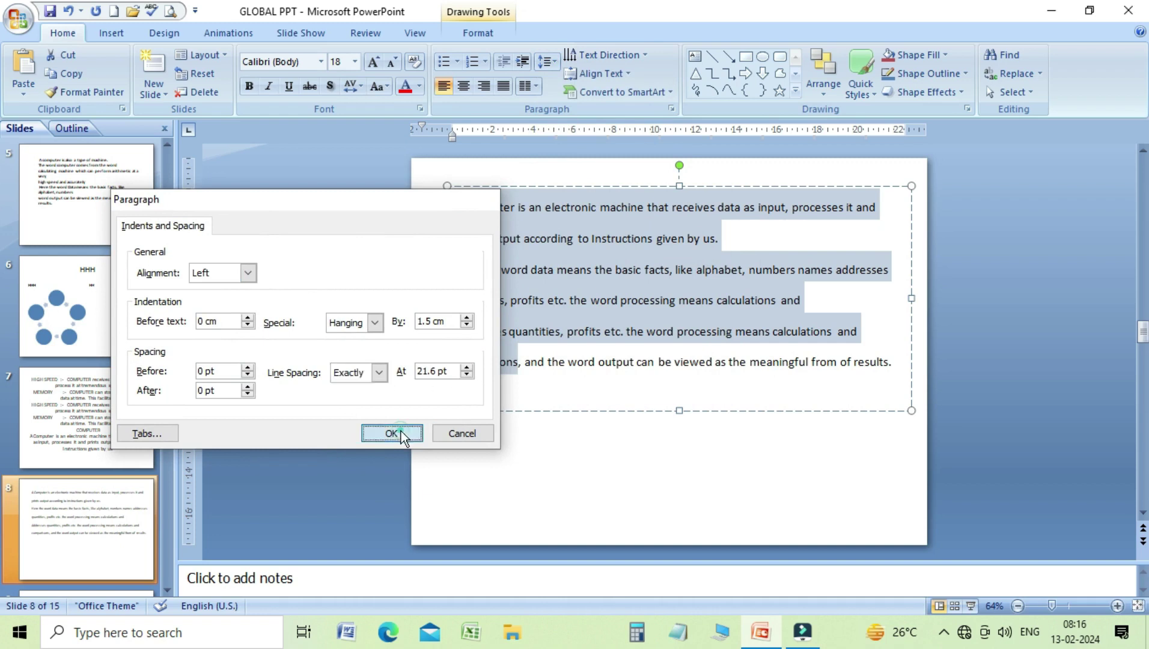
left_click(391, 433)
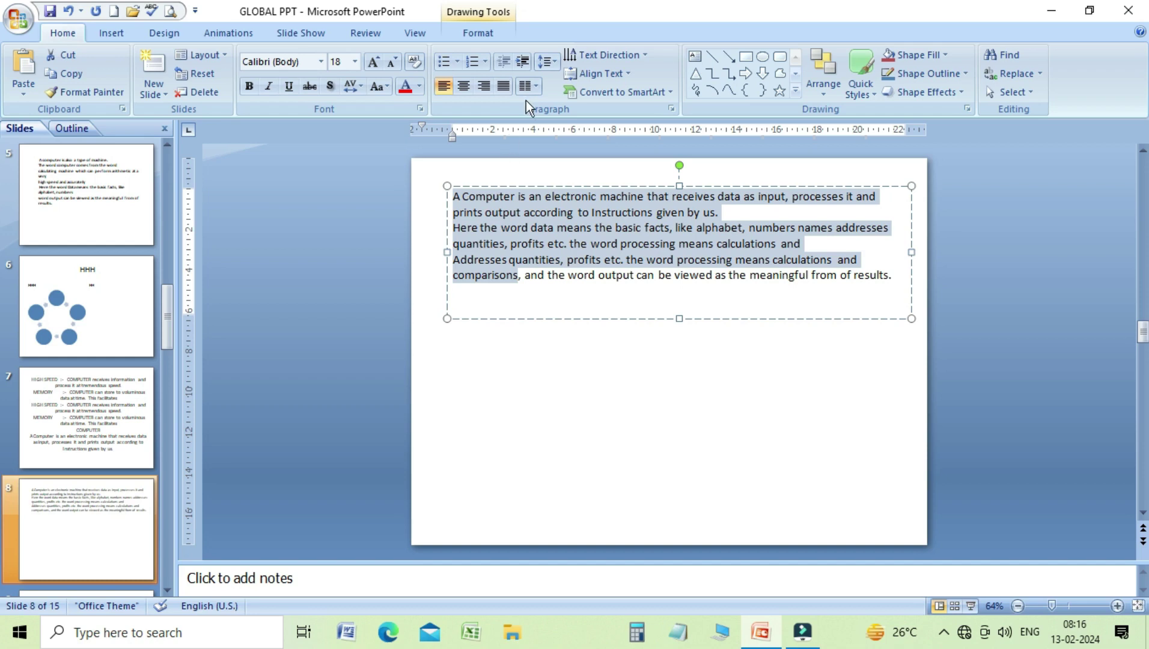
- Increase the exact line spacing of the selected paragraphs to 30 pt
left_click(557, 65)
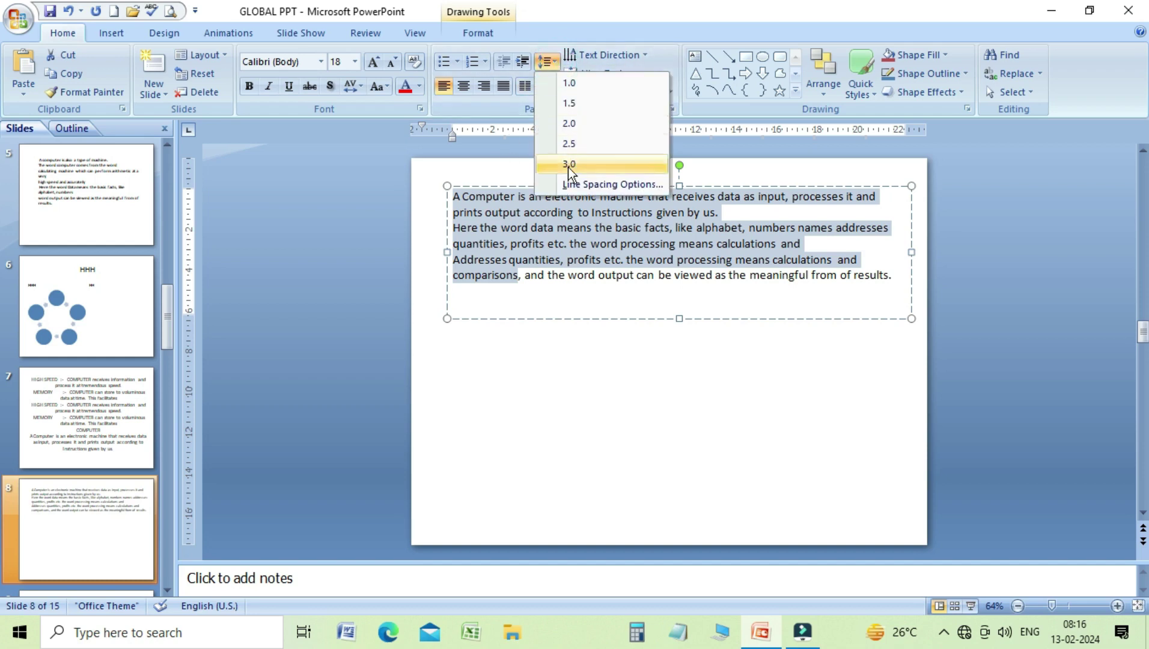
left_click(574, 189)
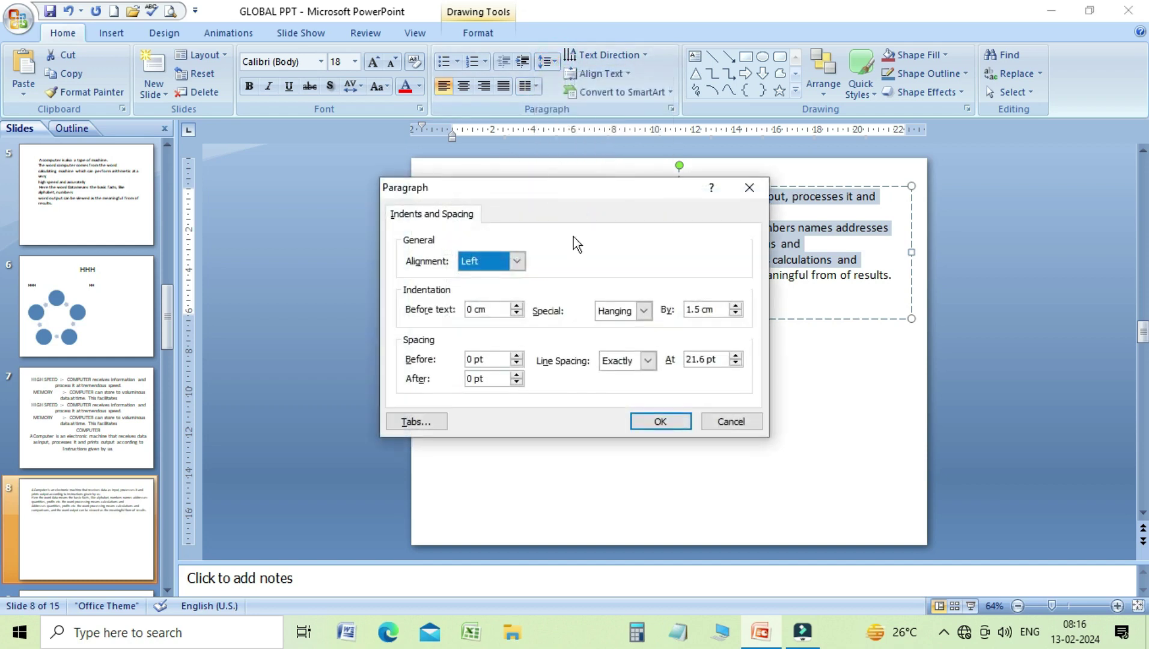
left_click(737, 356)
left_click(735, 356)
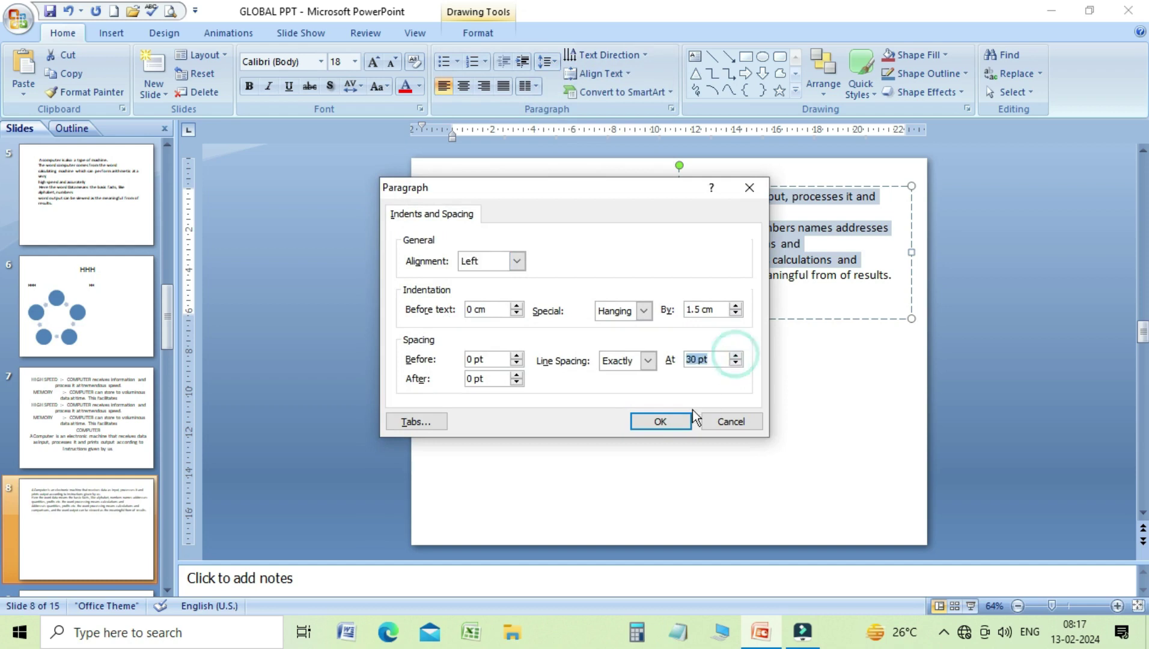
left_click(678, 419)
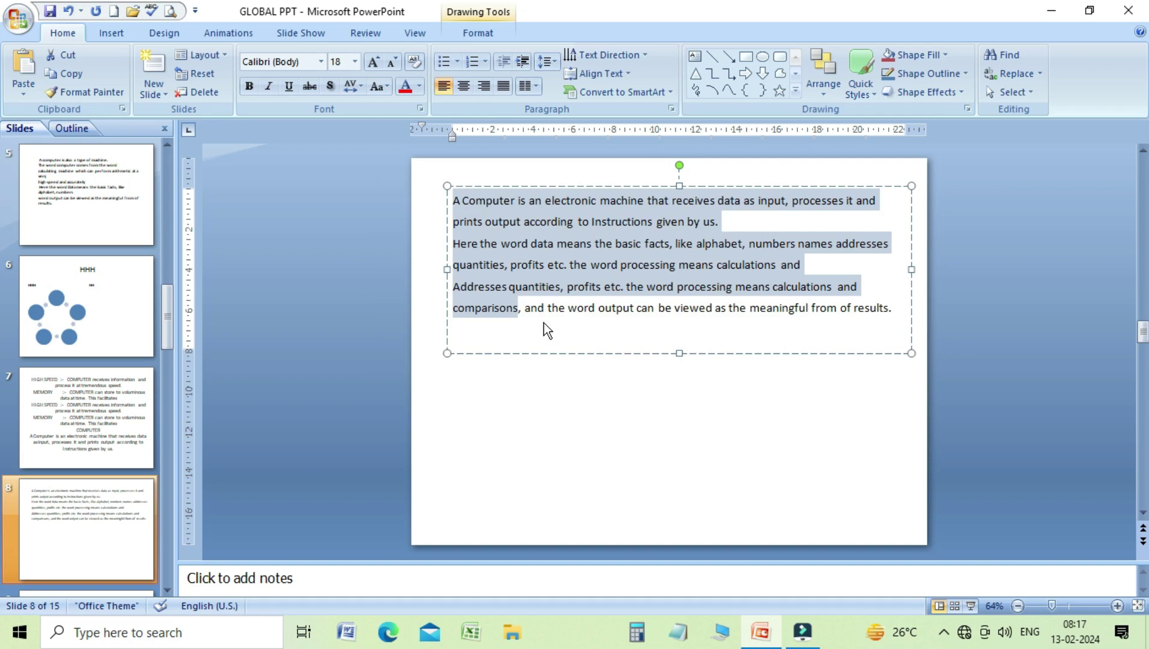
- Change the selected paragraphs' line spacing to Multiple at 3
left_click(555, 66)
left_click(565, 184)
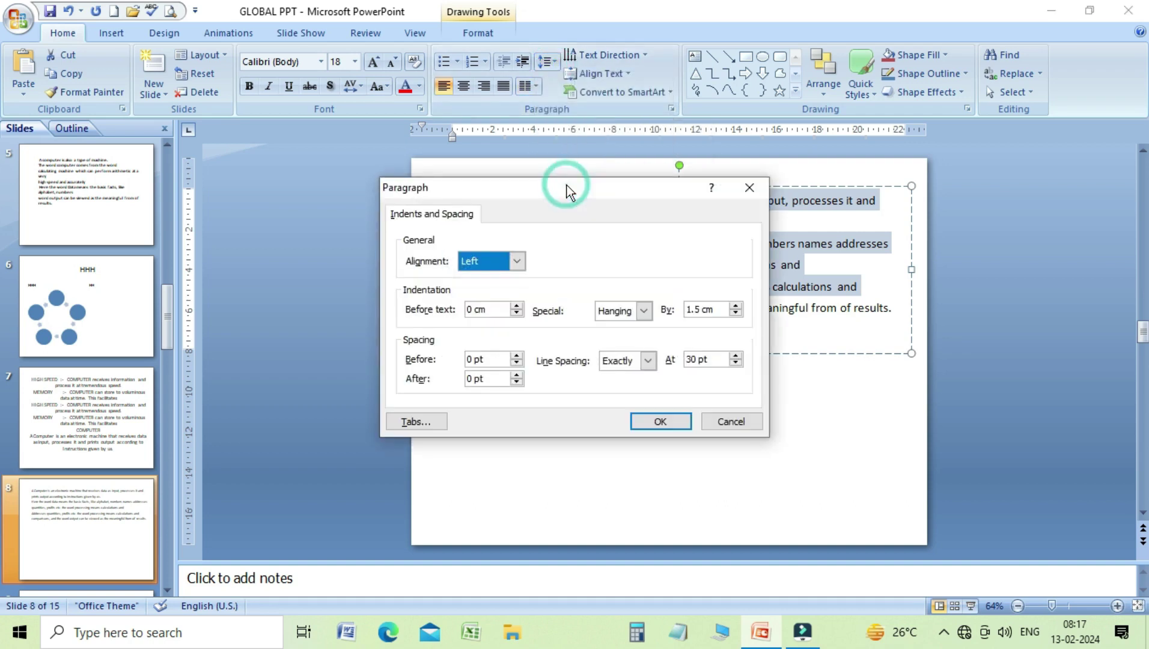
left_click(648, 361)
left_click(618, 436)
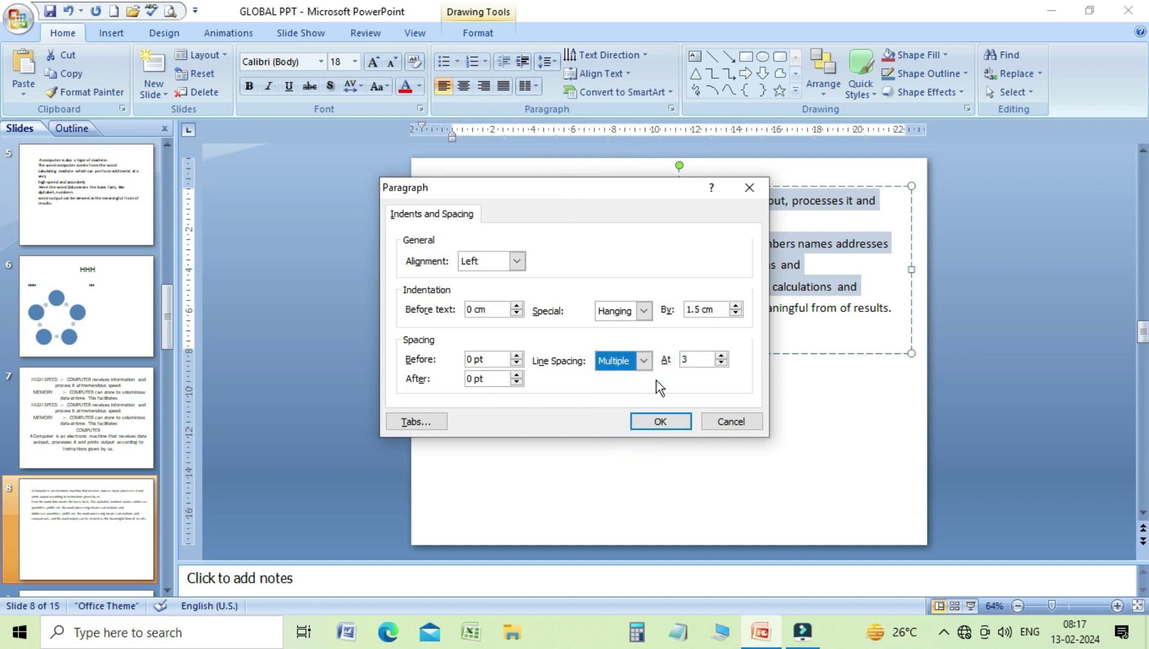
left_click(672, 419)
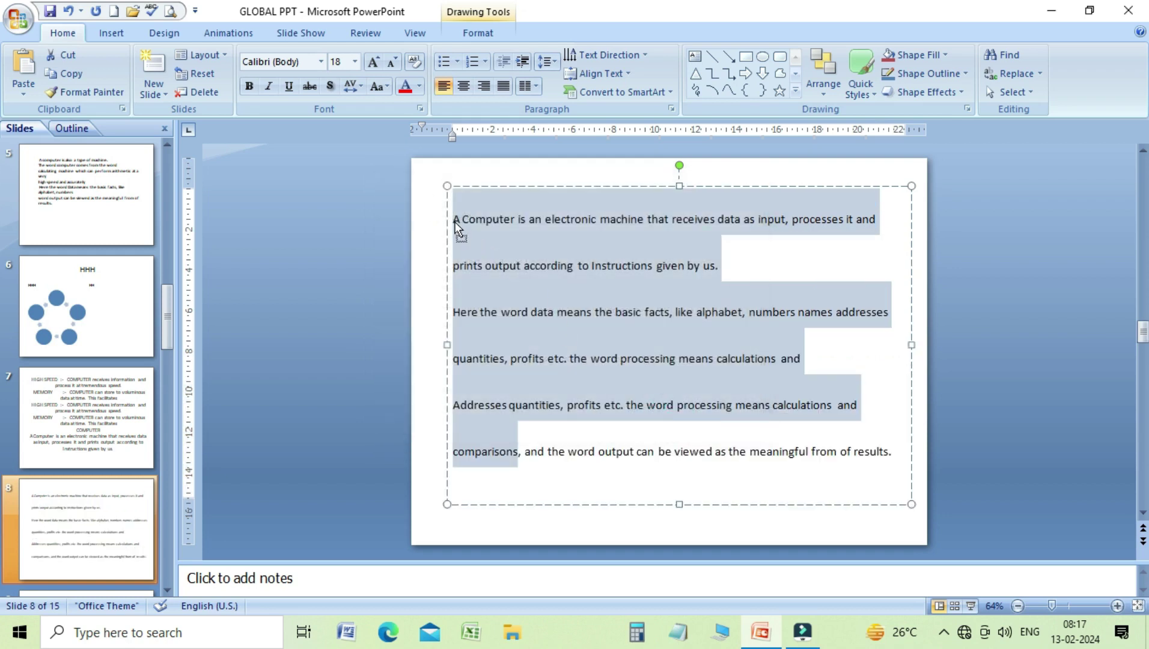
- Select all the text in the text box and reduce its Multiple line spacing to 2
left_click(455, 227)
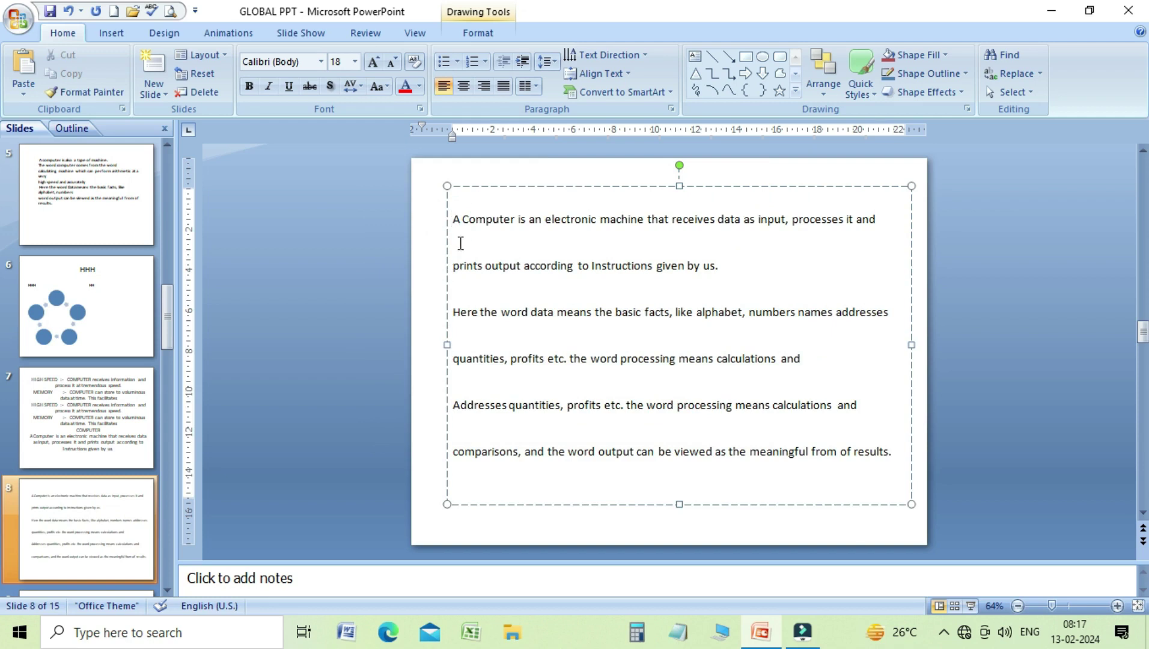
left_click(458, 240)
left_click_drag(452, 219, 890, 456)
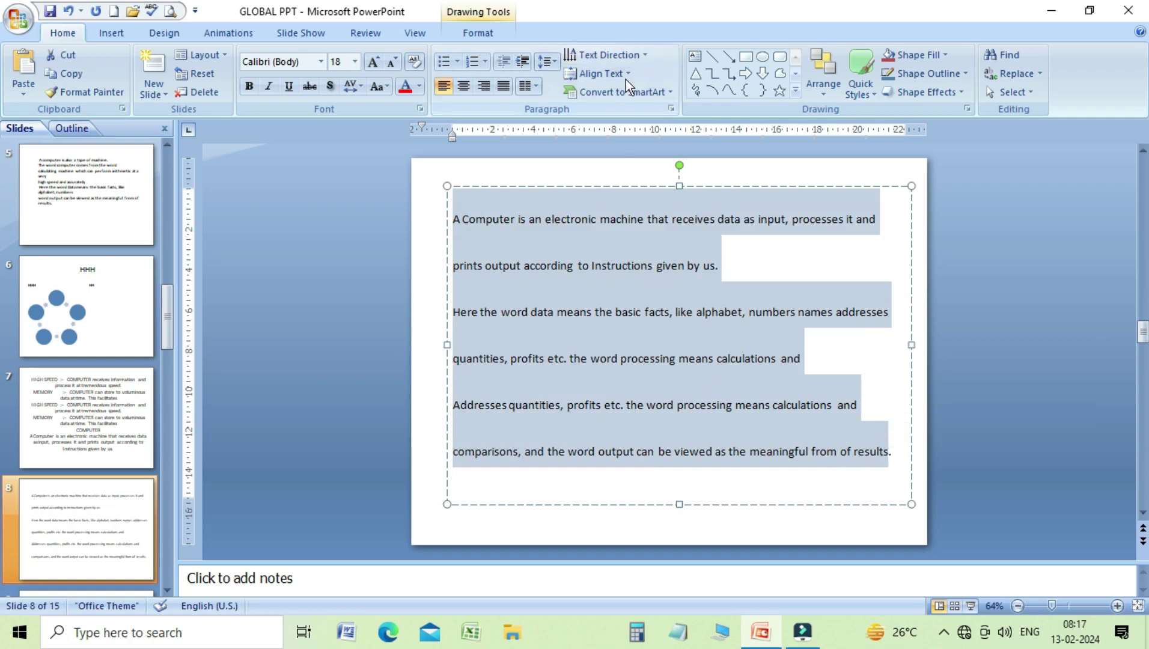
left_click(553, 65)
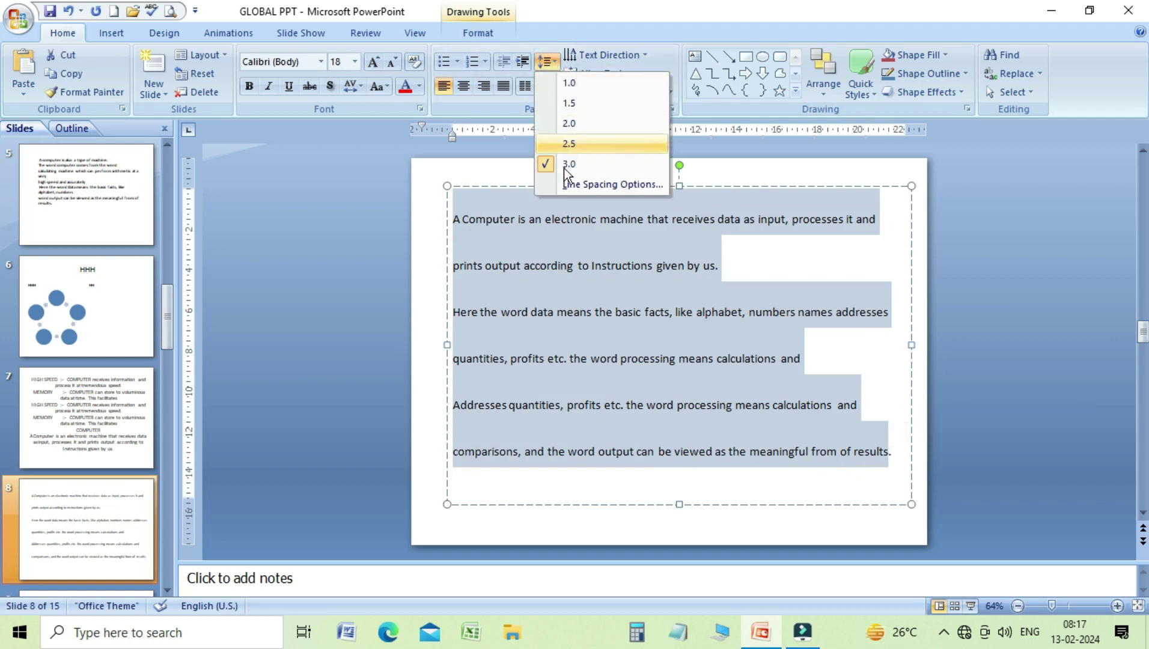
left_click(565, 189)
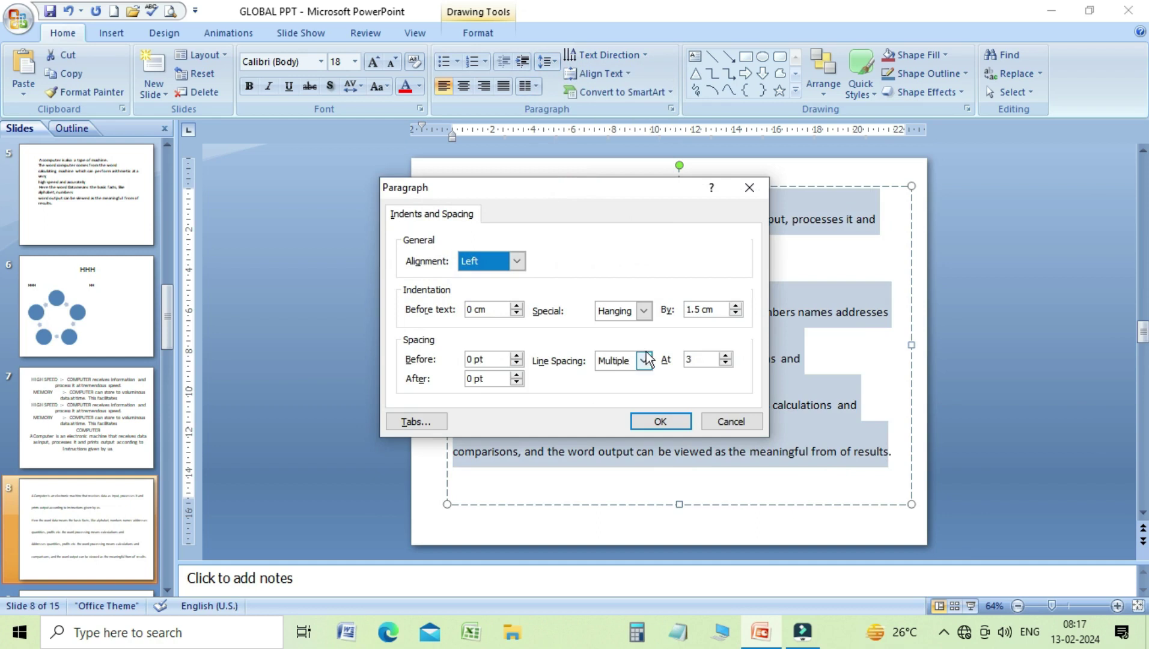
left_click(725, 363)
left_click(728, 363)
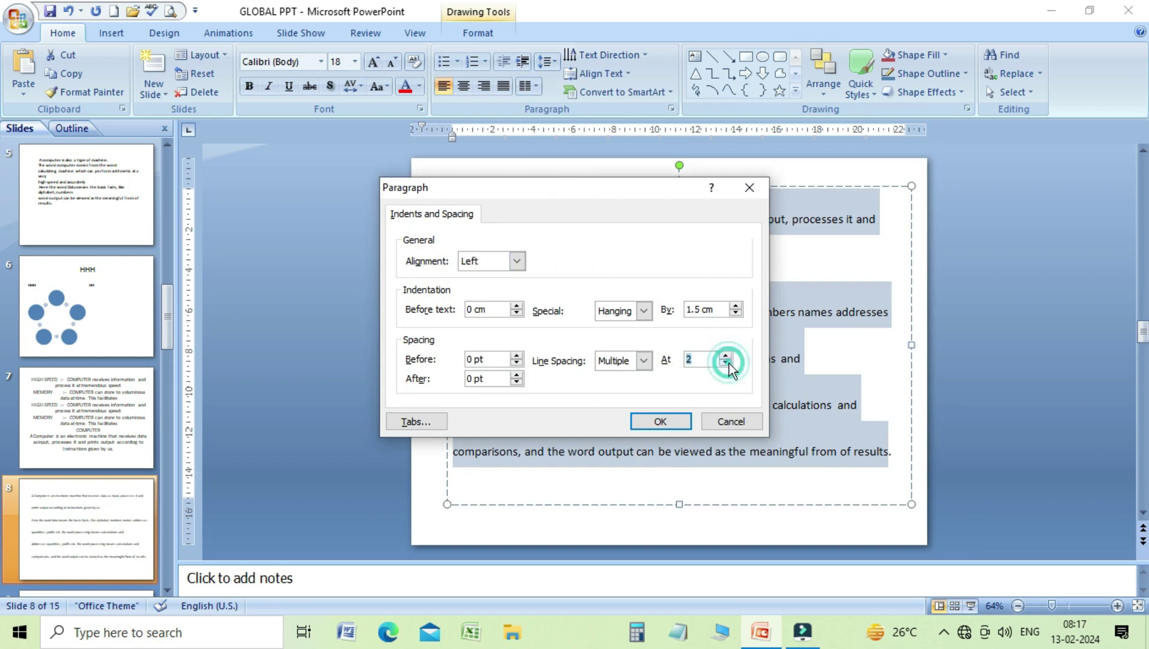
left_click(661, 420)
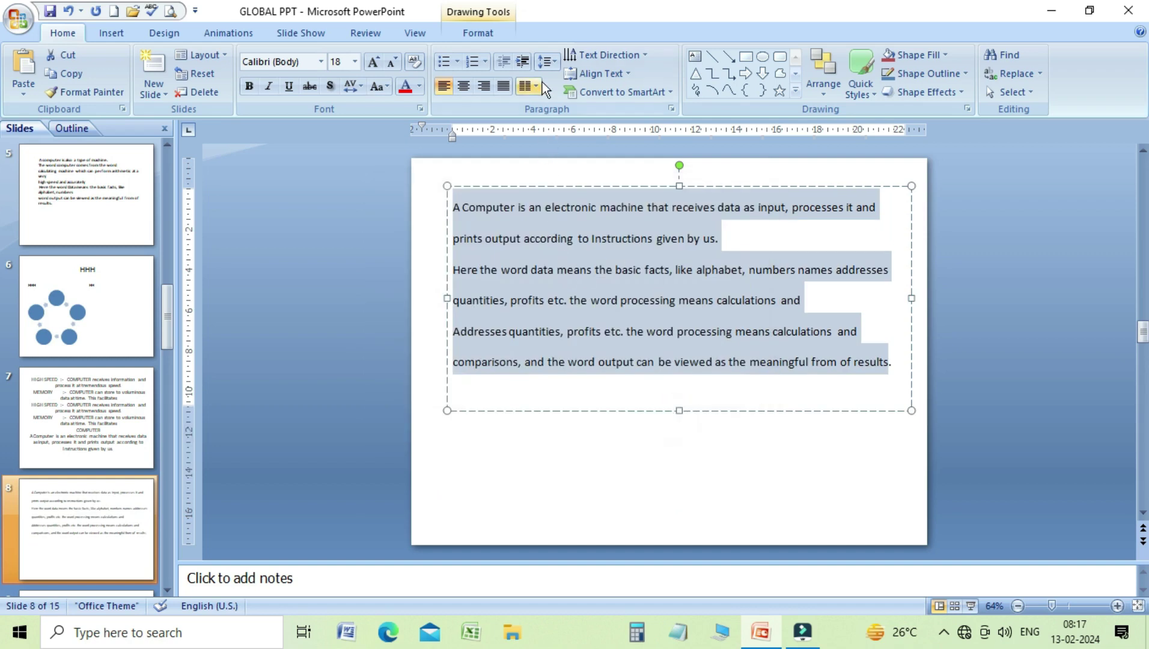
- Set the selected paragraphs' line spacing back to Single
left_click(557, 61)
left_click(565, 183)
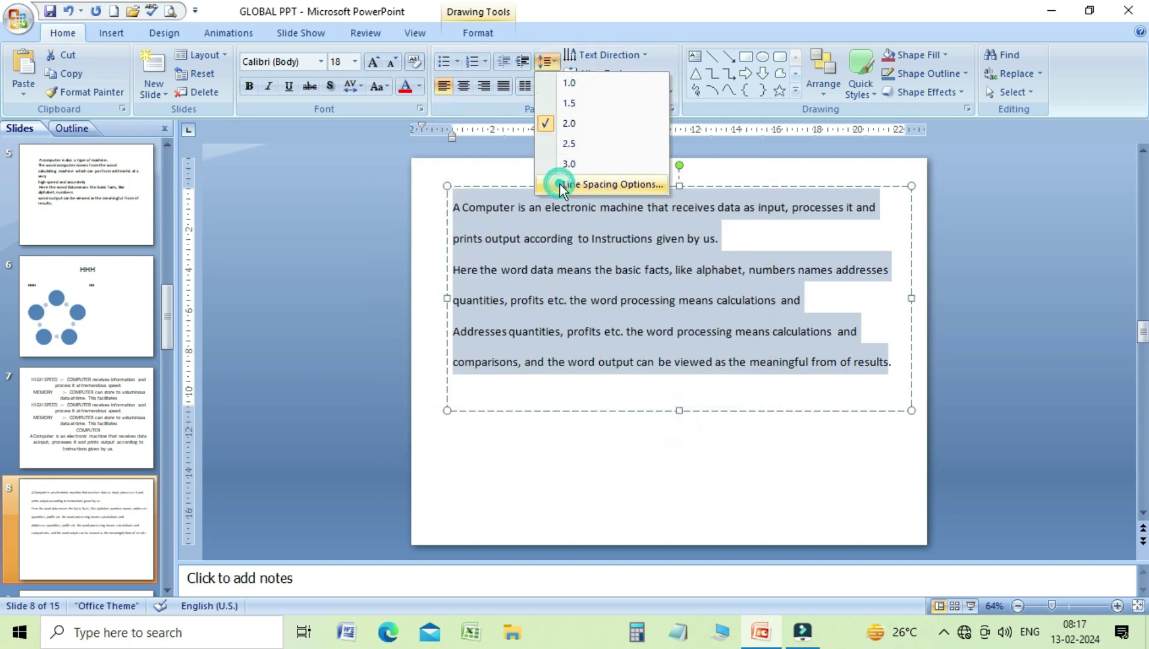
left_click(642, 361)
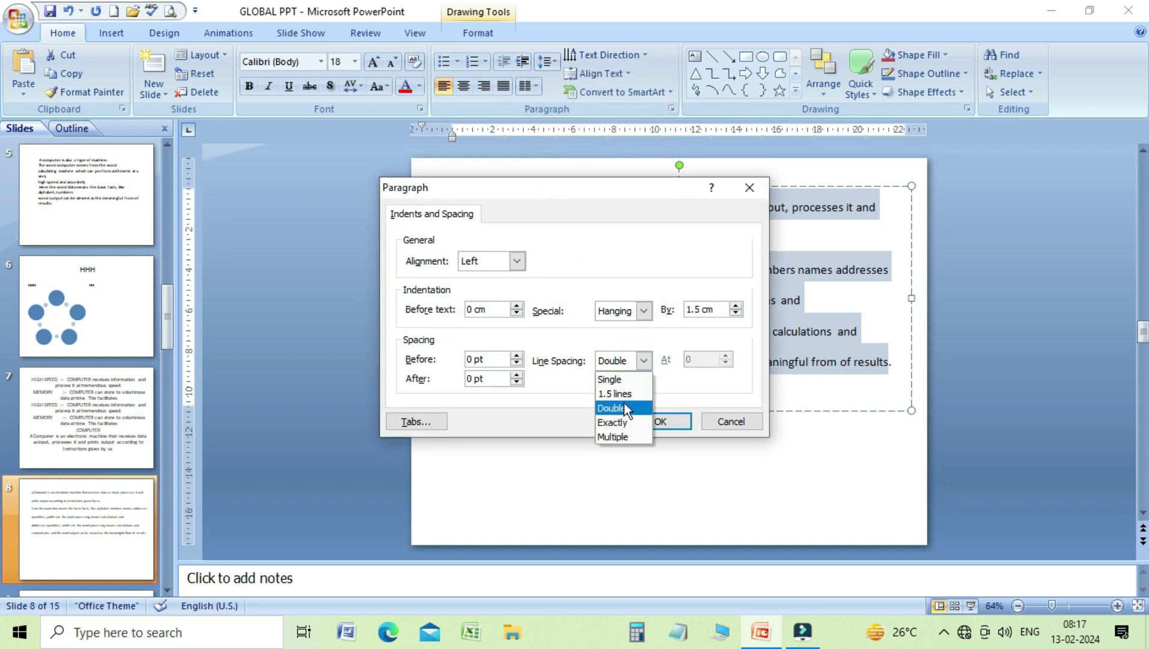
left_click(619, 380)
left_click(663, 425)
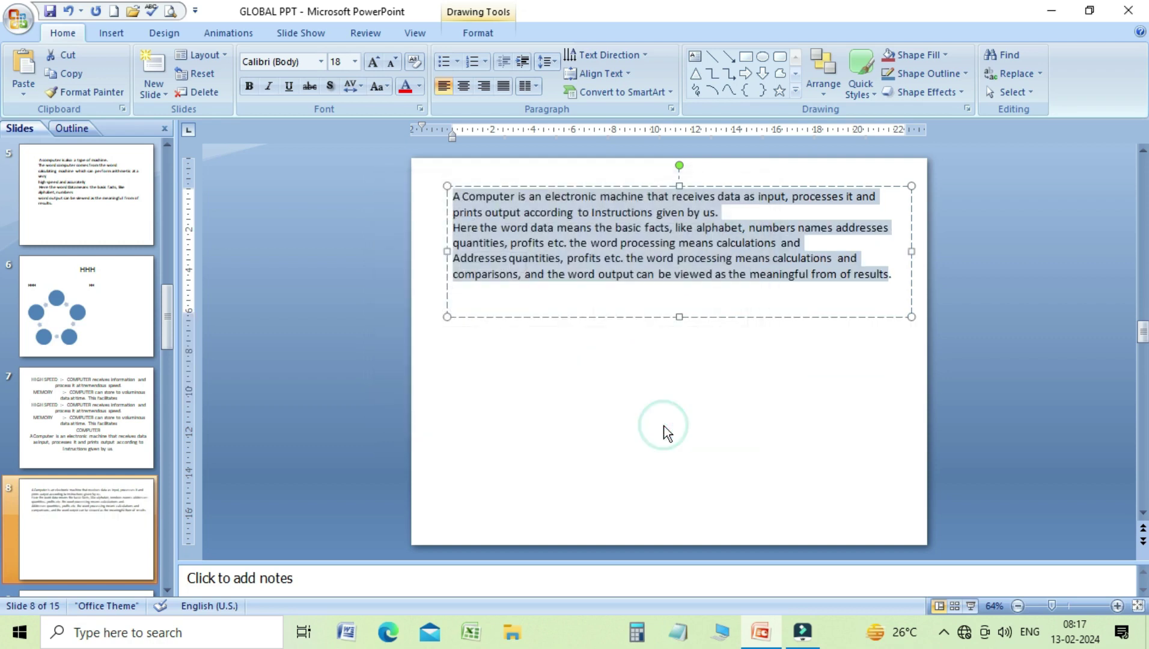
- Examine the alignment, indentation and spacing settings of the selected text in the Paragraph dialog
left_click(554, 64)
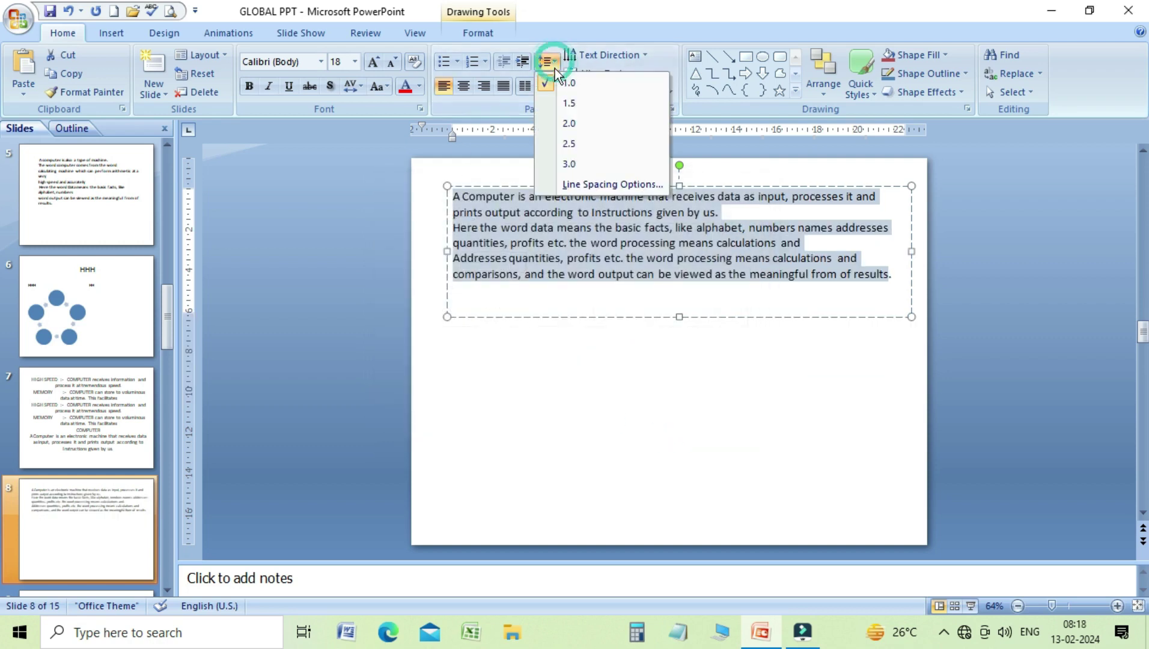
left_click(564, 217)
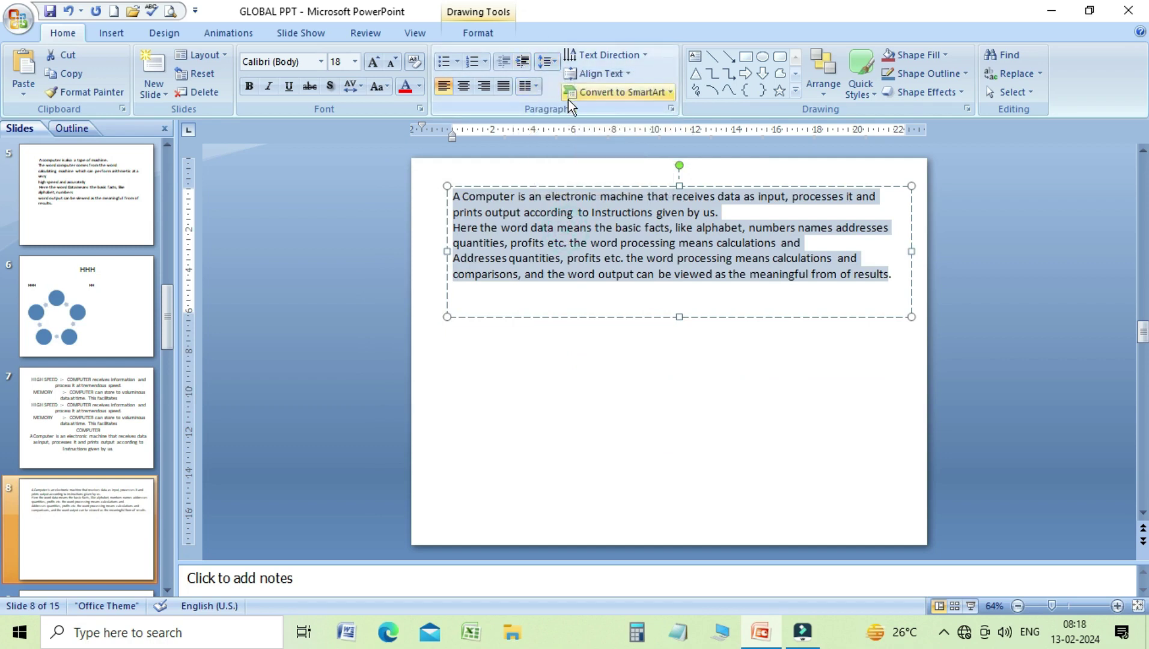
left_click(672, 109)
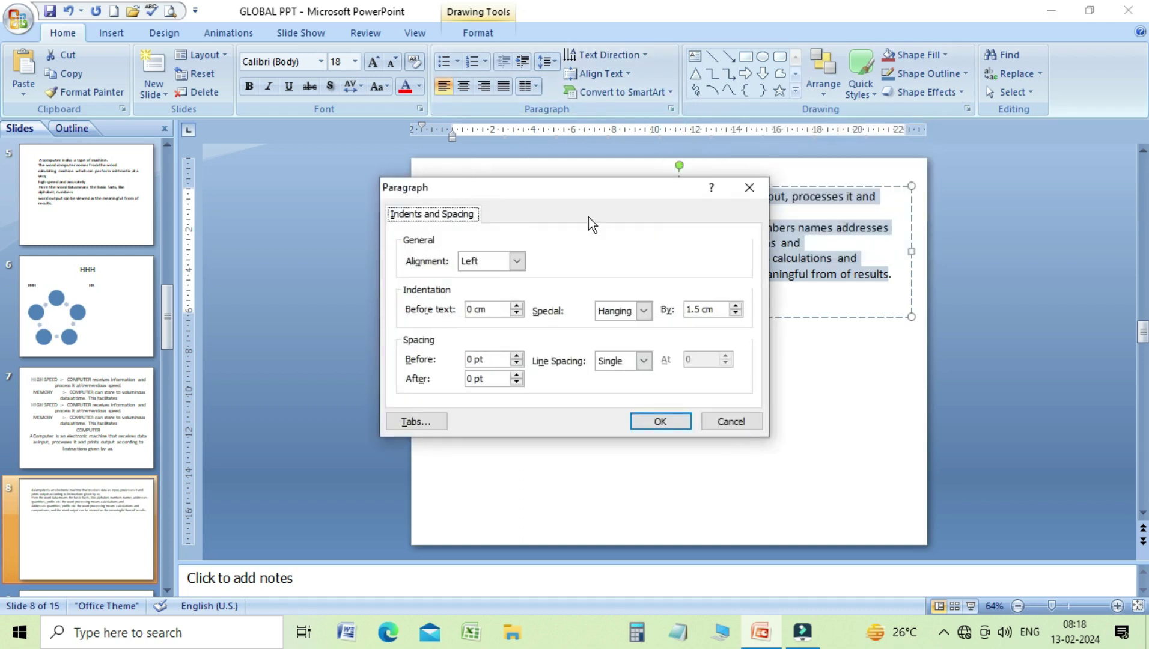
left_click_drag(539, 184, 205, 183)
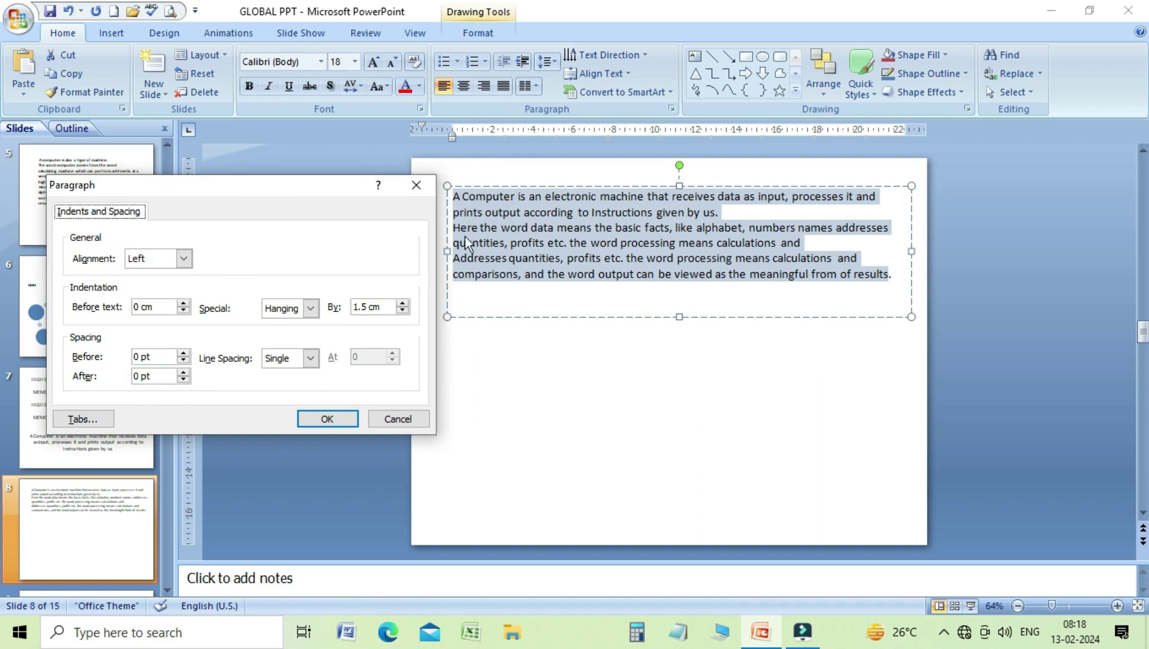
left_click(406, 424)
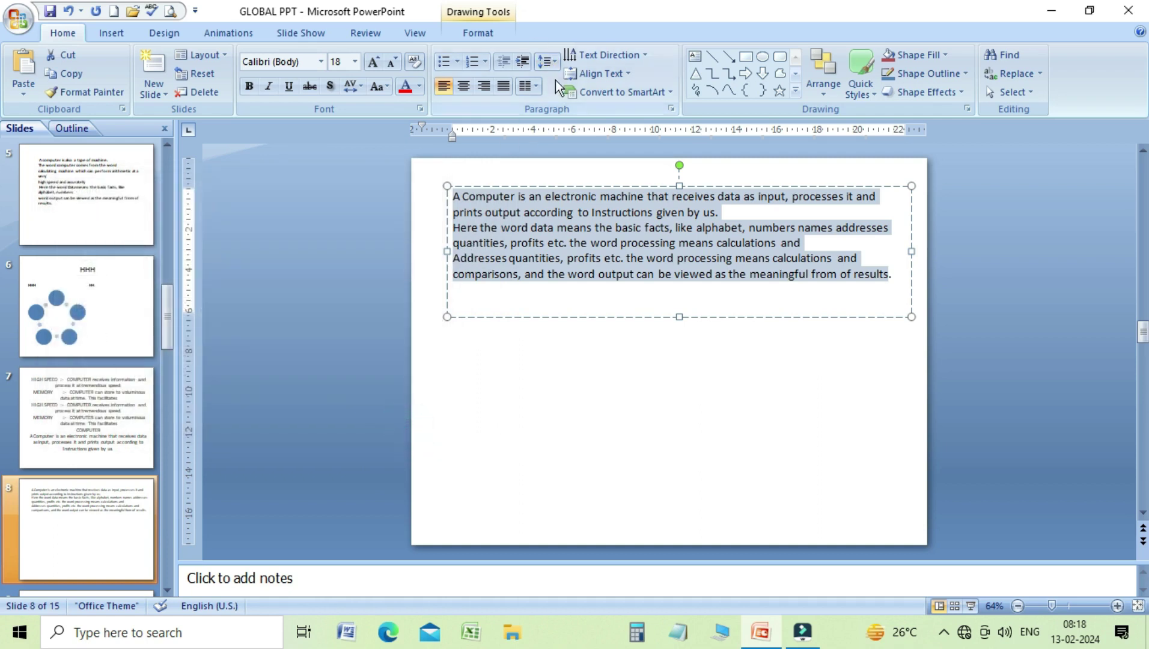
left_click(554, 62)
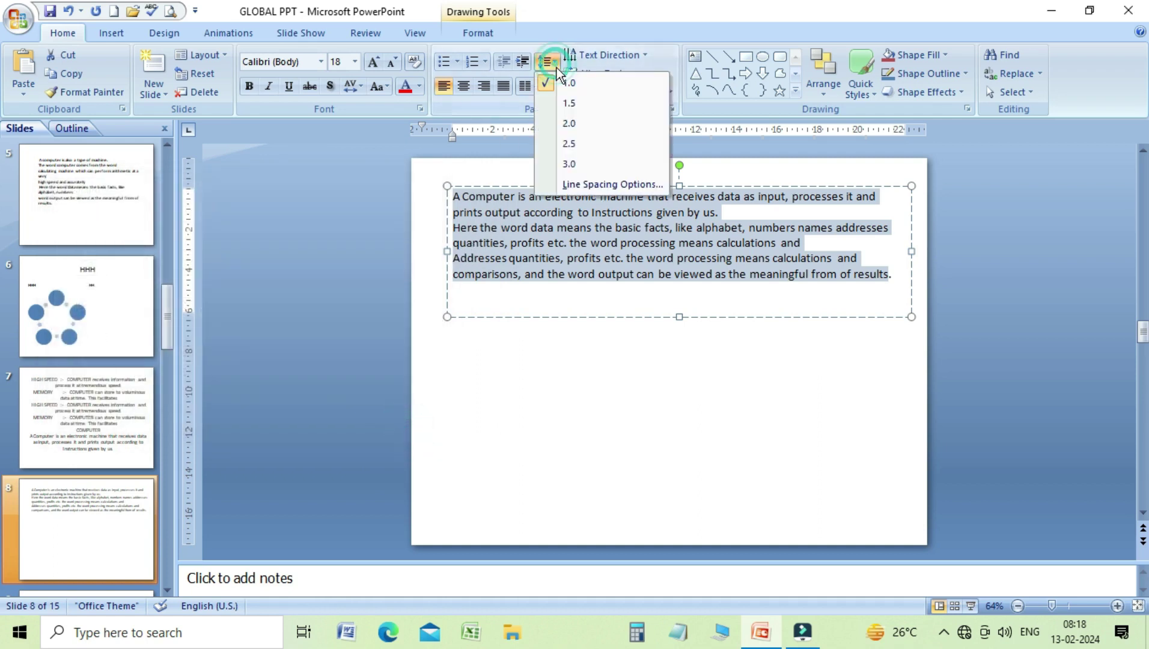
left_click(572, 185)
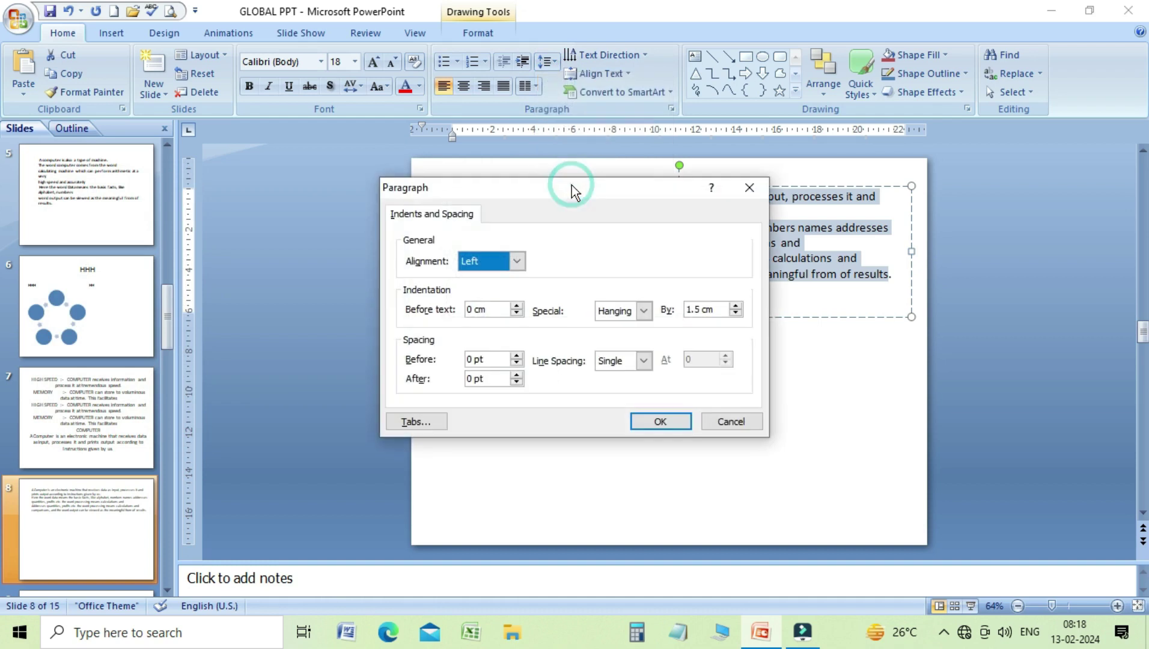
left_click(719, 421)
left_click(671, 106)
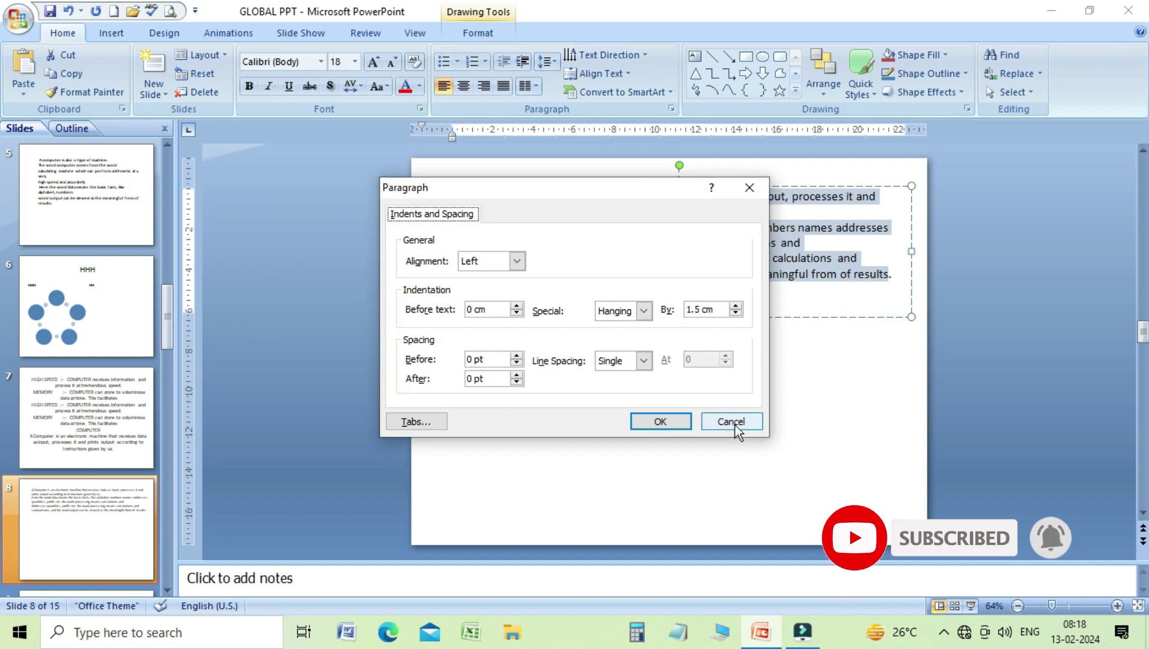
left_click(715, 415)
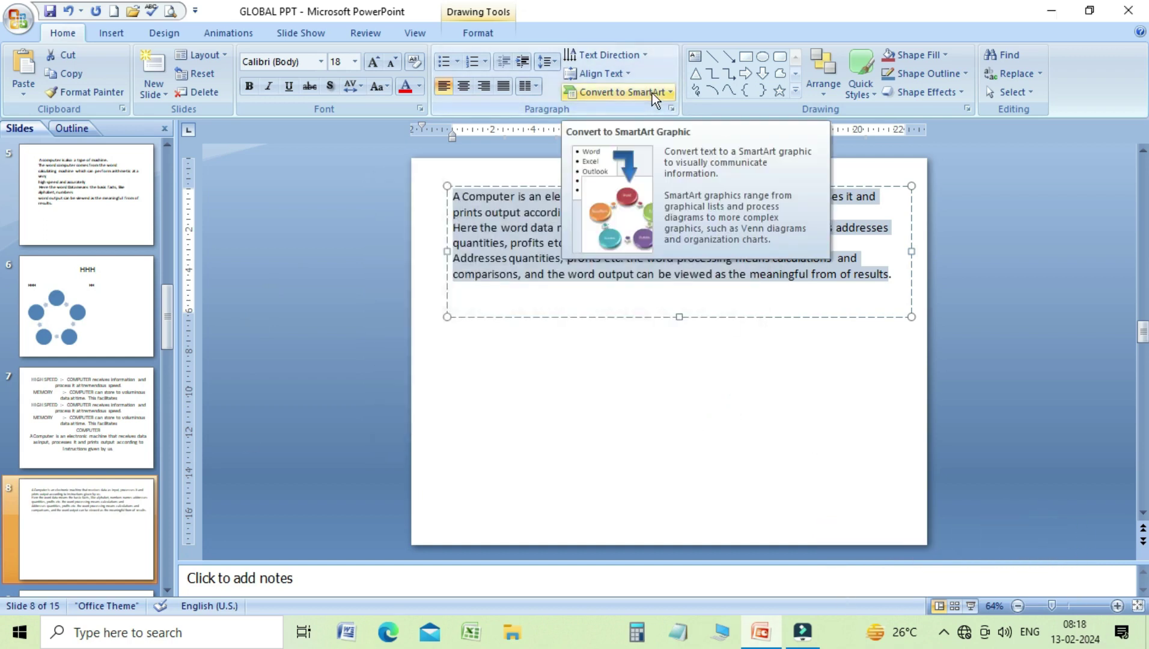
- Split the text box into 2 columns using the custom column settings, and check the text in both columns
left_click(539, 88)
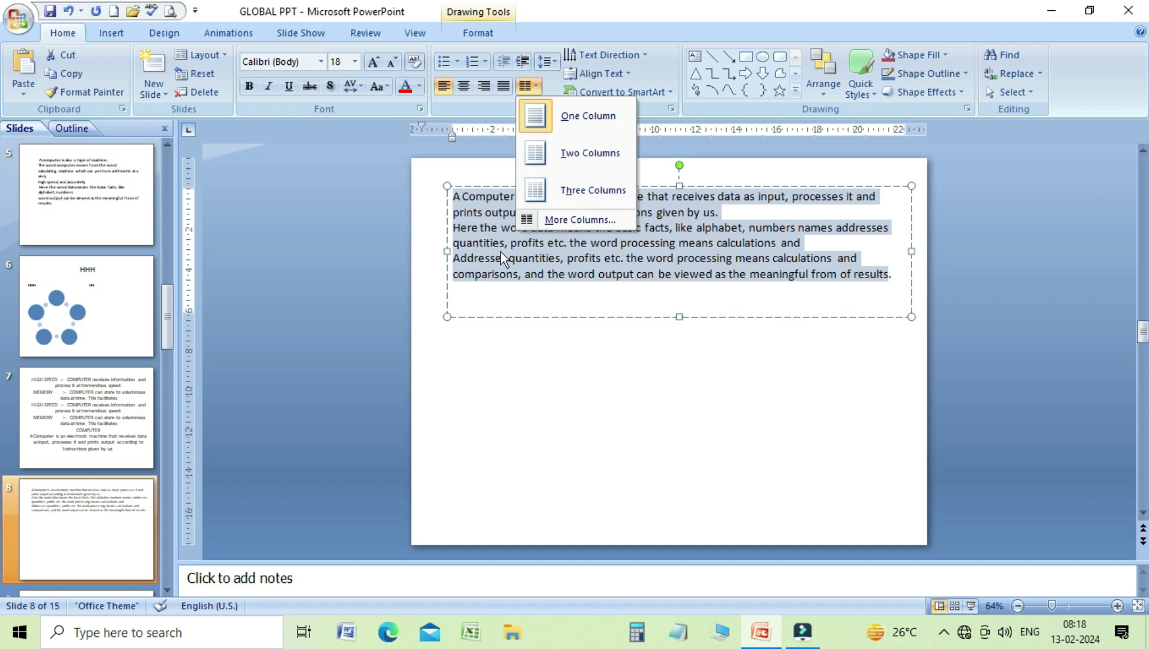
left_click(569, 220)
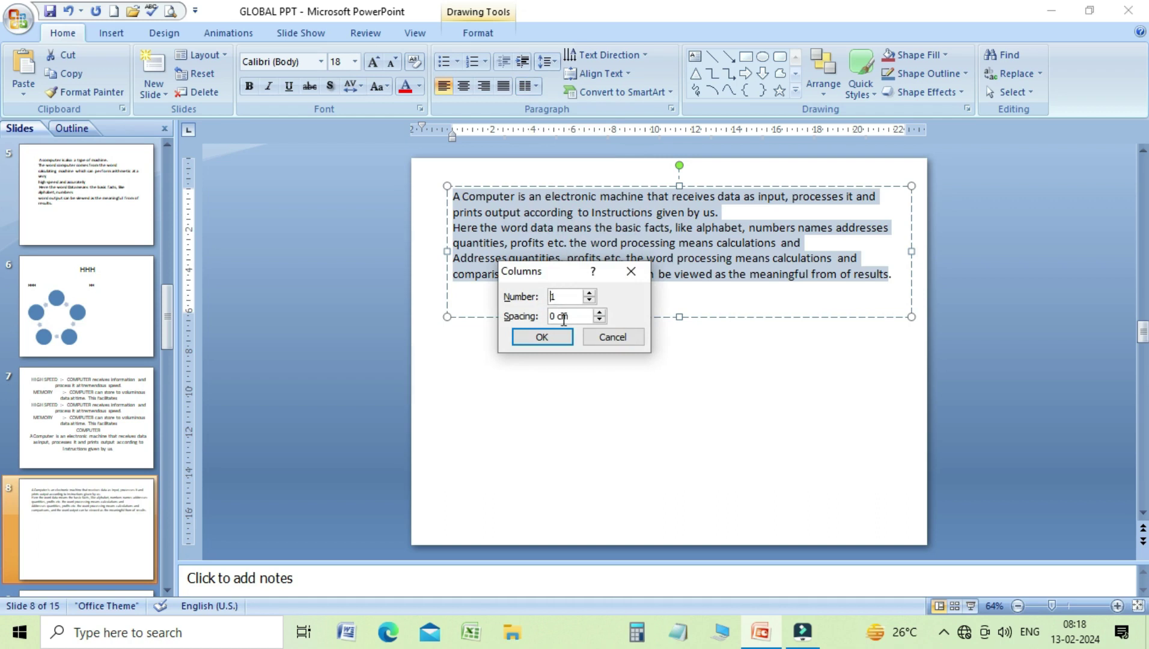
left_click(589, 293)
left_click(543, 338)
left_click(661, 246)
left_click(579, 214)
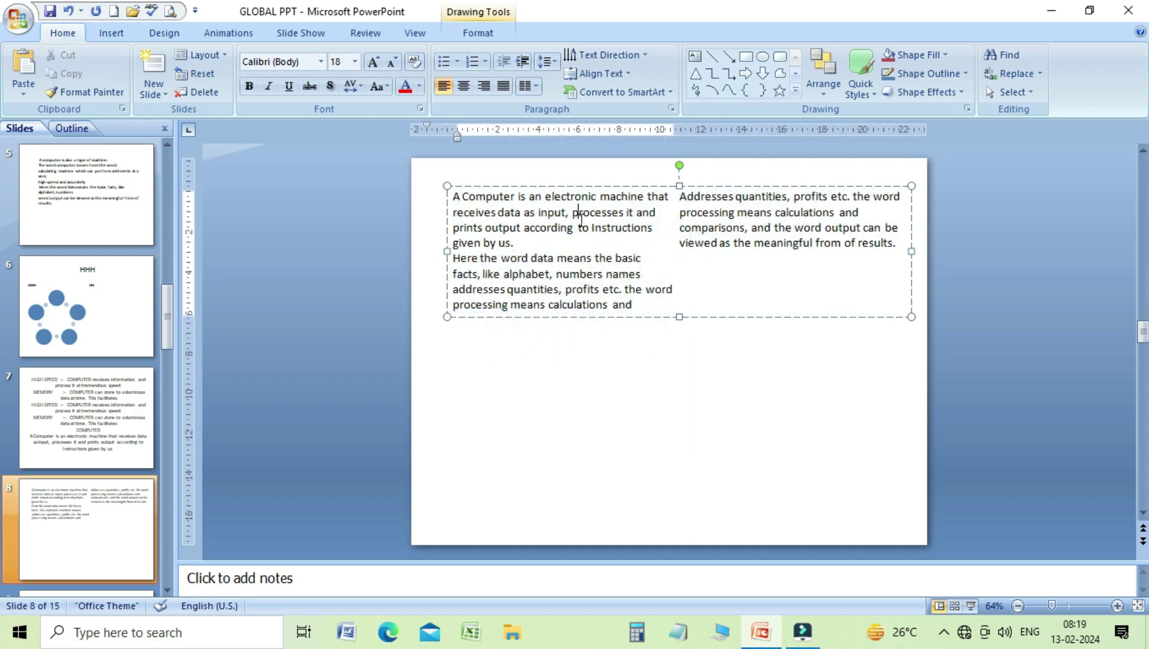
left_click(733, 209)
left_click(605, 225)
left_click(713, 224)
left_click(621, 227)
- Return the text box to one column and increase its column spacing in the custom column settings
left_click(535, 88)
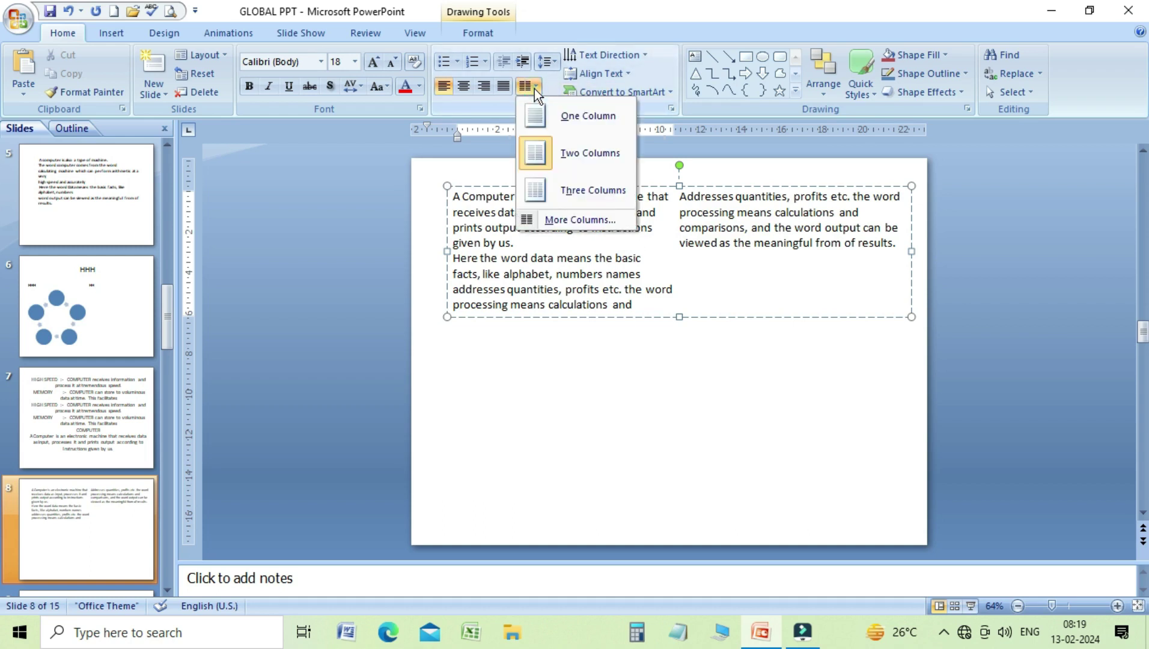
left_click(534, 118)
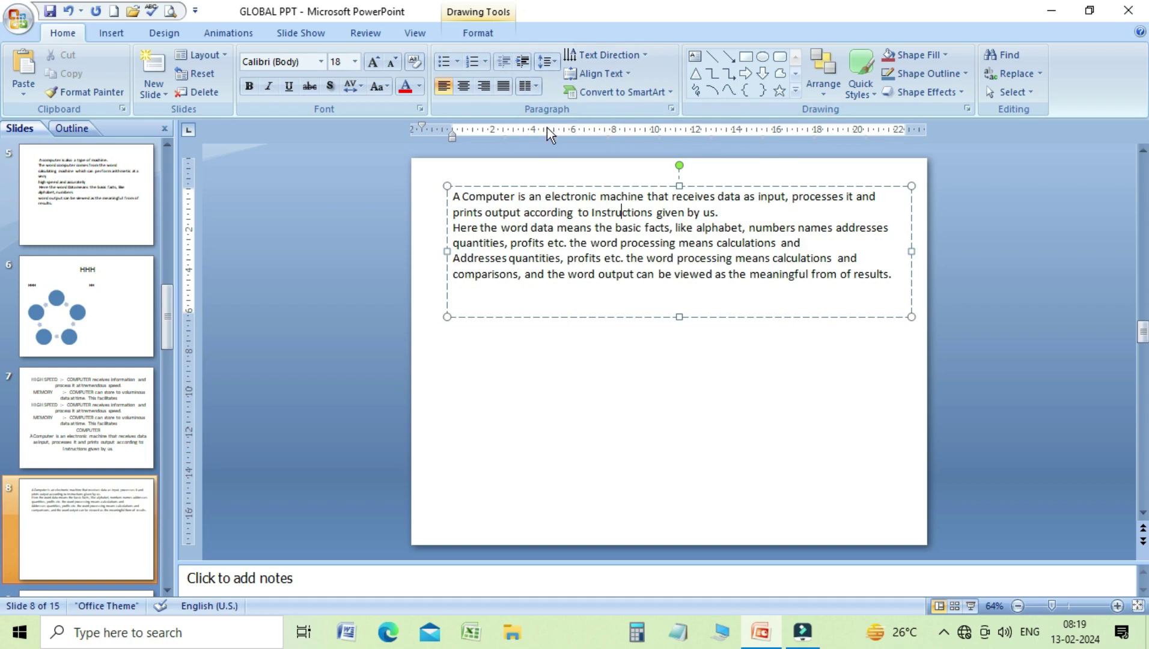
left_click(535, 88)
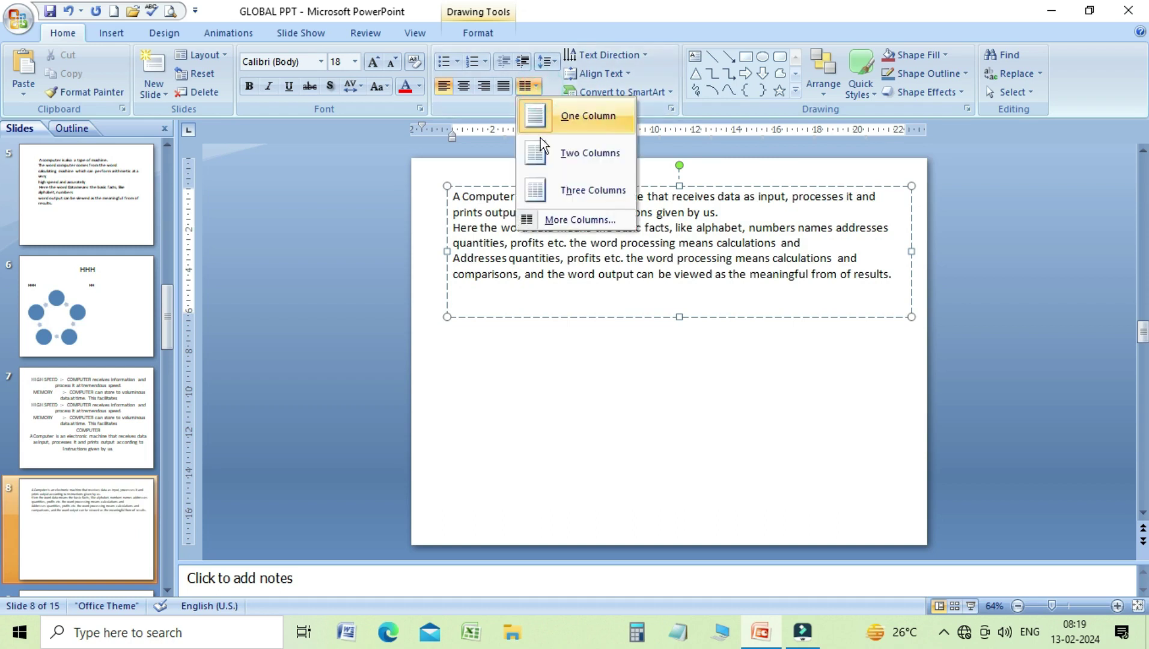
left_click(547, 219)
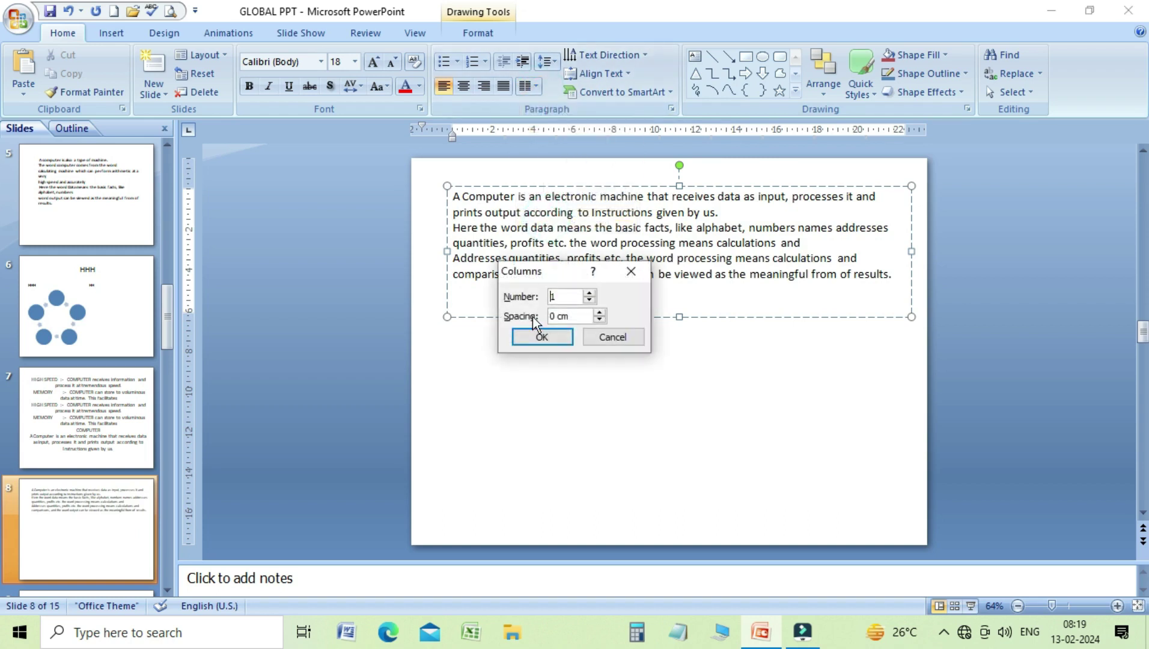
left_click(599, 312)
left_click(600, 311)
left_click(600, 312)
left_click(599, 312)
left_click(600, 312)
left_click(541, 336)
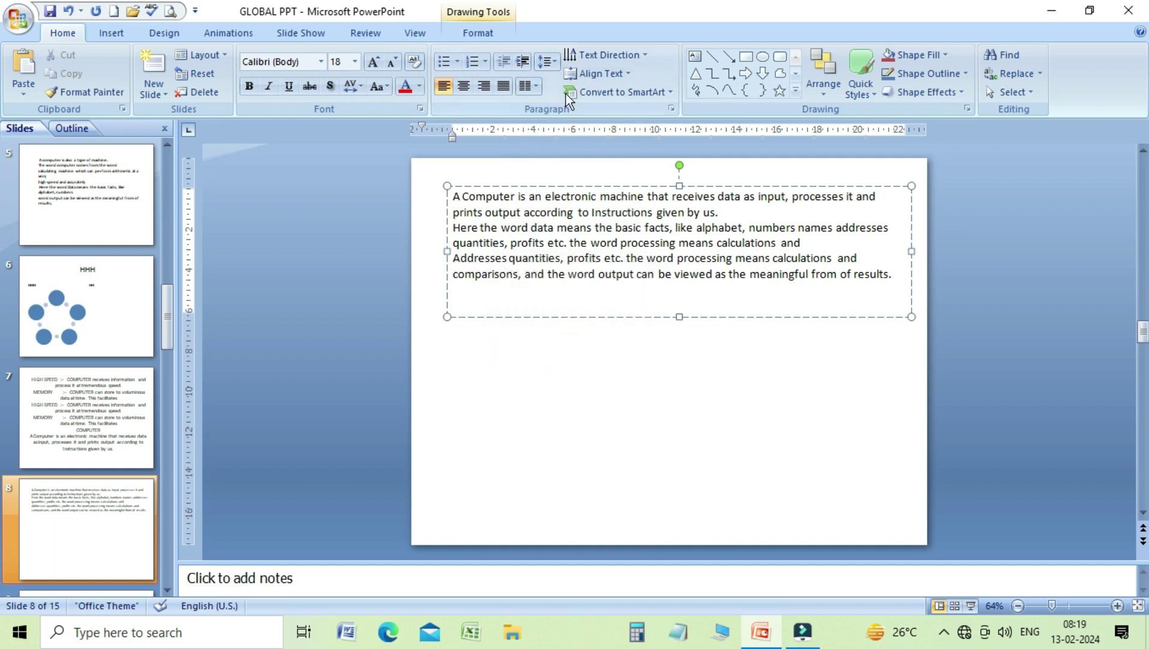
- Apply the Two Columns layout to the text box and check the gap between the columns
left_click(537, 86)
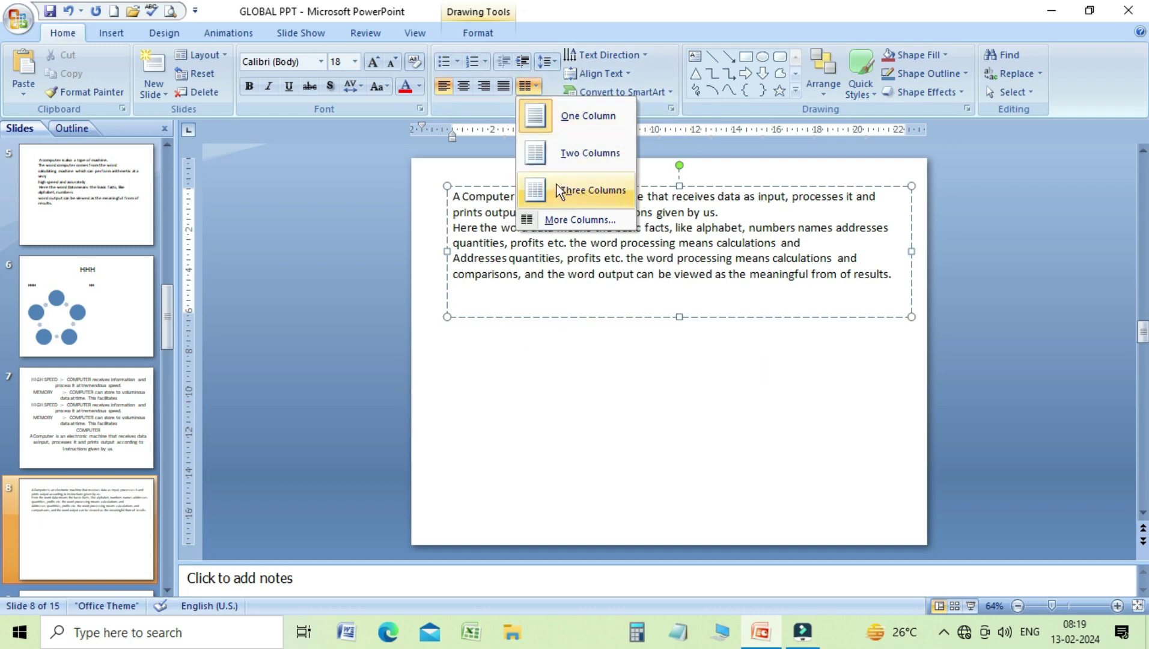
left_click(556, 155)
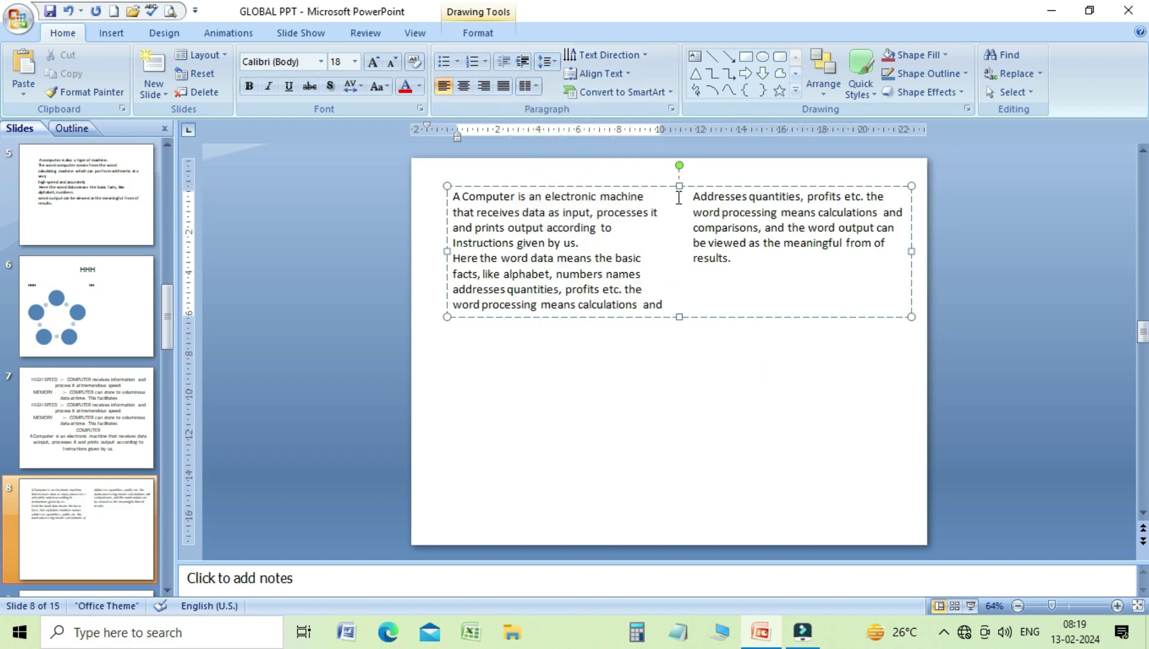
left_click(716, 202)
left_click(631, 203)
left_click_drag(686, 213, 682, 259)
left_click(676, 237)
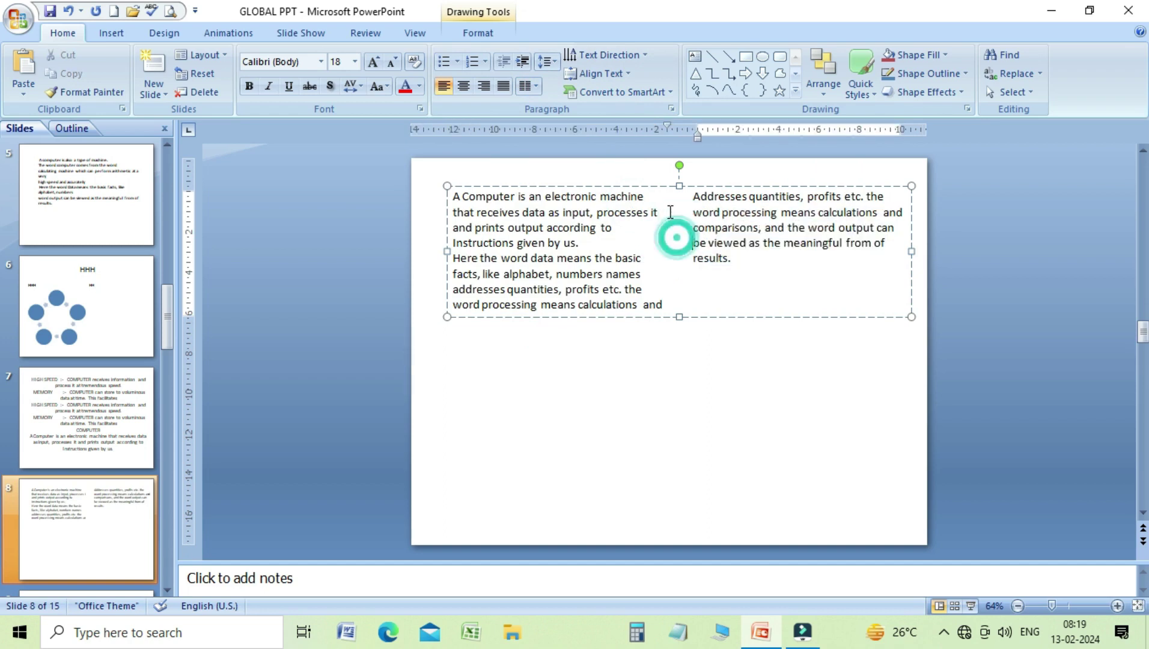
- Restore the One Column layout for the slide's text
left_click(538, 87)
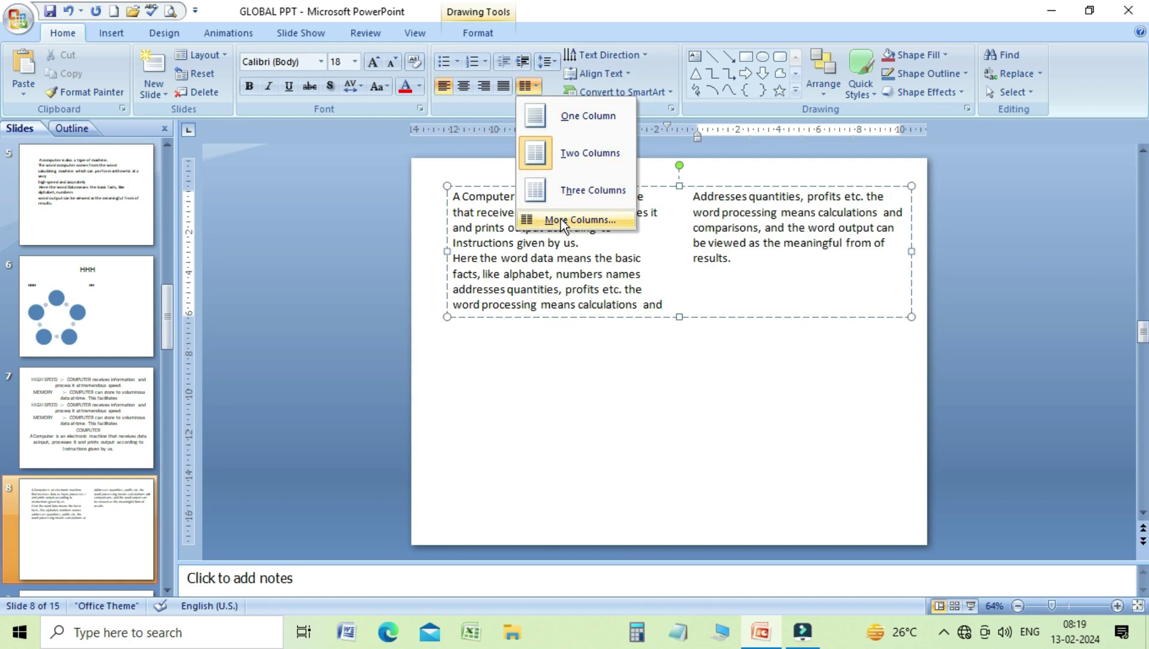
left_click(562, 118)
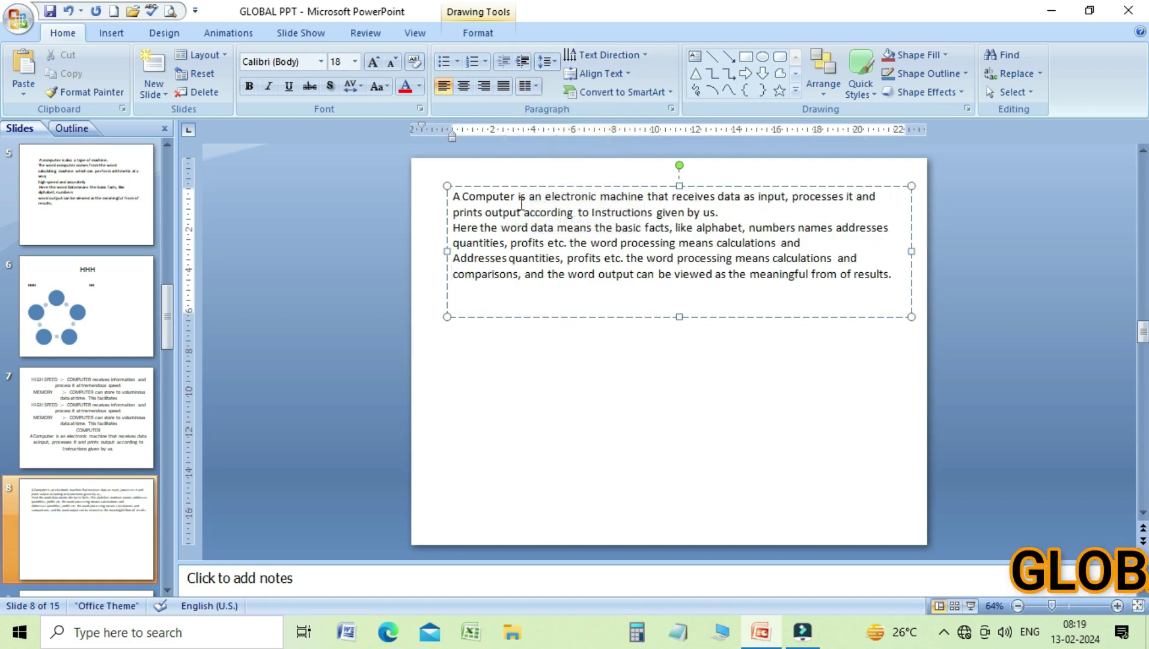